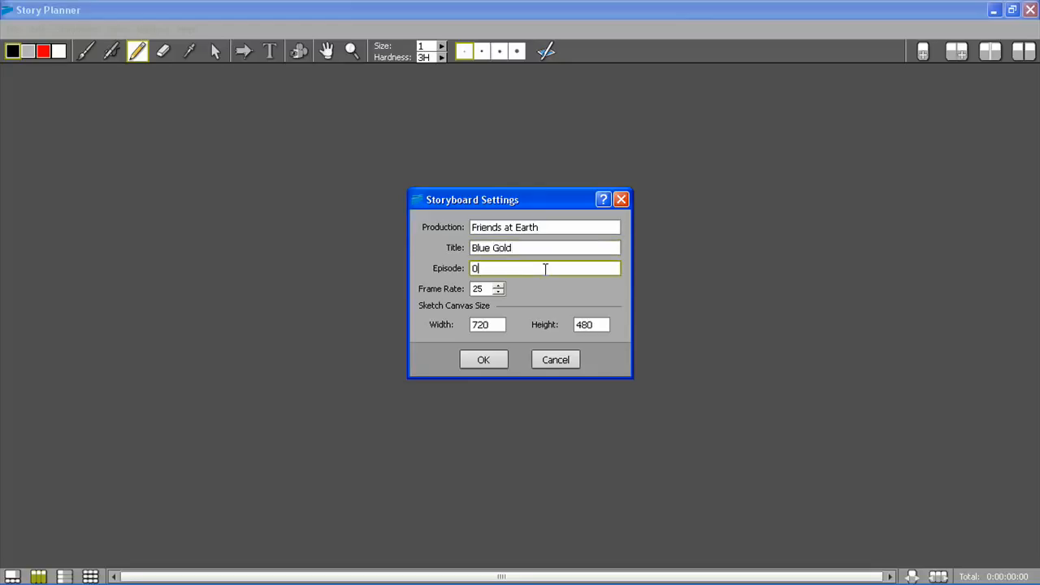
Set the sketch canvas width to 900 and create the storyboard with these settings
{"action": "double_click", "coordinate": [490, 325]}
{"action": "type", "text": "900"}
{"action": "key", "text": "Tab"}
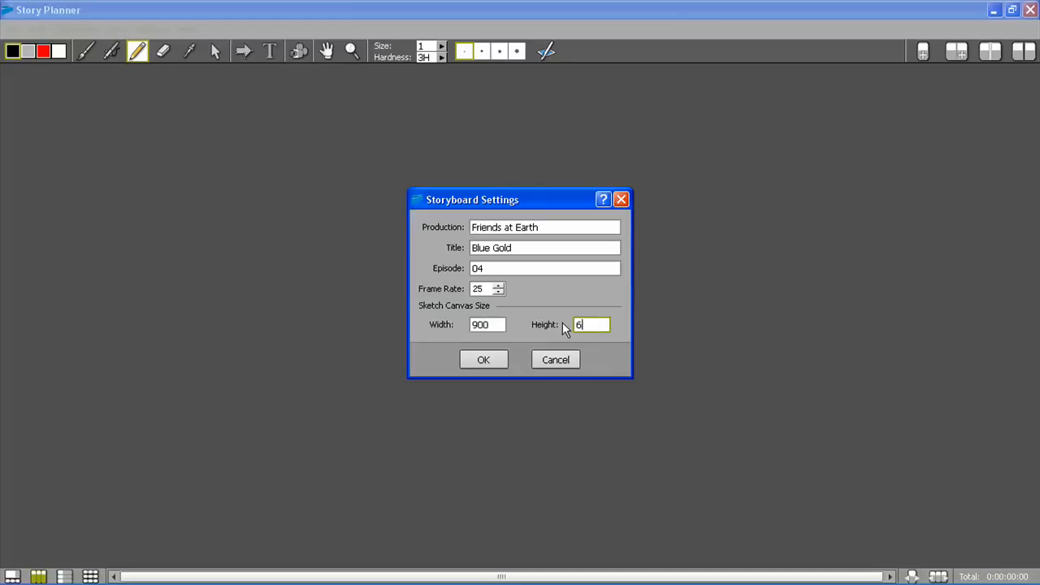
{"action": "left_click", "coordinate": [484, 360]}
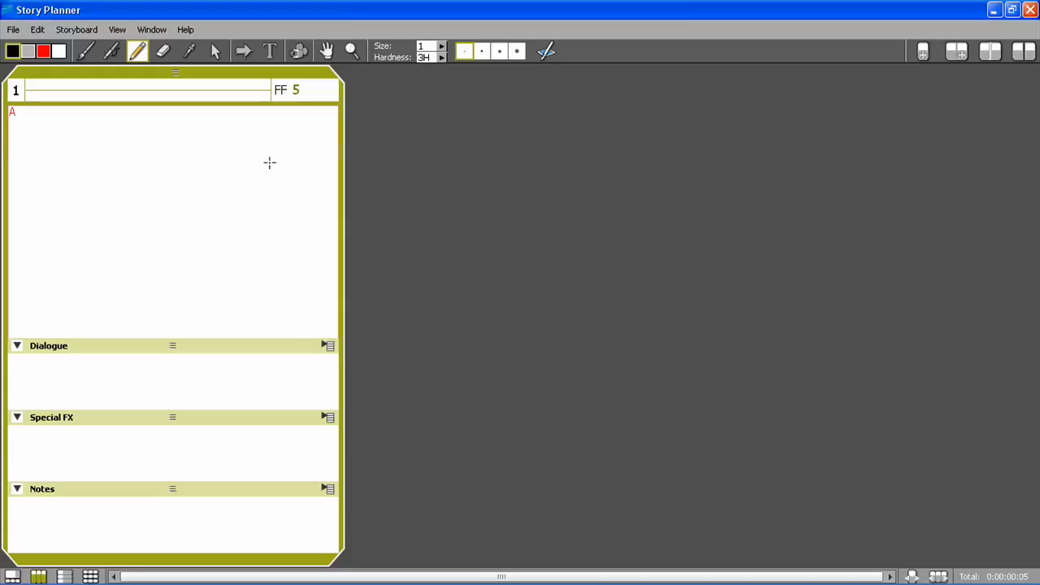
Set the storyboard's camera to the HD 480, 853x480, 16/9 preset with a Horizontal fit
{"action": "left_click", "coordinate": [76, 29]}
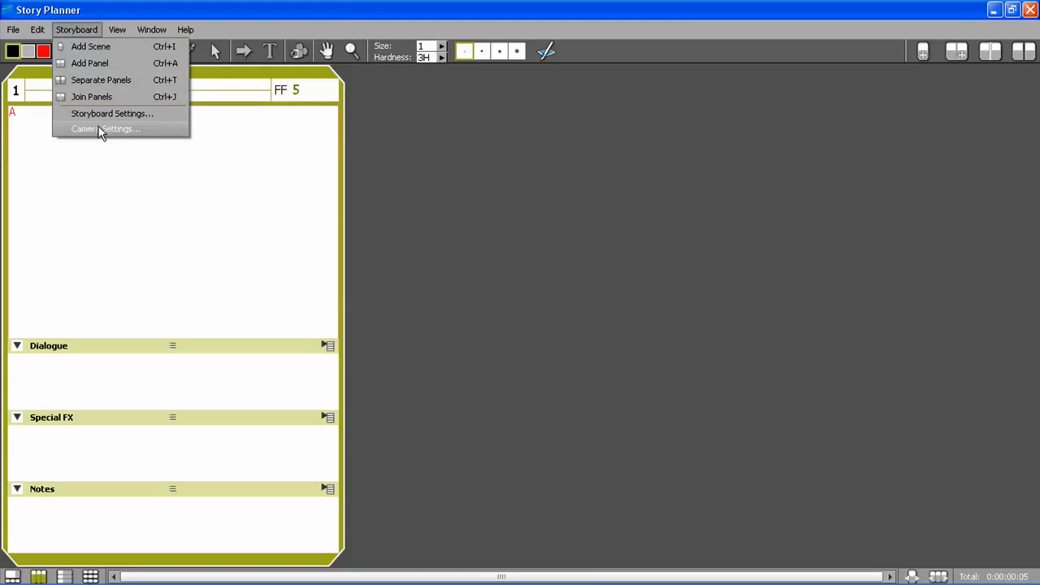
{"action": "left_click", "coordinate": [99, 130]}
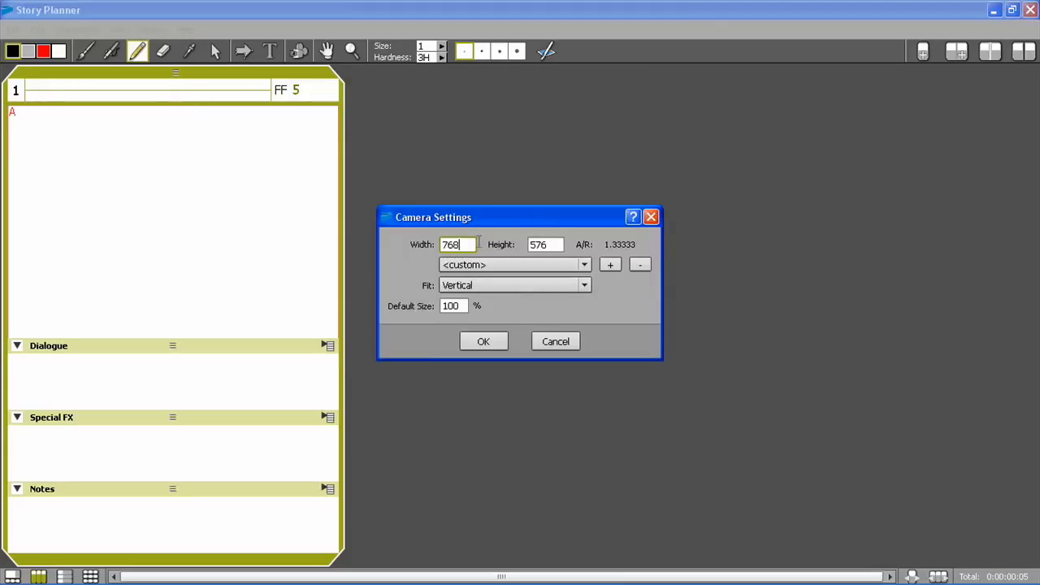
{"action": "left_click_drag", "start_coordinate": [463, 248], "coordinate": [444, 245]}
{"action": "left_click_drag", "start_coordinate": [560, 244], "coordinate": [526, 242]}
{"action": "left_click", "coordinate": [584, 265]}
{"action": "scroll", "coordinate": [587, 294], "scroll_direction": "down", "scroll_amount": 1}
{"action": "left_click_drag", "start_coordinate": [586, 294], "coordinate": [585, 358]}
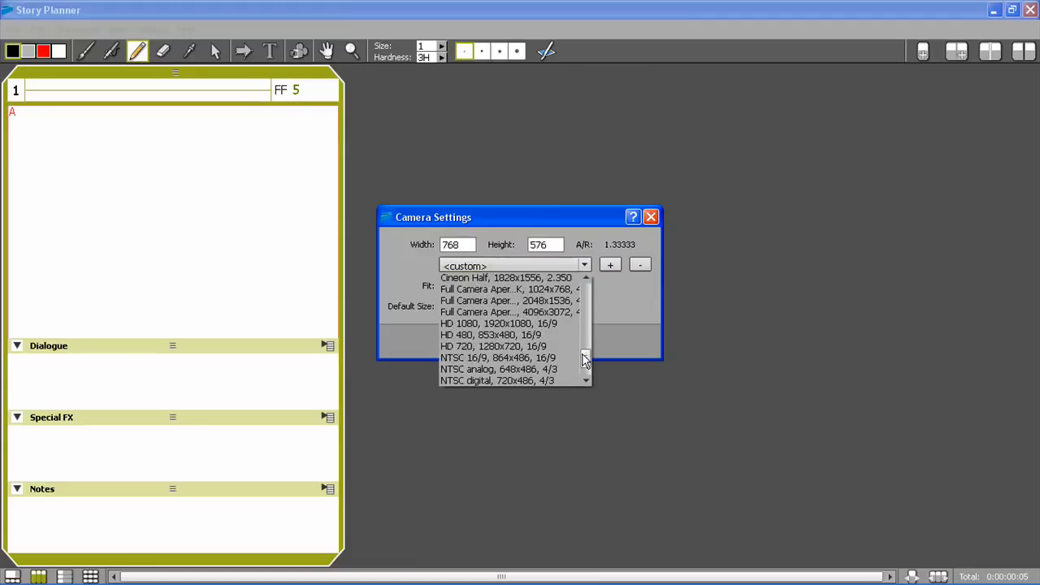
{"action": "left_click", "coordinate": [572, 334]}
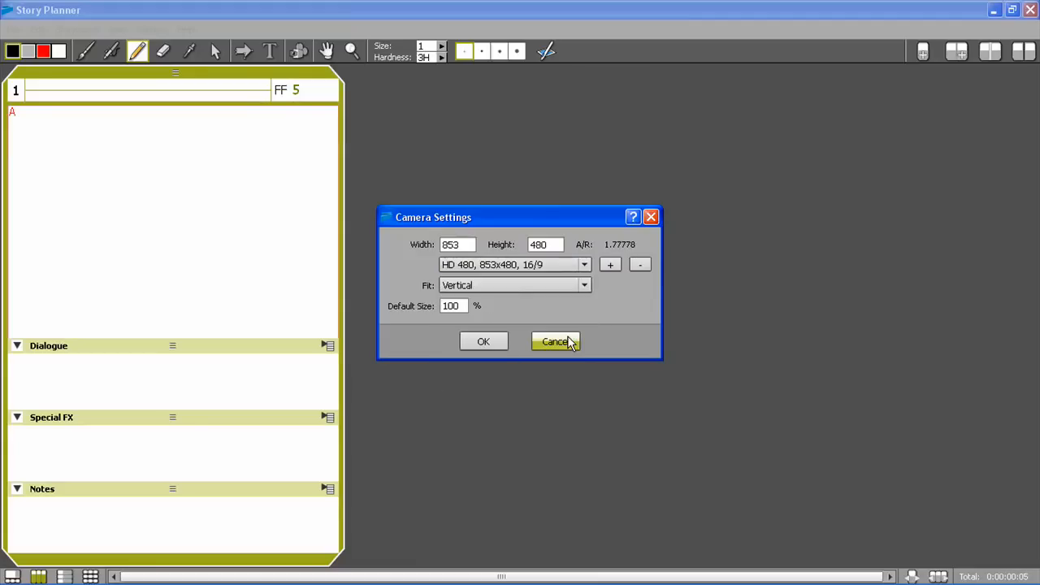
{"action": "left_click", "coordinate": [529, 285]}
{"action": "left_click", "coordinate": [530, 310]}
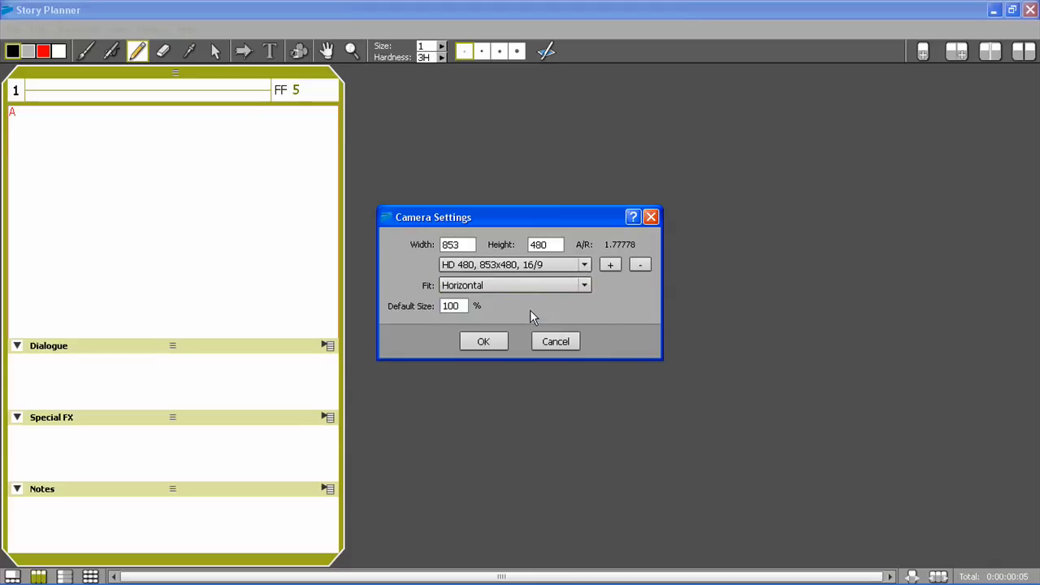
{"action": "left_click", "coordinate": [501, 342]}
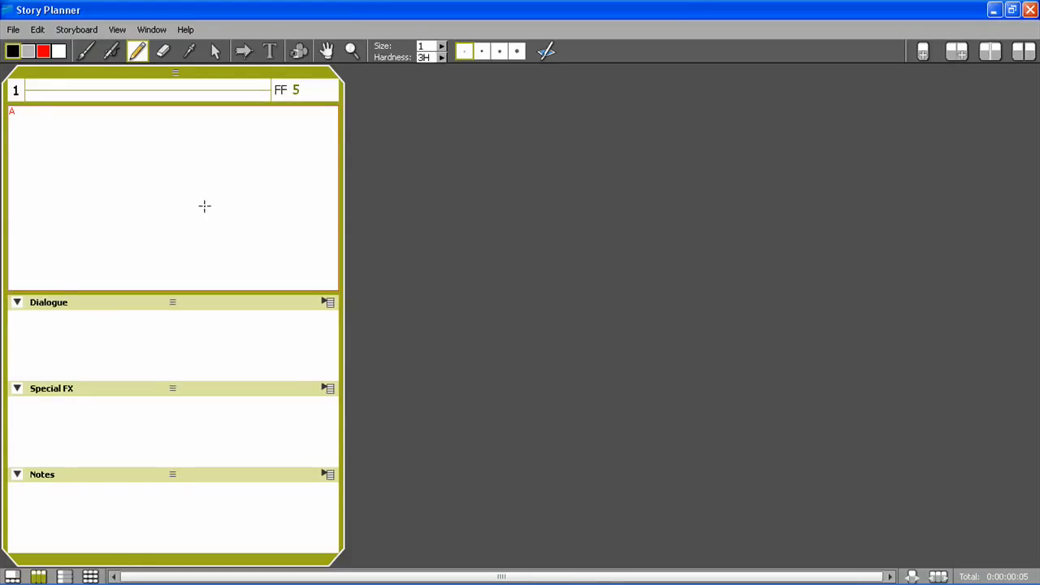
Set the panel duration format to SS:FF in the preferences
{"action": "left_click", "coordinate": [37, 29]}
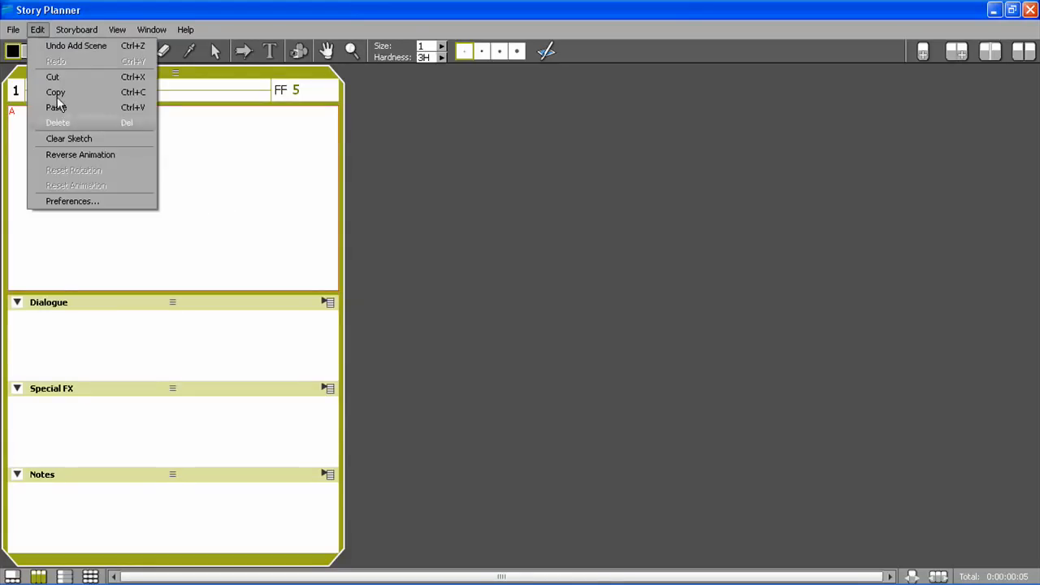
{"action": "left_click", "coordinate": [70, 202]}
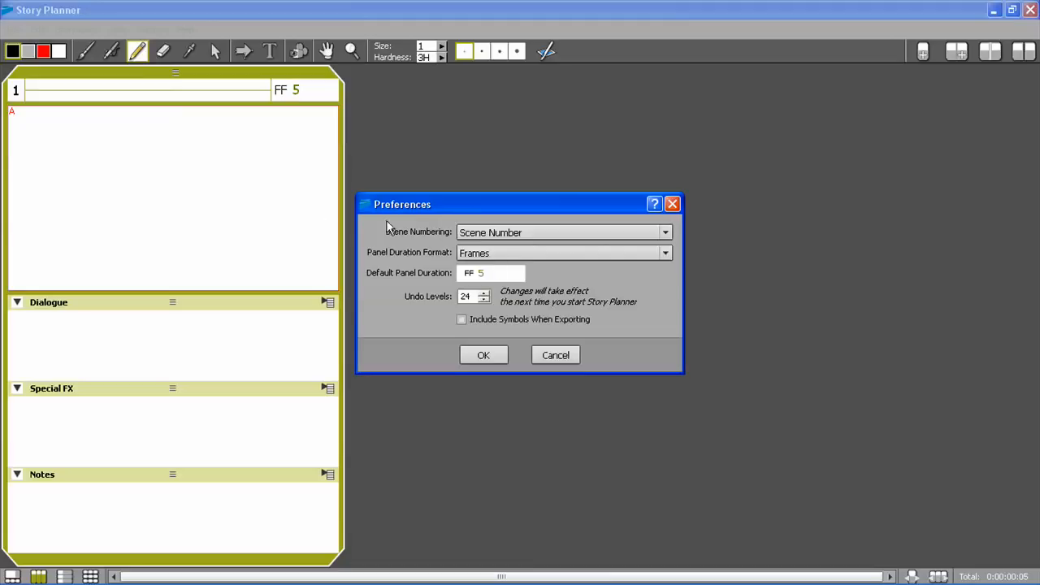
{"action": "left_click", "coordinate": [529, 254]}
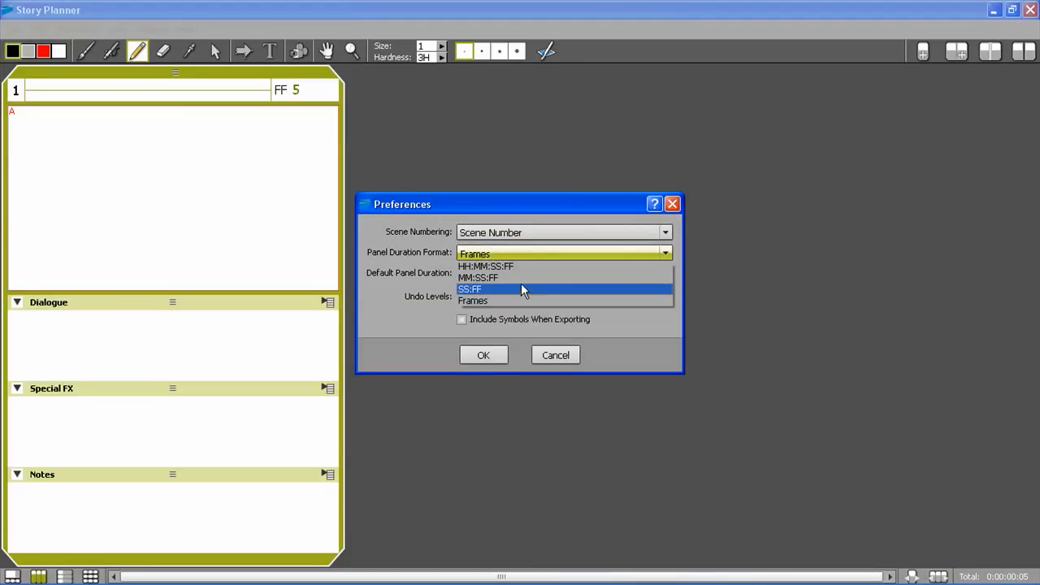
{"action": "left_click", "coordinate": [525, 290]}
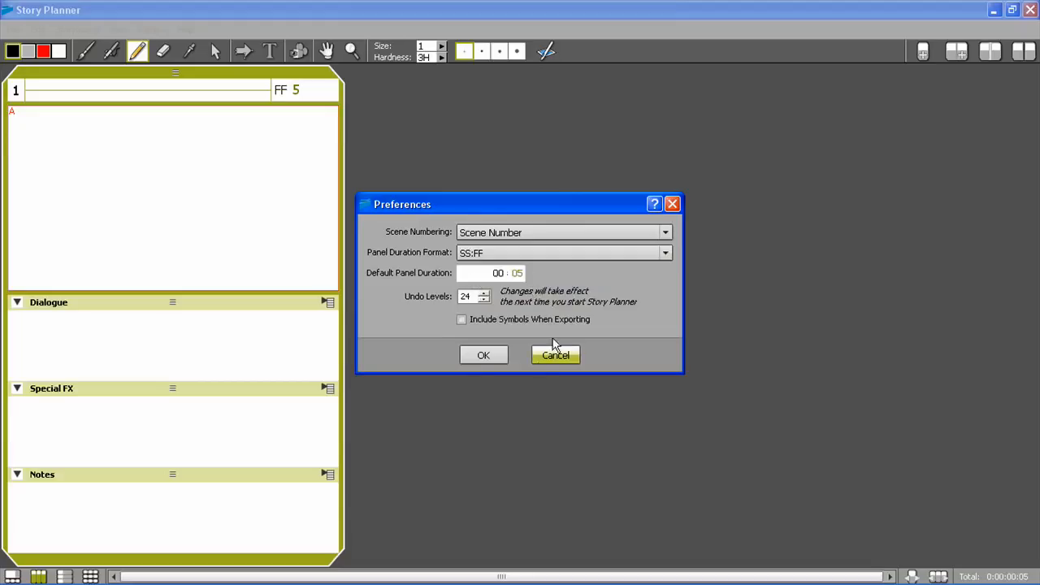
{"action": "left_click", "coordinate": [492, 355]}
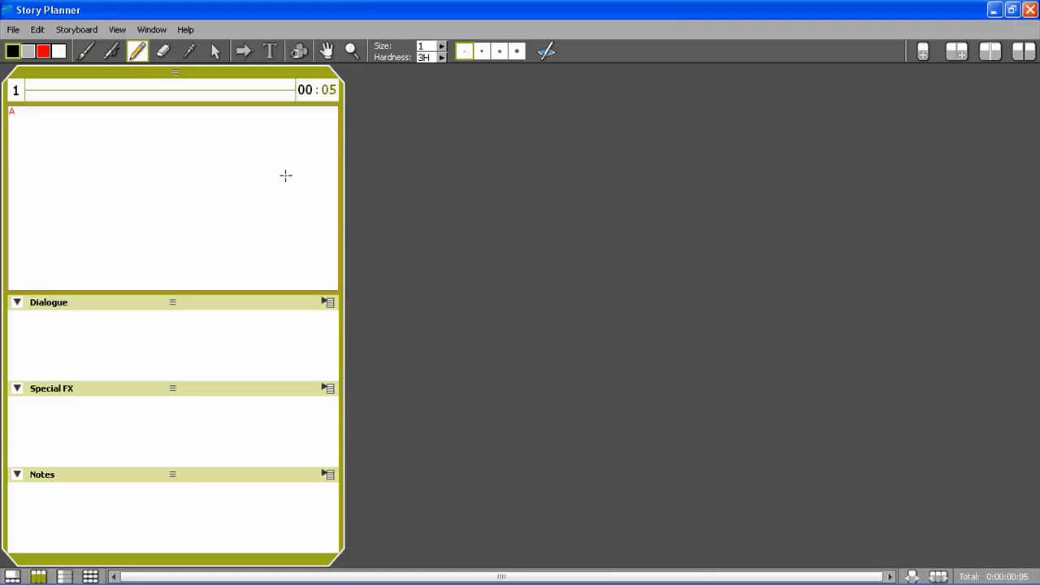
Show the first panel's sketch area full screen and change the red colour swatch to light blue (85, 170, 255)
{"action": "key", "text": "space"}
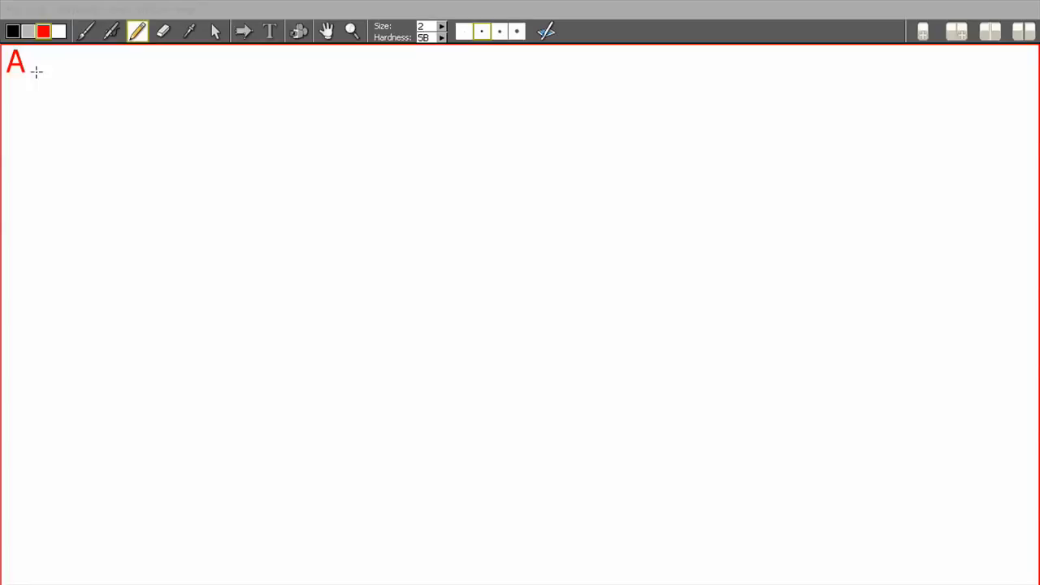
{"action": "left_click", "coordinate": [43, 32]}
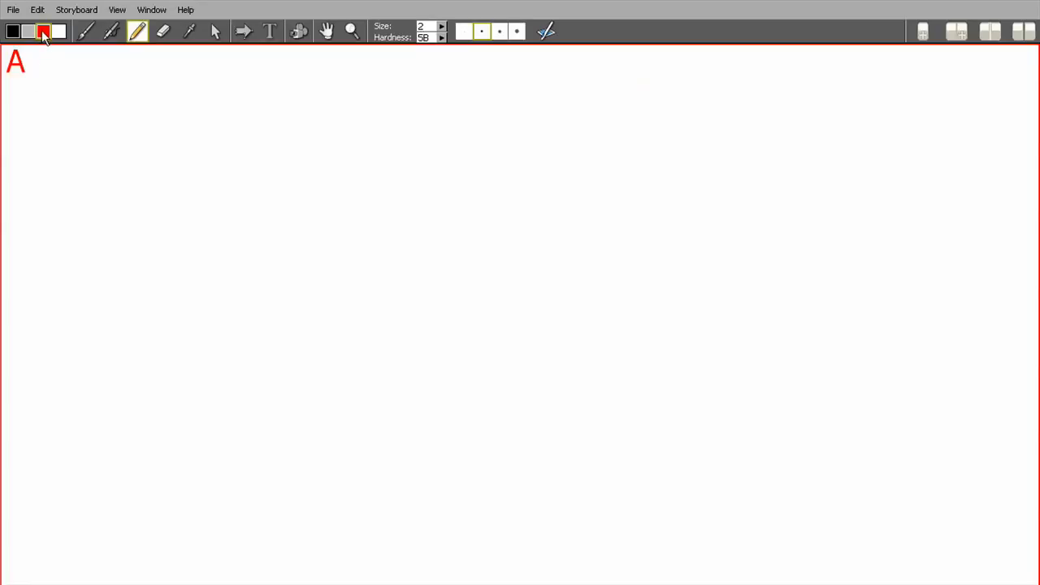
{"action": "left_click", "coordinate": [430, 276]}
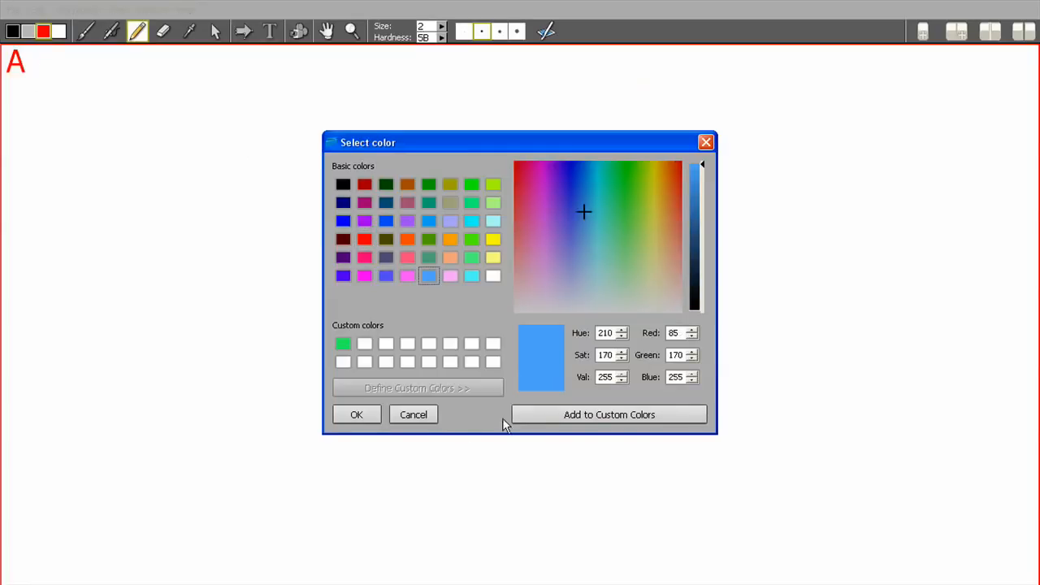
{"action": "left_click", "coordinate": [361, 415]}
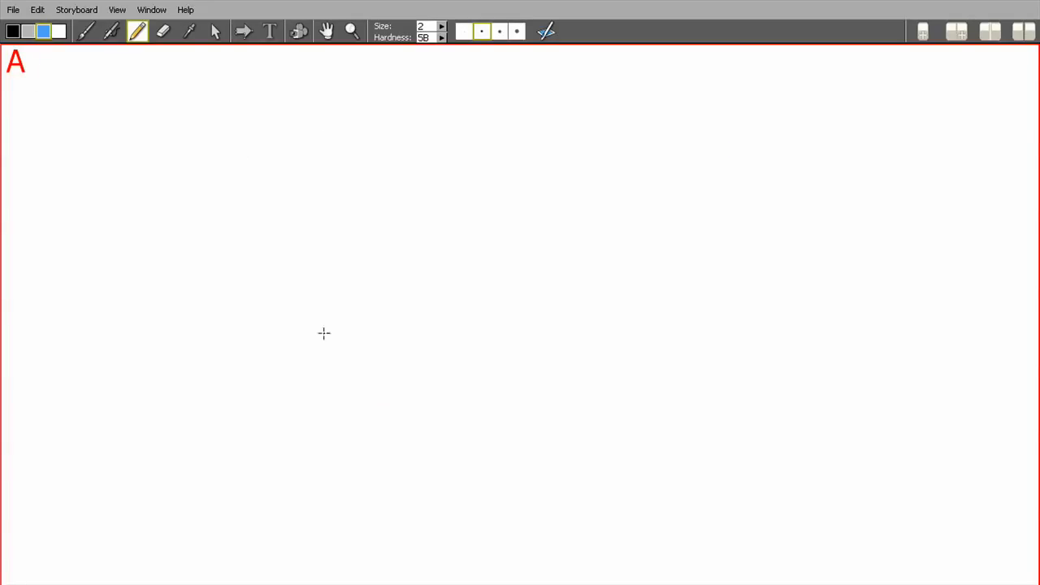
Rough out a character with a hat and two raised open hands using the light blue pencil, size 1, hardness 3H
{"action": "left_click", "coordinate": [441, 37]}
{"action": "mouse_move", "coordinate": [459, 54]}
{"action": "left_mouse_down"}
{"action": "mouse_move", "coordinate": [479, 61]}
{"action": "mouse_move", "coordinate": [459, 52]}
{"action": "left_mouse_up"}
{"action": "left_click", "coordinate": [463, 31]}
{"action": "left_click", "coordinate": [441, 38]}
{"action": "mouse_move", "coordinate": [351, 493]}
{"action": "left_mouse_down"}
{"action": "mouse_move", "coordinate": [349, 478]}
{"action": "mouse_move", "coordinate": [339, 538]}
{"action": "mouse_move", "coordinate": [427, 263]}
{"action": "mouse_move", "coordinate": [573, 515]}
{"action": "mouse_move", "coordinate": [284, 181]}
{"action": "mouse_move", "coordinate": [696, 271]}
{"action": "mouse_move", "coordinate": [618, 154]}
{"action": "mouse_move", "coordinate": [427, 320]}
{"action": "mouse_move", "coordinate": [563, 263]}
{"action": "mouse_move", "coordinate": [662, 306]}
{"action": "mouse_move", "coordinate": [371, 324]}
{"action": "mouse_move", "coordinate": [428, 436]}
{"action": "mouse_move", "coordinate": [580, 132]}
{"action": "mouse_move", "coordinate": [79, 341]}
{"action": "mouse_move", "coordinate": [189, 504]}
{"action": "mouse_move", "coordinate": [666, 525]}
{"action": "mouse_move", "coordinate": [853, 420]}
{"action": "mouse_move", "coordinate": [831, 532]}
{"action": "left_mouse_up"}
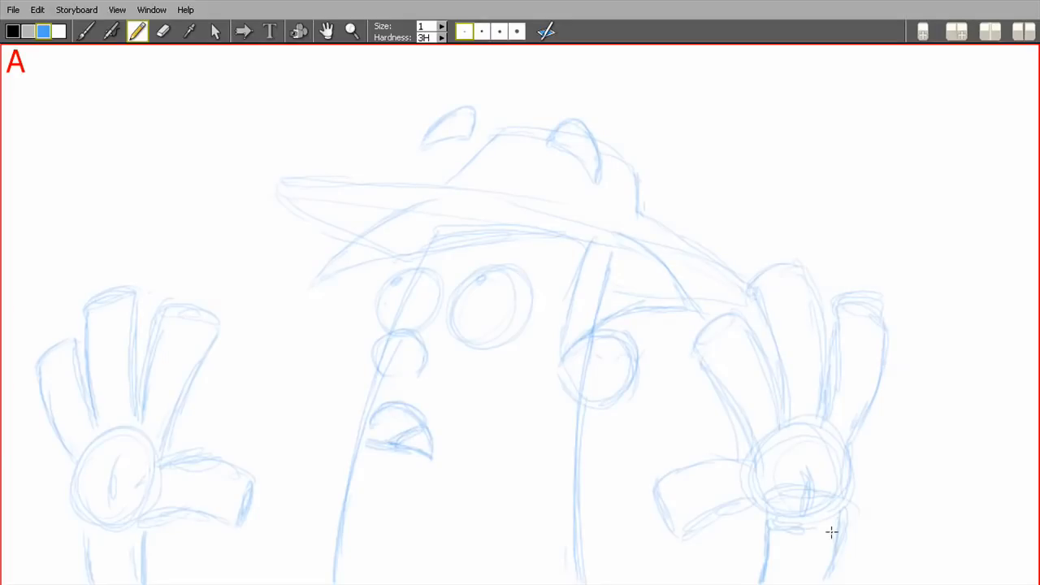
Ink the character's hands, face, hat and body with the black brush at size 7, and hatch the underside of the hat brim
{"action": "left_click", "coordinate": [87, 33]}
{"action": "left_click", "coordinate": [12, 34]}
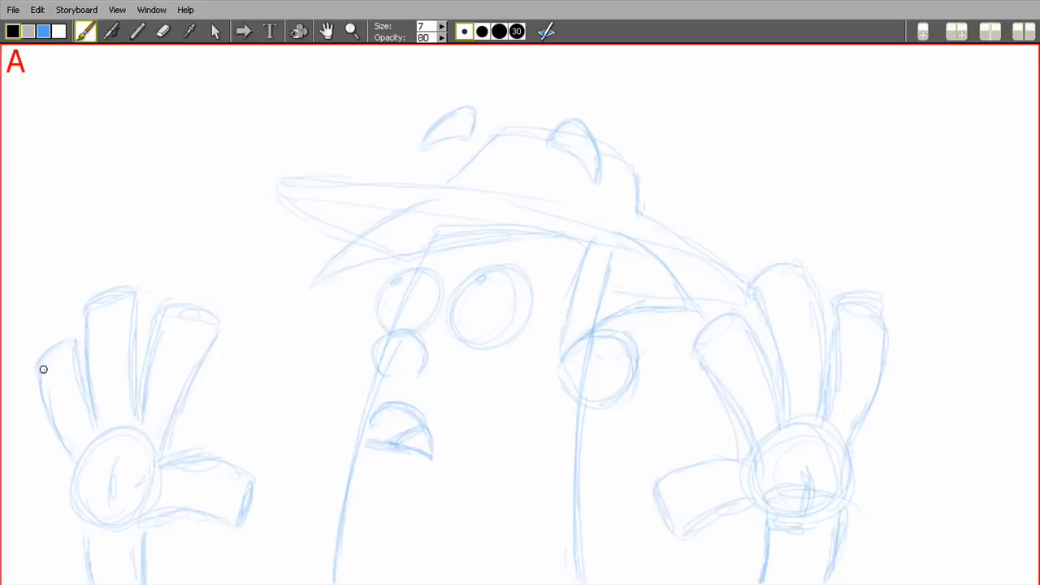
{"action": "mouse_move", "coordinate": [38, 368]}
{"action": "left_mouse_down"}
{"action": "mouse_move", "coordinate": [70, 449]}
{"action": "mouse_move", "coordinate": [34, 367]}
{"action": "mouse_move", "coordinate": [37, 375]}
{"action": "mouse_move", "coordinate": [46, 353]}
{"action": "mouse_move", "coordinate": [37, 370]}
{"action": "mouse_move", "coordinate": [77, 346]}
{"action": "left_mouse_up"}
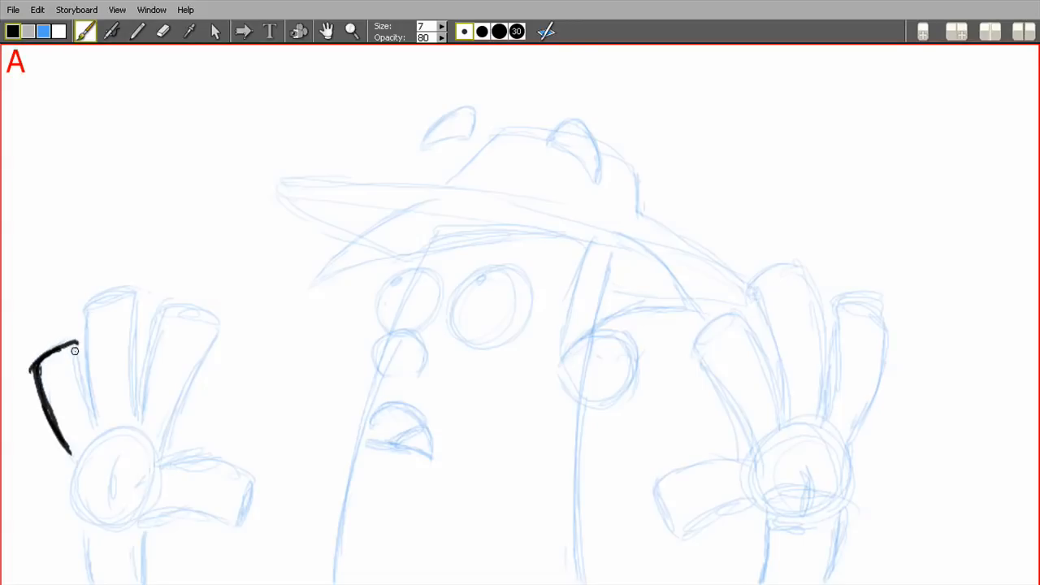
{"action": "left_click_drag", "start_coordinate": [95, 429], "coordinate": [76, 342]}
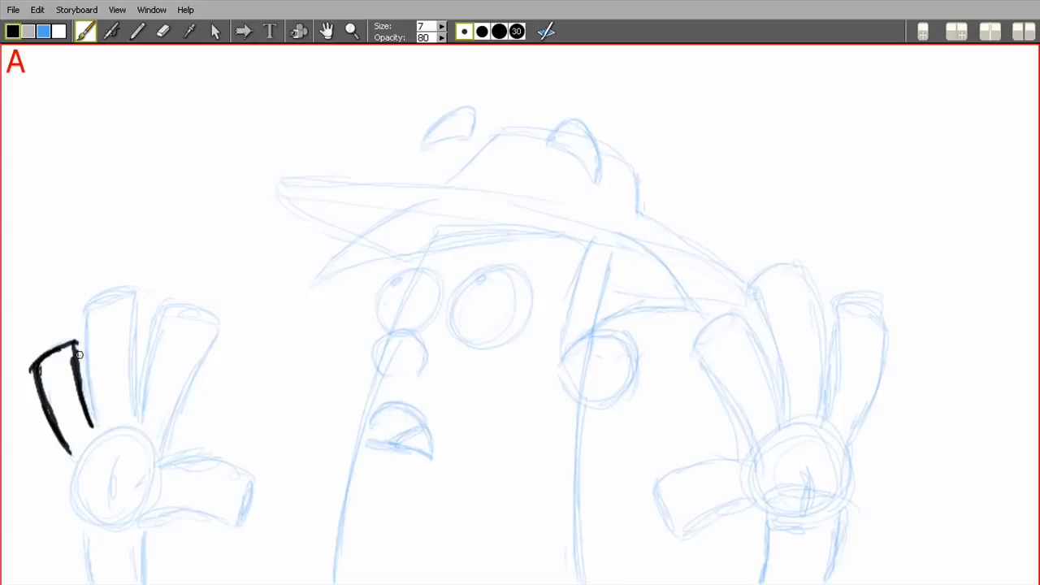
{"action": "mouse_move", "coordinate": [92, 413]}
{"action": "left_mouse_down"}
{"action": "mouse_move", "coordinate": [92, 303]}
{"action": "mouse_move", "coordinate": [86, 309]}
{"action": "mouse_move", "coordinate": [139, 300]}
{"action": "left_mouse_up"}
{"action": "left_click_drag", "start_coordinate": [134, 421], "coordinate": [139, 300]}
{"action": "left_click_drag", "start_coordinate": [136, 417], "coordinate": [214, 342]}
{"action": "left_click_drag", "start_coordinate": [215, 344], "coordinate": [160, 462]}
{"action": "left_click_drag", "start_coordinate": [76, 462], "coordinate": [123, 520]}
{"action": "left_click_drag", "start_coordinate": [146, 472], "coordinate": [250, 482]}
{"action": "mouse_move", "coordinate": [404, 213]}
{"action": "left_mouse_down"}
{"action": "mouse_move", "coordinate": [312, 282]}
{"action": "mouse_move", "coordinate": [527, 228]}
{"action": "left_mouse_up"}
{"action": "mouse_move", "coordinate": [273, 194]}
{"action": "left_mouse_down"}
{"action": "mouse_move", "coordinate": [459, 208]}
{"action": "mouse_move", "coordinate": [444, 179]}
{"action": "left_mouse_up"}
{"action": "left_click_drag", "start_coordinate": [437, 184], "coordinate": [498, 137]}
{"action": "left_click_drag", "start_coordinate": [648, 211], "coordinate": [743, 298]}
{"action": "left_click_drag", "start_coordinate": [387, 330], "coordinate": [530, 317]}
{"action": "mouse_move", "coordinate": [372, 421]}
{"action": "left_mouse_down"}
{"action": "mouse_move", "coordinate": [431, 454]}
{"action": "mouse_move", "coordinate": [421, 422]}
{"action": "left_mouse_up"}
{"action": "left_click_drag", "start_coordinate": [380, 375], "coordinate": [331, 584]}
{"action": "left_click_drag", "start_coordinate": [581, 410], "coordinate": [585, 581]}
{"action": "left_click_drag", "start_coordinate": [591, 243], "coordinate": [561, 363]}
{"action": "left_click_drag", "start_coordinate": [654, 255], "coordinate": [686, 349]}
{"action": "left_click_drag", "start_coordinate": [546, 146], "coordinate": [594, 185]}
{"action": "left_click_drag", "start_coordinate": [697, 351], "coordinate": [783, 432]}
{"action": "left_click_drag", "start_coordinate": [769, 513], "coordinate": [847, 447]}
{"action": "left_click_drag", "start_coordinate": [752, 289], "coordinate": [809, 273]}
{"action": "mouse_move", "coordinate": [822, 415]}
{"action": "left_mouse_down"}
{"action": "mouse_move", "coordinate": [884, 331]}
{"action": "mouse_move", "coordinate": [845, 443]}
{"action": "left_mouse_up"}
{"action": "left_click_drag", "start_coordinate": [835, 512], "coordinate": [824, 583]}
{"action": "left_click_drag", "start_coordinate": [766, 518], "coordinate": [811, 527]}
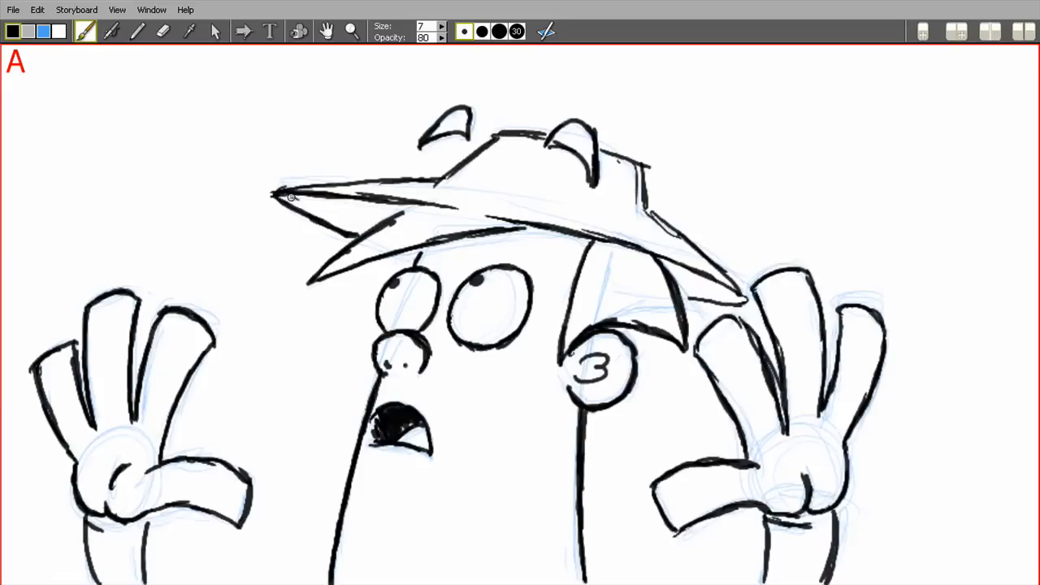
{"action": "left_click_drag", "start_coordinate": [288, 196], "coordinate": [402, 211]}
{"action": "left_click_drag", "start_coordinate": [665, 261], "coordinate": [720, 294]}
Shade the character's fingers, eyes, hat, ear, neck and arms in light grey, and return to the black brush
{"action": "left_click", "coordinate": [28, 31]}
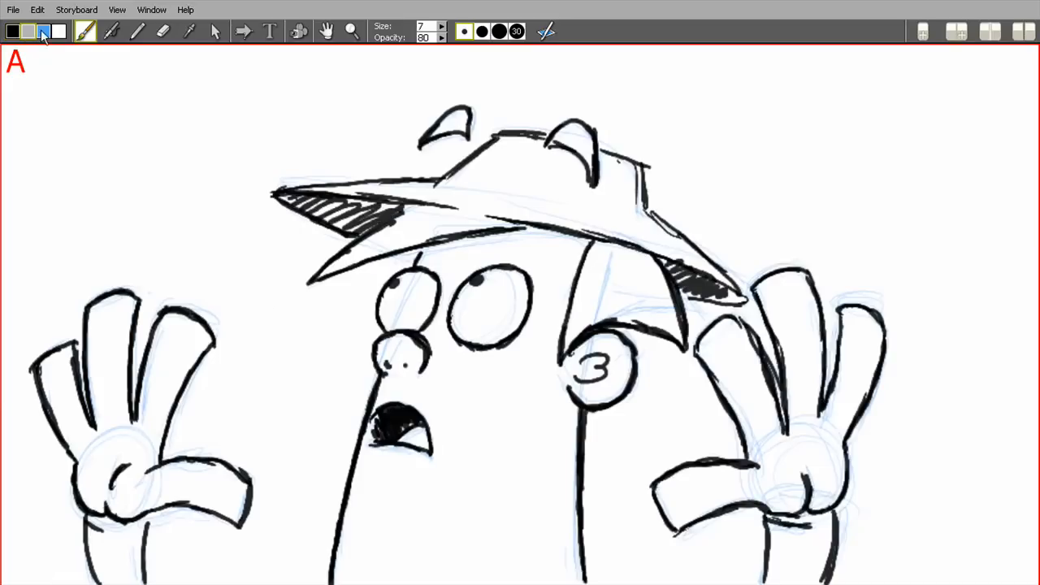
{"action": "left_click", "coordinate": [111, 31]}
{"action": "mouse_move", "coordinate": [148, 448]}
{"action": "left_mouse_down"}
{"action": "mouse_move", "coordinate": [165, 384]}
{"action": "mouse_move", "coordinate": [188, 348]}
{"action": "mouse_move", "coordinate": [152, 442]}
{"action": "mouse_move", "coordinate": [195, 338]}
{"action": "mouse_move", "coordinate": [159, 428]}
{"action": "mouse_move", "coordinate": [132, 393]}
{"action": "mouse_move", "coordinate": [121, 403]}
{"action": "mouse_move", "coordinate": [118, 323]}
{"action": "mouse_move", "coordinate": [121, 426]}
{"action": "left_mouse_up"}
{"action": "mouse_move", "coordinate": [65, 357]}
{"action": "left_mouse_down"}
{"action": "mouse_move", "coordinate": [60, 378]}
{"action": "mouse_move", "coordinate": [236, 487]}
{"action": "left_mouse_up"}
{"action": "left_click_drag", "start_coordinate": [102, 489], "coordinate": [118, 452]}
{"action": "left_click_drag", "start_coordinate": [493, 329], "coordinate": [520, 291]}
{"action": "left_click_drag", "start_coordinate": [405, 318], "coordinate": [427, 287]}
{"action": "left_click_drag", "start_coordinate": [441, 249], "coordinate": [575, 242]}
{"action": "left_click_drag", "start_coordinate": [615, 255], "coordinate": [643, 275]}
{"action": "left_click_drag", "start_coordinate": [592, 394], "coordinate": [621, 356]}
{"action": "left_click_drag", "start_coordinate": [405, 221], "coordinate": [480, 222]}
{"action": "left_click_drag", "start_coordinate": [631, 199], "coordinate": [587, 218]}
{"action": "mouse_move", "coordinate": [556, 406]}
{"action": "left_mouse_down"}
{"action": "mouse_move", "coordinate": [536, 559]}
{"action": "mouse_move", "coordinate": [550, 395]}
{"action": "left_mouse_up"}
{"action": "mouse_move", "coordinate": [707, 483]}
{"action": "left_mouse_down"}
{"action": "mouse_move", "coordinate": [739, 348]}
{"action": "mouse_move", "coordinate": [803, 406]}
{"action": "left_mouse_up"}
{"action": "left_click_drag", "start_coordinate": [863, 327], "coordinate": [832, 439]}
{"action": "left_click_drag", "start_coordinate": [829, 427], "coordinate": [819, 494]}
{"action": "left_click_drag", "start_coordinate": [820, 529], "coordinate": [808, 577]}
{"action": "left_click_drag", "start_coordinate": [652, 268], "coordinate": [669, 308]}
{"action": "left_click", "coordinate": [85, 32]}
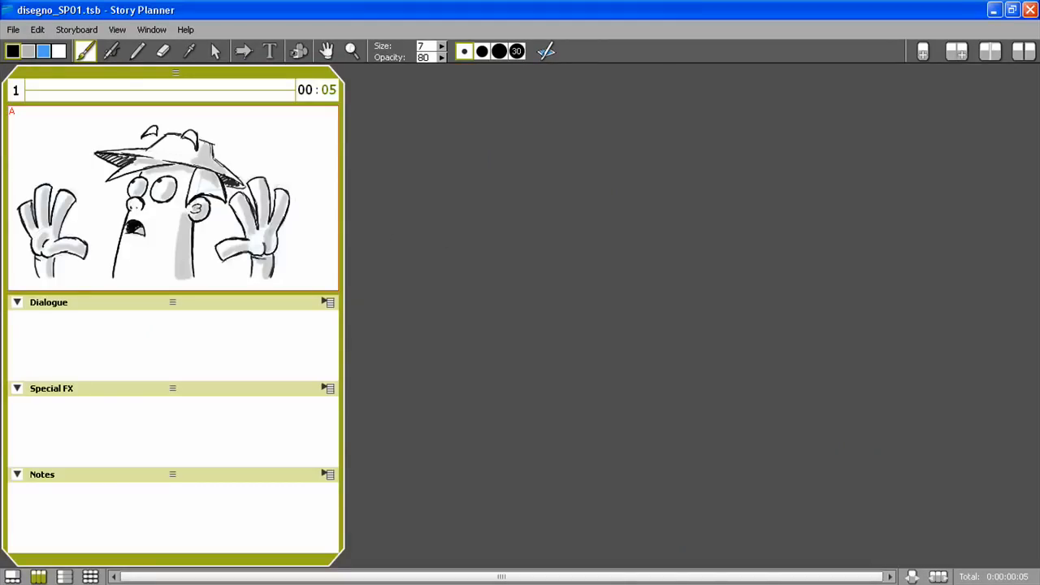
Copy the drawn scene and paste it as a second scene
{"action": "left_click", "coordinate": [37, 30]}
{"action": "left_click", "coordinate": [53, 91]}
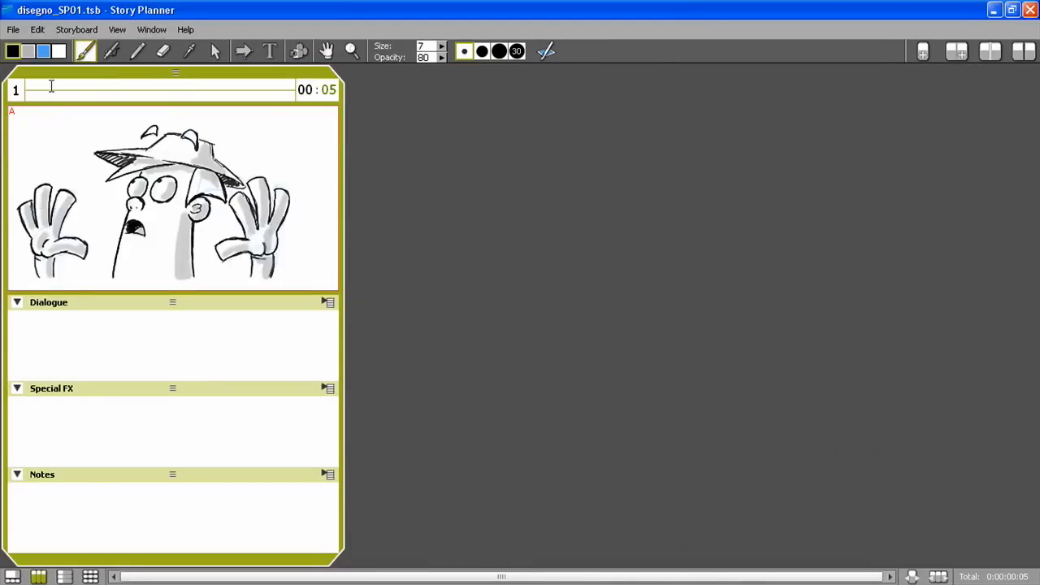
{"action": "left_click", "coordinate": [37, 29]}
{"action": "left_click", "coordinate": [51, 107]}
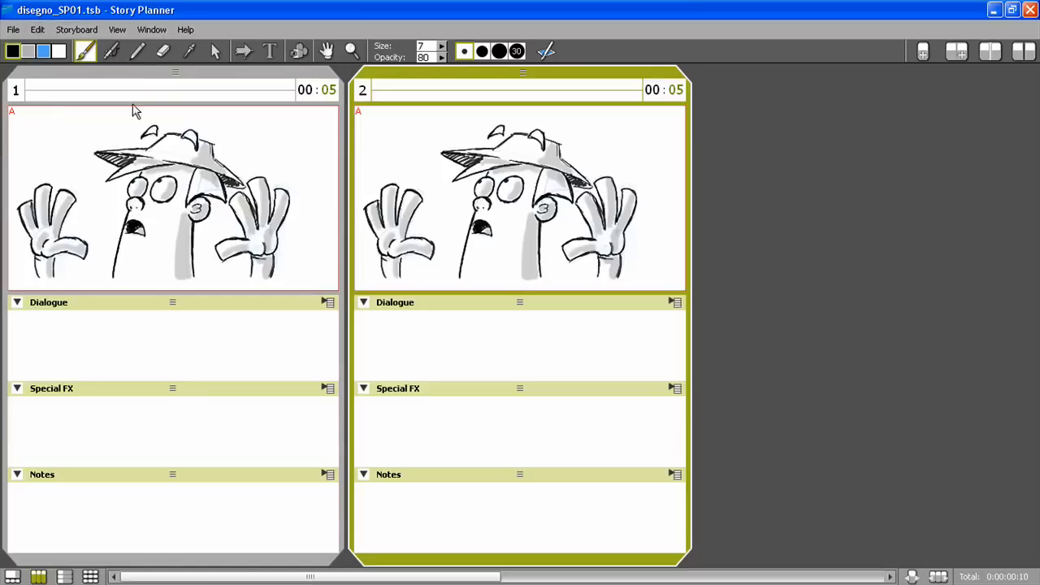
Select the character's head and body in scene 2 with a freeform selection, flip it horizontally between the hands, and deselect
{"action": "left_click", "coordinate": [215, 51]}
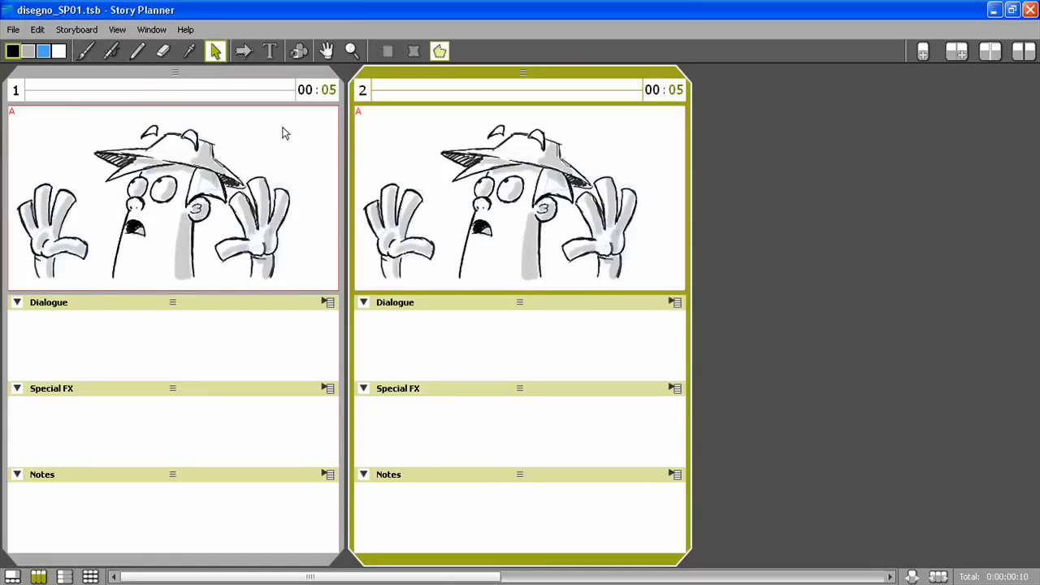
{"action": "mouse_move", "coordinate": [444, 126]}
{"action": "left_mouse_down"}
{"action": "mouse_move", "coordinate": [430, 176]}
{"action": "mouse_move", "coordinate": [451, 288]}
{"action": "mouse_move", "coordinate": [529, 305]}
{"action": "mouse_move", "coordinate": [556, 284]}
{"action": "mouse_move", "coordinate": [564, 215]}
{"action": "mouse_move", "coordinate": [585, 193]}
{"action": "mouse_move", "coordinate": [593, 198]}
{"action": "mouse_move", "coordinate": [578, 138]}
{"action": "mouse_move", "coordinate": [567, 123]}
{"action": "mouse_move", "coordinate": [441, 122]}
{"action": "left_mouse_up"}
{"action": "mouse_move", "coordinate": [430, 202]}
{"action": "left_mouse_down"}
{"action": "mouse_move", "coordinate": [506, 192]}
{"action": "mouse_move", "coordinate": [751, 202]}
{"action": "left_mouse_up"}
{"action": "left_click_drag", "start_coordinate": [666, 202], "coordinate": [491, 205]}
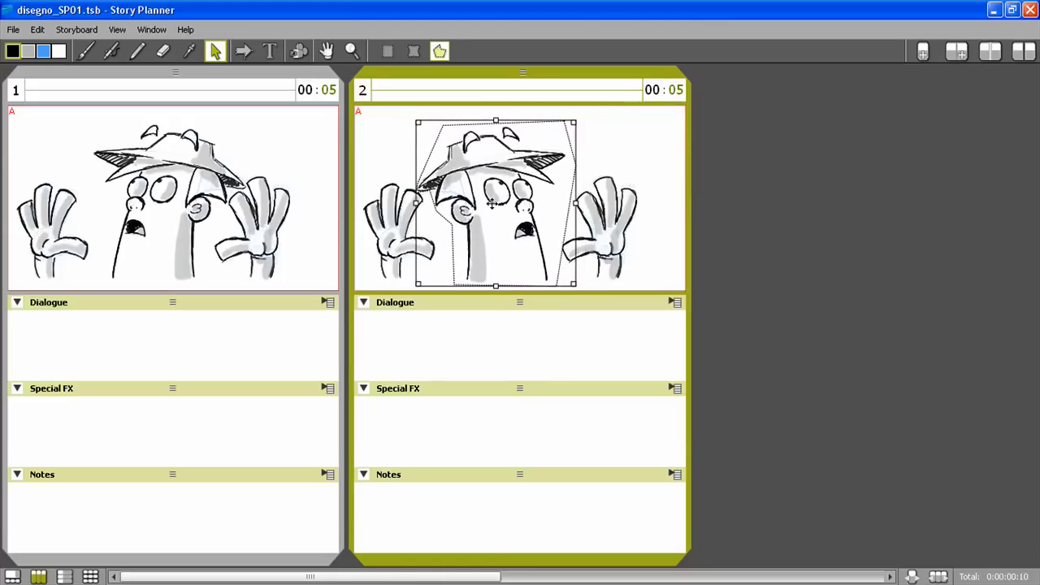
{"action": "left_click", "coordinate": [604, 158]}
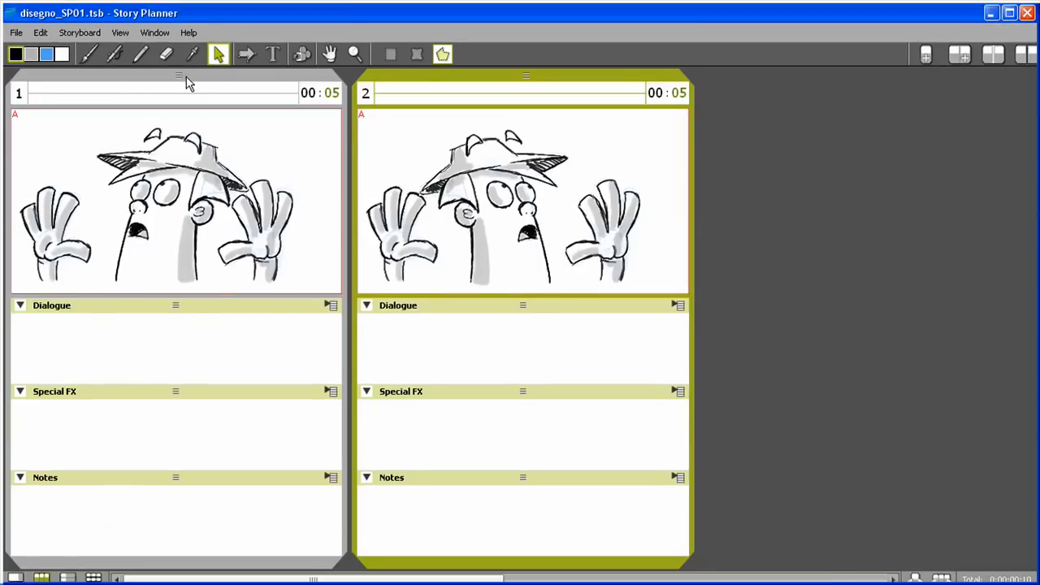
Erase the mouth of scene 2's character and draw an open smiling mouth with the black brush
{"action": "key", "text": "ctrl+f"}
{"action": "left_click", "coordinate": [161, 36]}
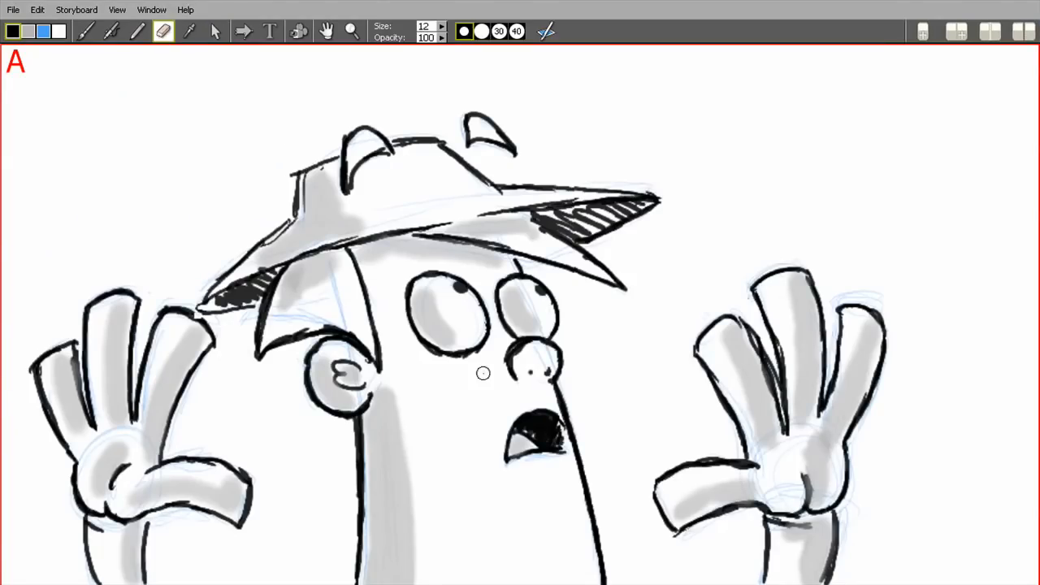
{"action": "mouse_move", "coordinate": [524, 413]}
{"action": "left_mouse_down"}
{"action": "mouse_move", "coordinate": [512, 439]}
{"action": "mouse_move", "coordinate": [554, 402]}
{"action": "mouse_move", "coordinate": [575, 414]}
{"action": "left_mouse_up"}
{"action": "left_click", "coordinate": [85, 32]}
{"action": "left_click_drag", "start_coordinate": [454, 408], "coordinate": [572, 417]}
{"action": "mouse_move", "coordinate": [483, 425]}
{"action": "left_mouse_down"}
{"action": "mouse_move", "coordinate": [558, 424]}
{"action": "mouse_move", "coordinate": [487, 430]}
{"action": "left_mouse_up"}
{"action": "mouse_move", "coordinate": [512, 427]}
{"action": "left_mouse_down"}
{"action": "mouse_move", "coordinate": [516, 446]}
{"action": "mouse_move", "coordinate": [555, 427]}
{"action": "mouse_move", "coordinate": [535, 473]}
{"action": "left_mouse_up"}
{"action": "left_click_drag", "start_coordinate": [571, 430], "coordinate": [568, 422]}
{"action": "left_click_drag", "start_coordinate": [459, 403], "coordinate": [452, 416]}
Add a third scene and place "Friends at Earth sound animation032_1.png" from the FAEimages folder in its panel
{"action": "left_click", "coordinate": [957, 31]}
{"action": "left_click", "coordinate": [923, 52]}
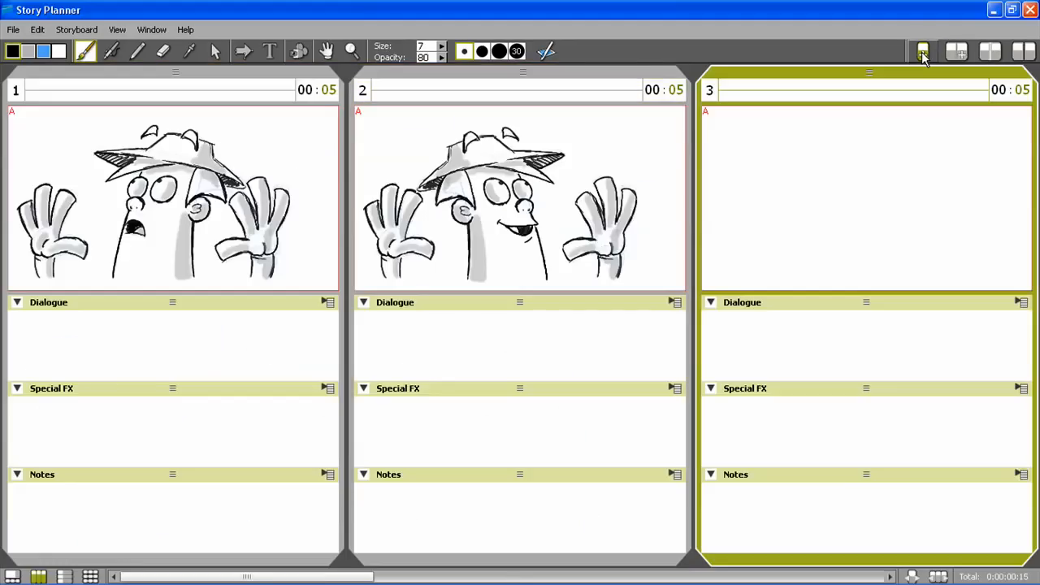
{"action": "mouse_move", "coordinate": [138, 580]}
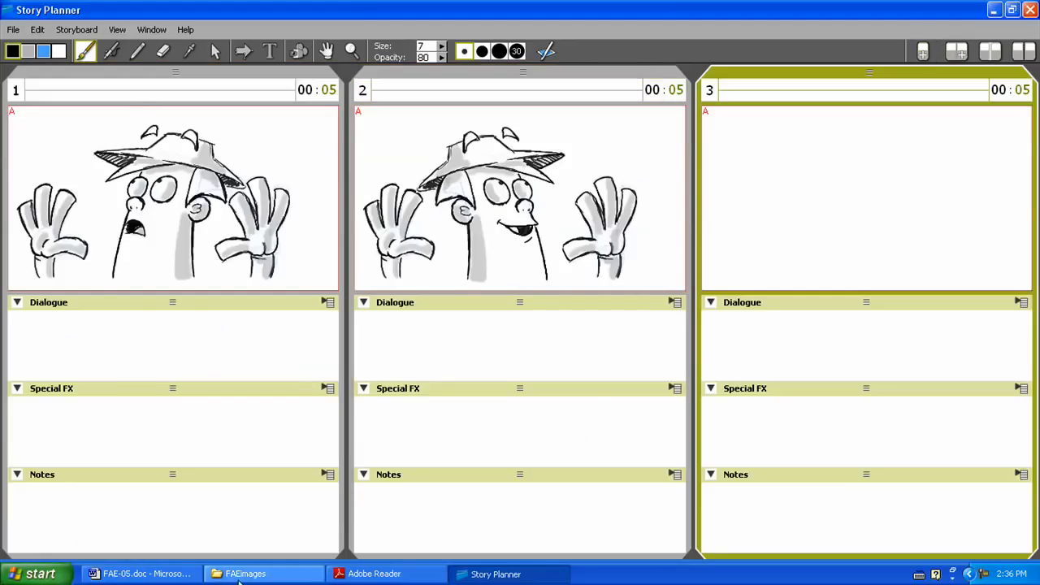
{"action": "left_click", "coordinate": [242, 573]}
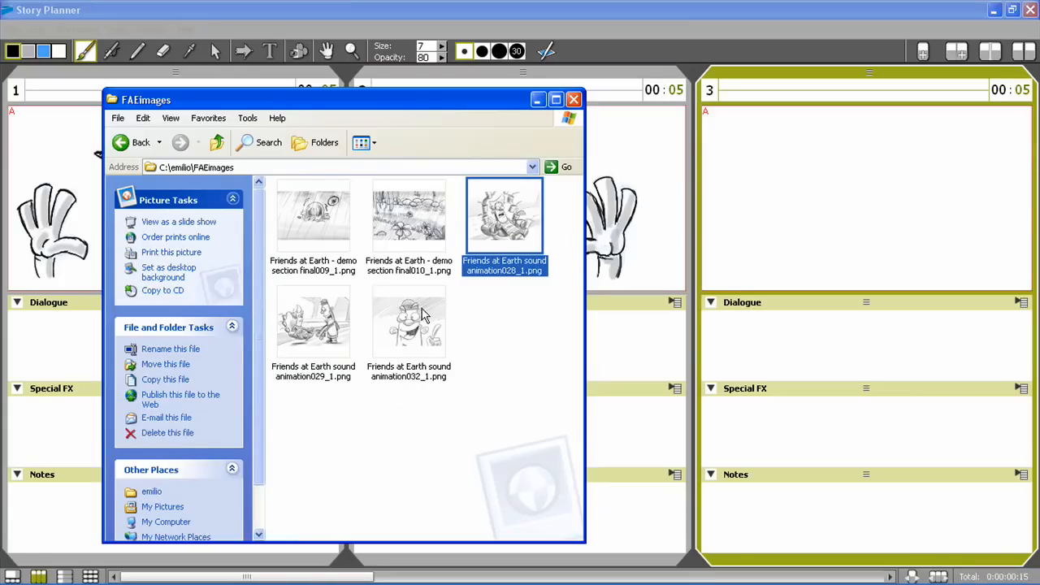
{"action": "left_click", "coordinate": [419, 312]}
{"action": "left_click_drag", "start_coordinate": [410, 328], "coordinate": [796, 214]}
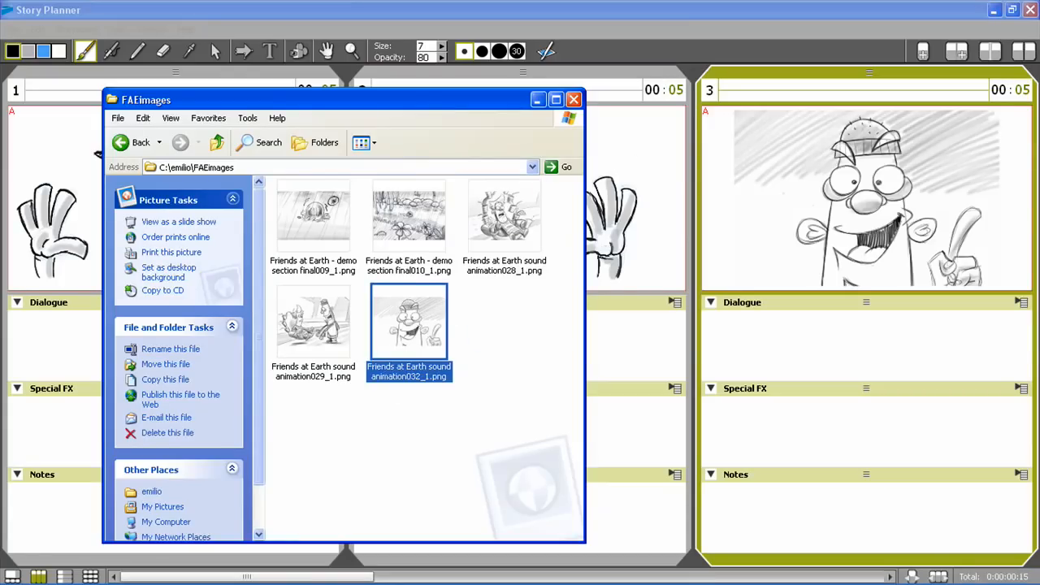
{"action": "left_click", "coordinate": [537, 100]}
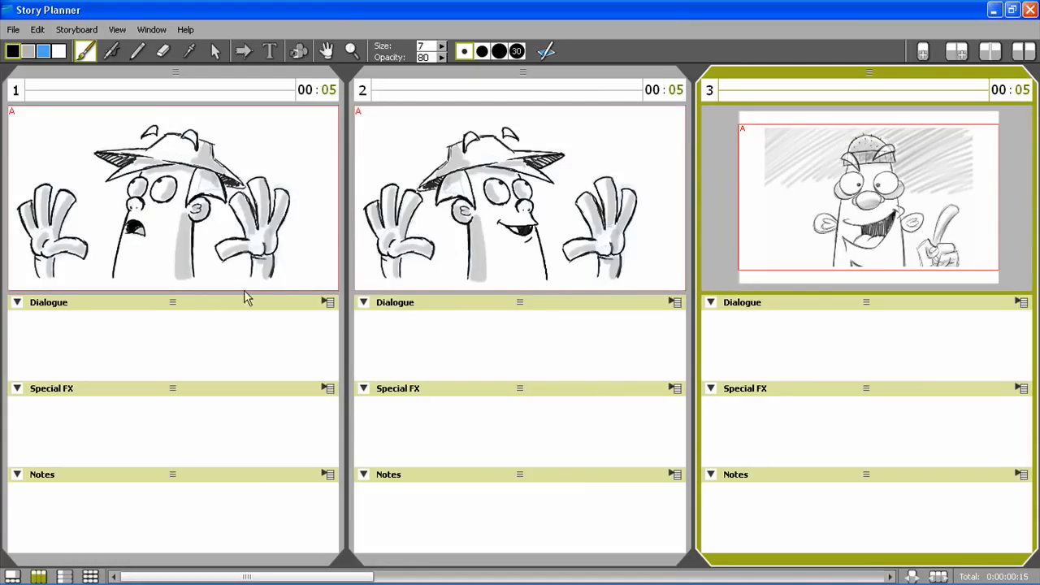
Rename the Dialogue caption in scene 1 as "Dialogue and Sound FX"
{"action": "left_click", "coordinate": [176, 303]}
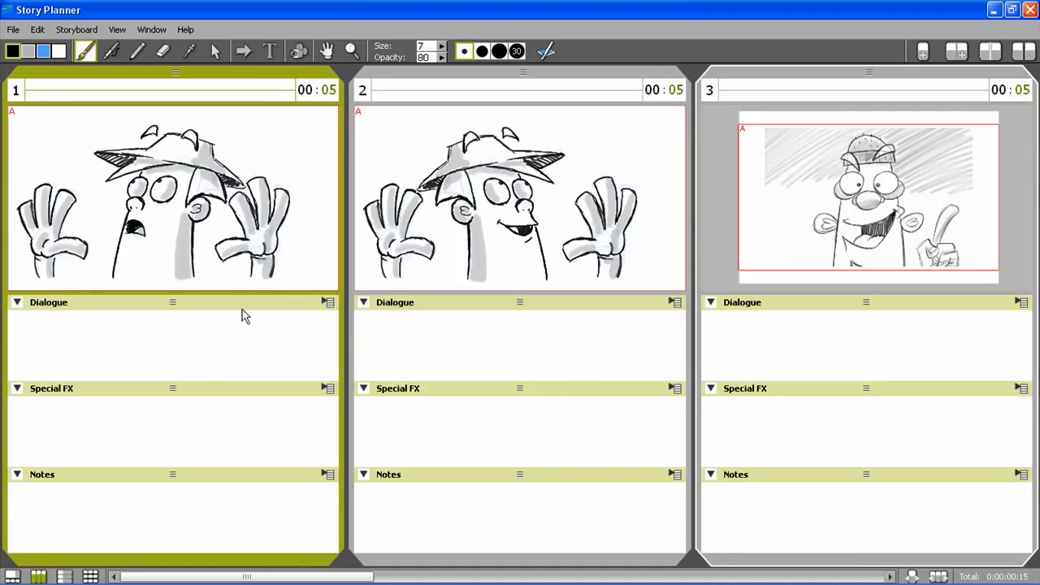
{"action": "double_click", "coordinate": [53, 305]}
{"action": "left_click", "coordinate": [72, 302]}
{"action": "type", "text": "and Sound"}
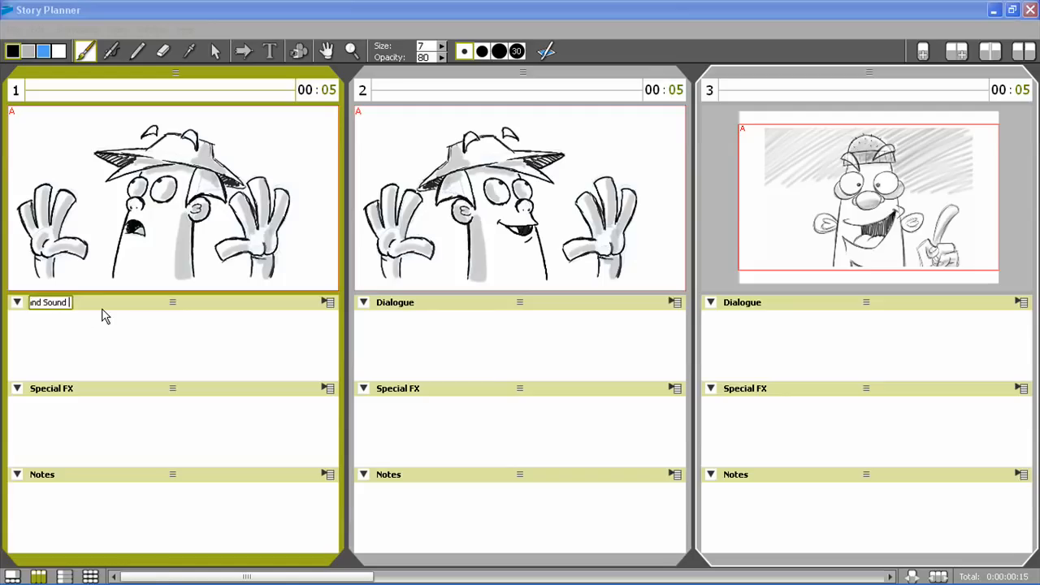
{"action": "type", "text": " FX"}
{"action": "key", "text": "Return"}
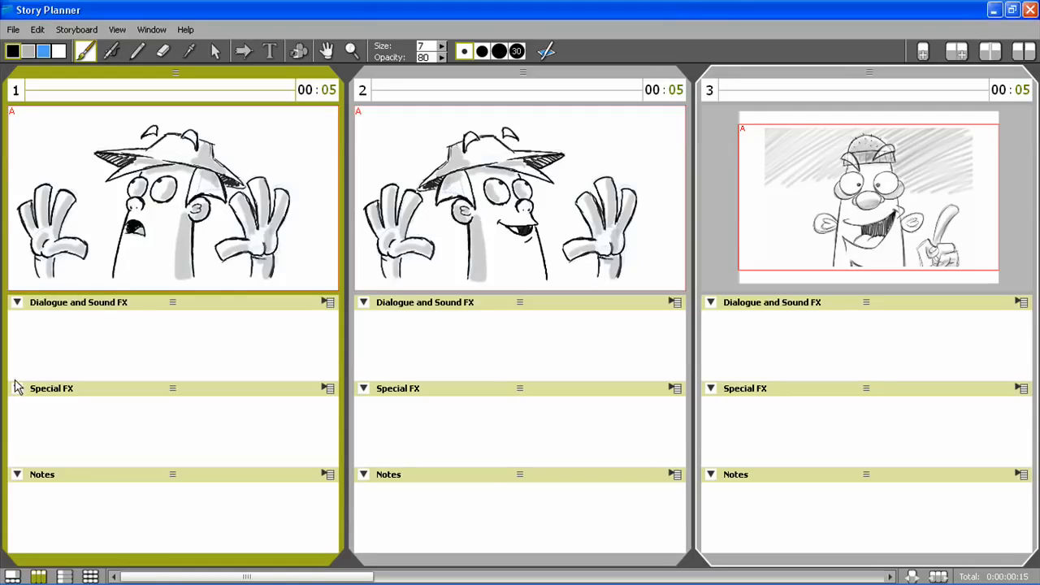
Rename the Special FX caption as "Scene Details" and remove the Notes caption
{"action": "double_click", "coordinate": [54, 390]}
{"action": "type", "text": "Scene Details"}
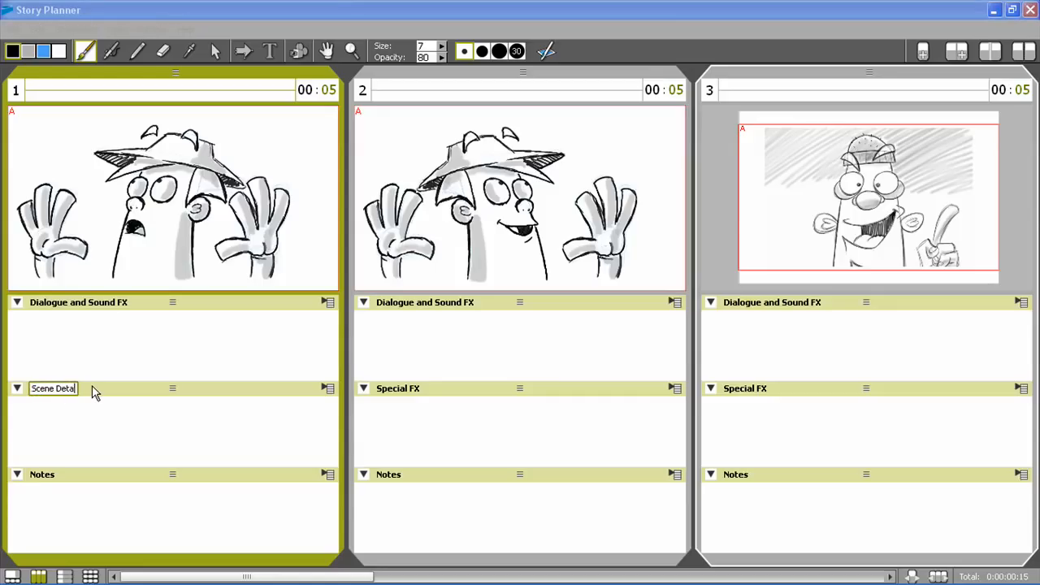
{"action": "key", "text": "Return"}
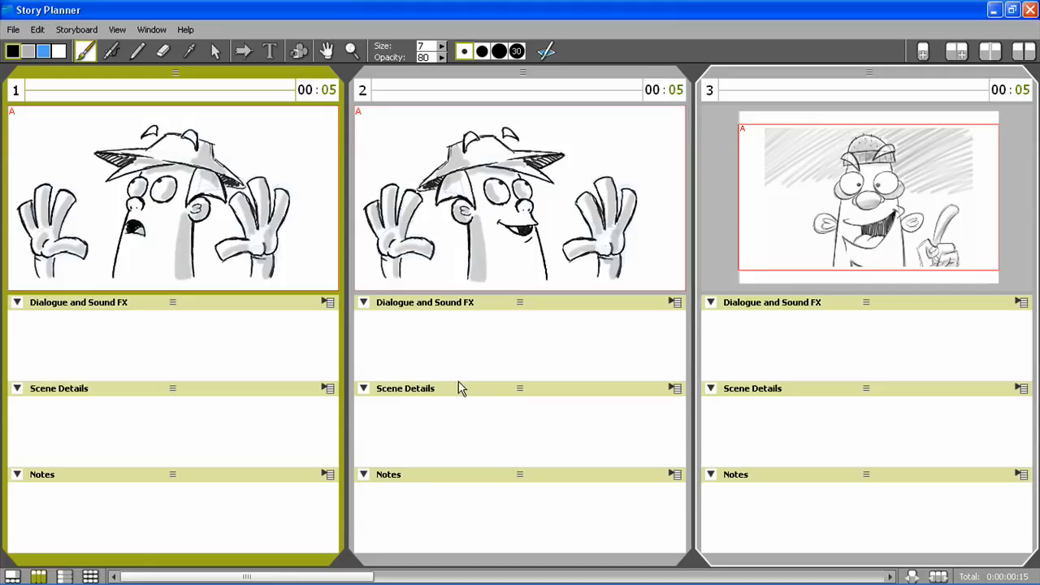
{"action": "left_click", "coordinate": [328, 475]}
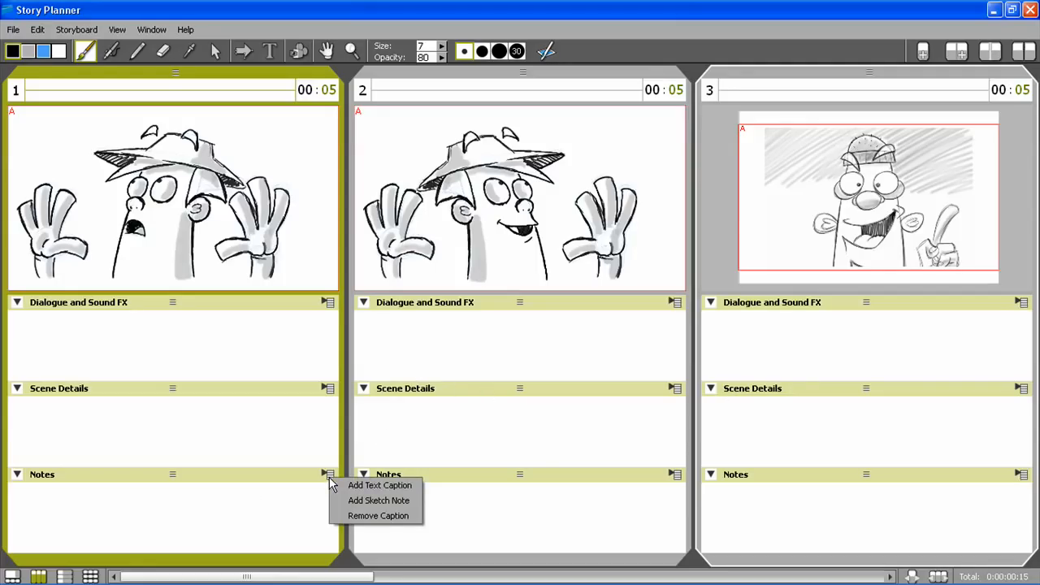
{"action": "left_click", "coordinate": [383, 515]}
Write "Pietro looks scared" in scene 1's Dialogue and Sound FX caption and format it in Tahoma, size 12
{"action": "left_click", "coordinate": [89, 356]}
{"action": "type", "text": "Pietro looks scared"}
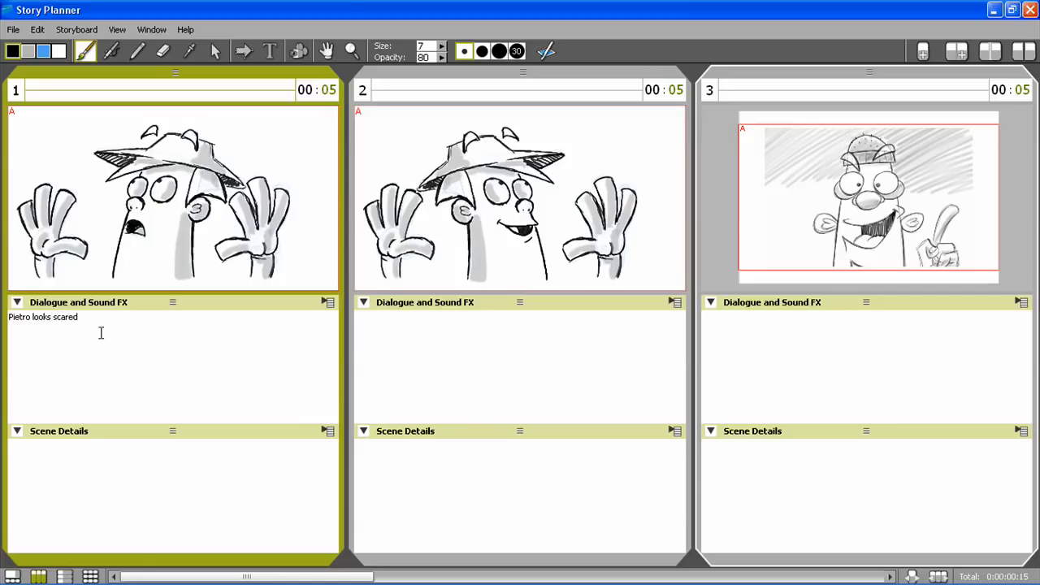
{"action": "left_click_drag", "start_coordinate": [8, 316], "coordinate": [82, 317]}
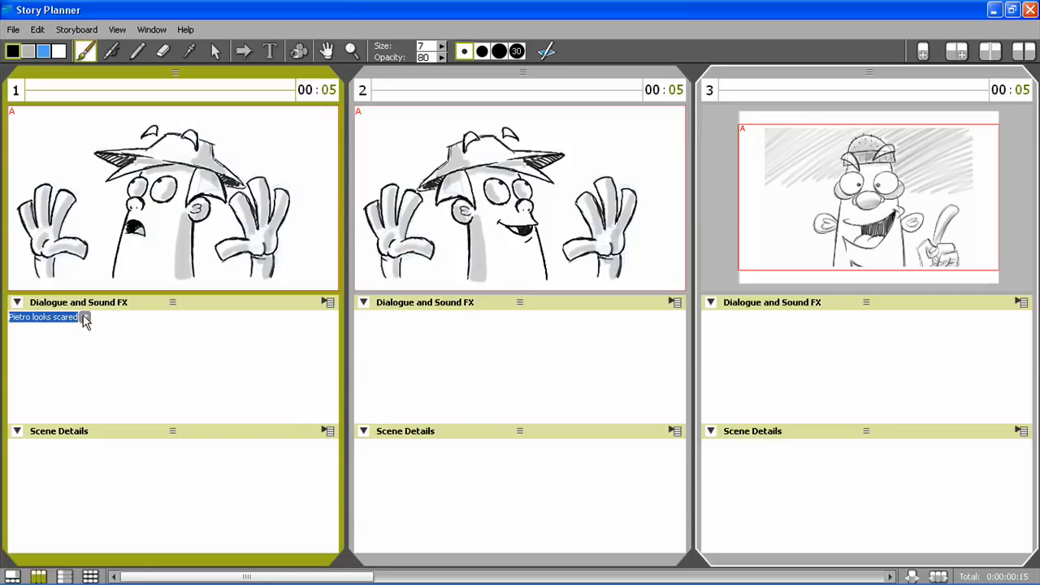
{"action": "left_click", "coordinate": [87, 320]}
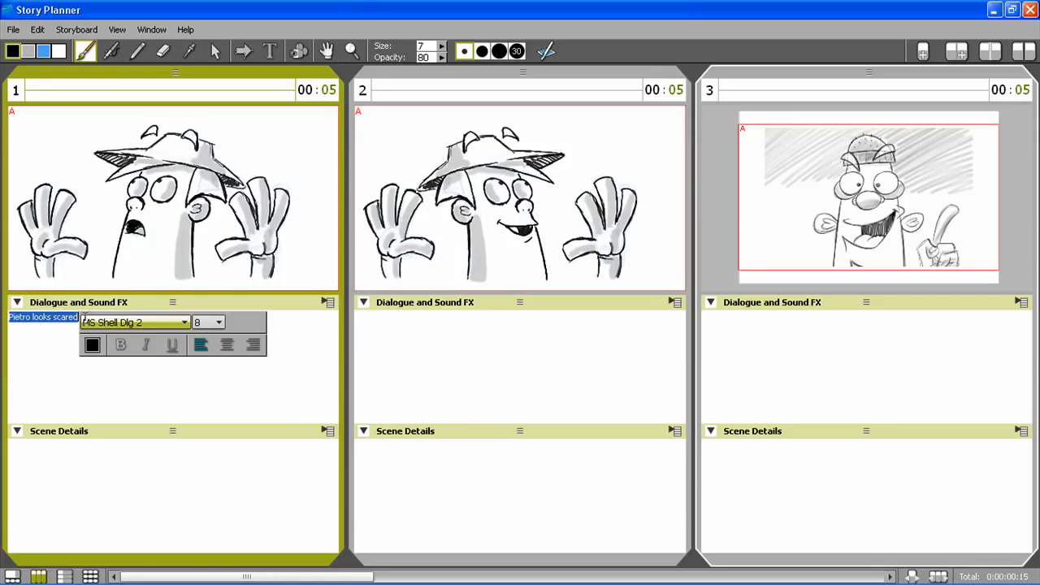
{"action": "left_click", "coordinate": [186, 323]}
{"action": "scroll", "coordinate": [155, 422], "scroll_direction": "down", "scroll_amount": 6}
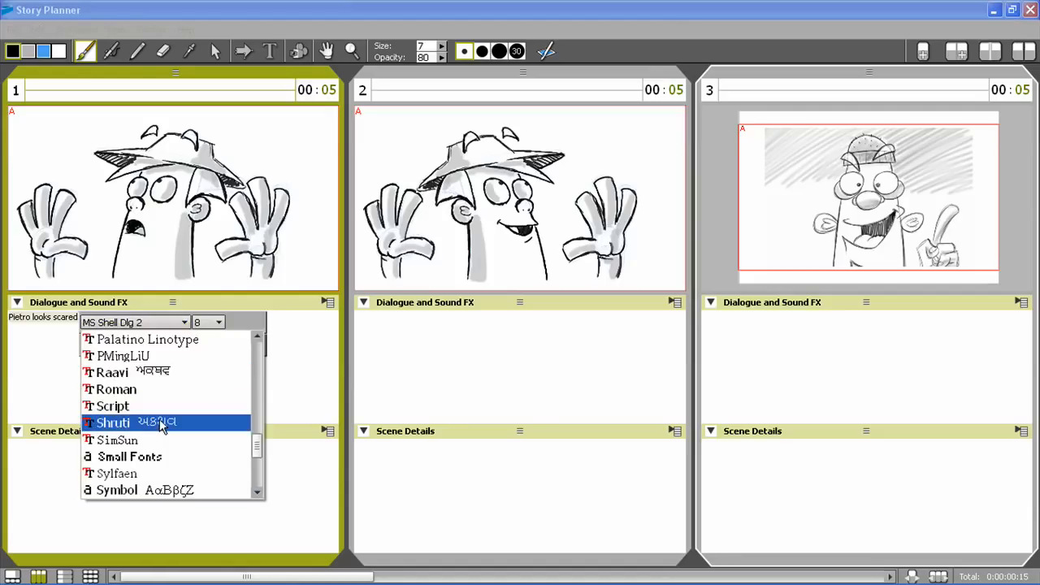
{"action": "left_click", "coordinate": [154, 423]}
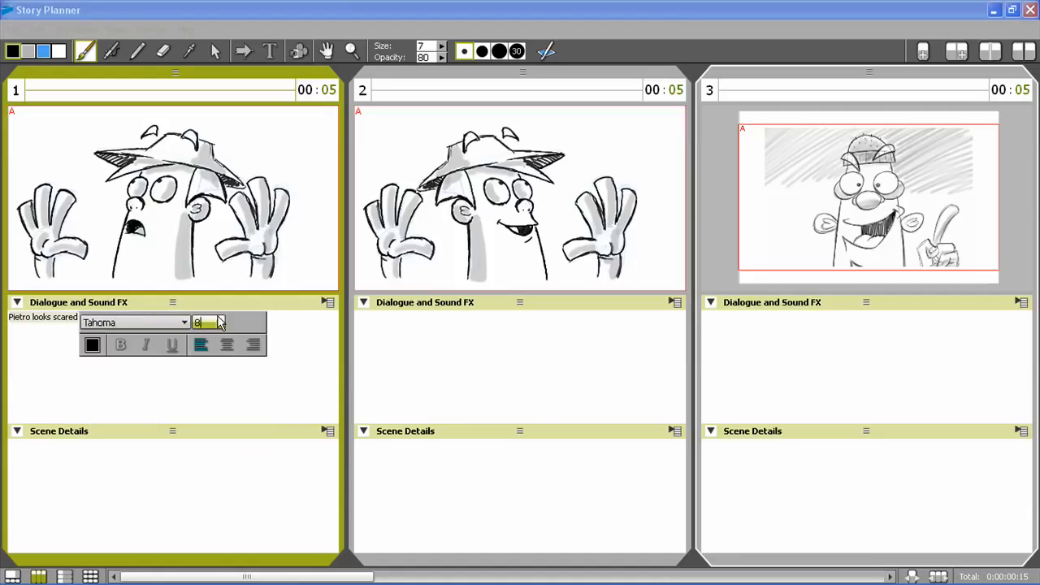
{"action": "left_click", "coordinate": [216, 323]}
{"action": "left_click", "coordinate": [203, 404]}
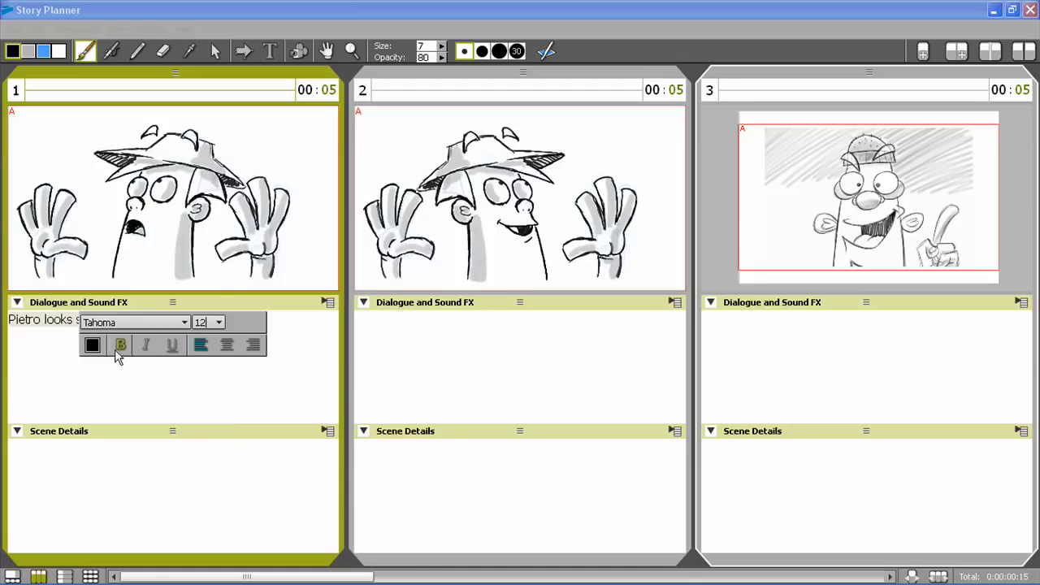
Color the "Pietro looks scared" text green (red 0, green 170, blue 0) and place the cursor below it
{"action": "left_click", "coordinate": [93, 345]}
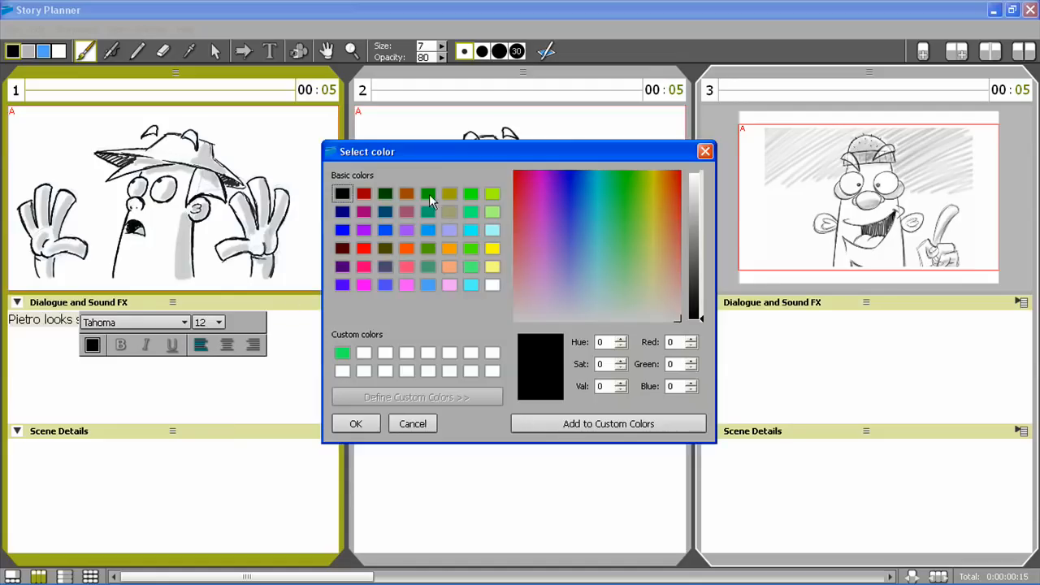
{"action": "left_click", "coordinate": [431, 197]}
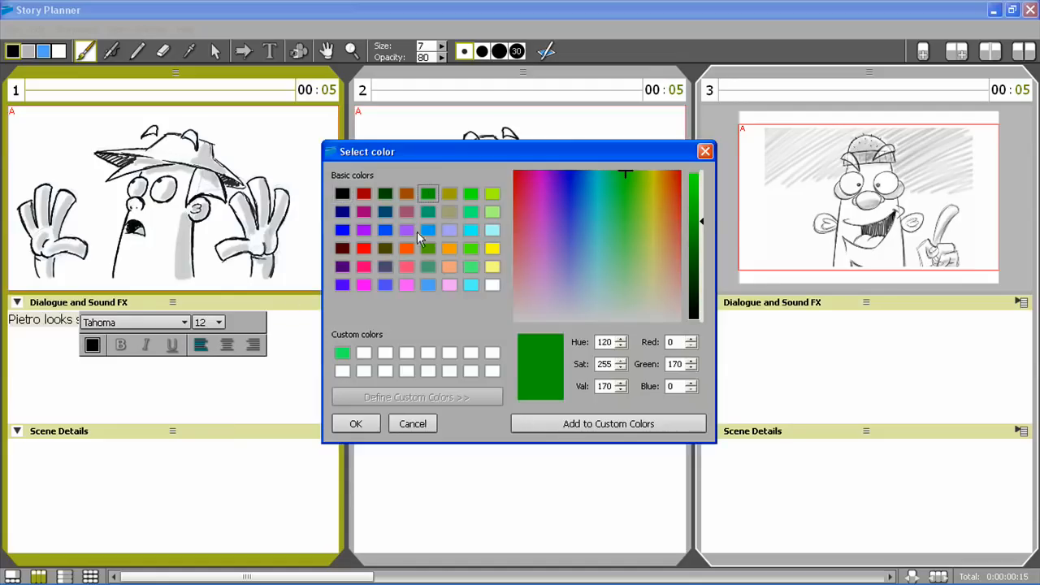
{"action": "left_click", "coordinate": [365, 421]}
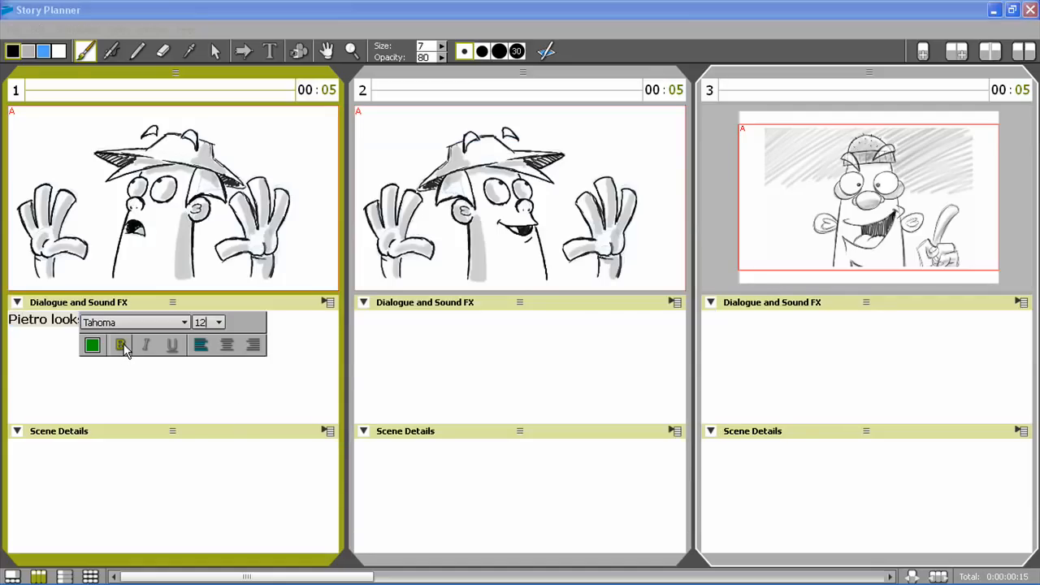
{"action": "left_click", "coordinate": [155, 387]}
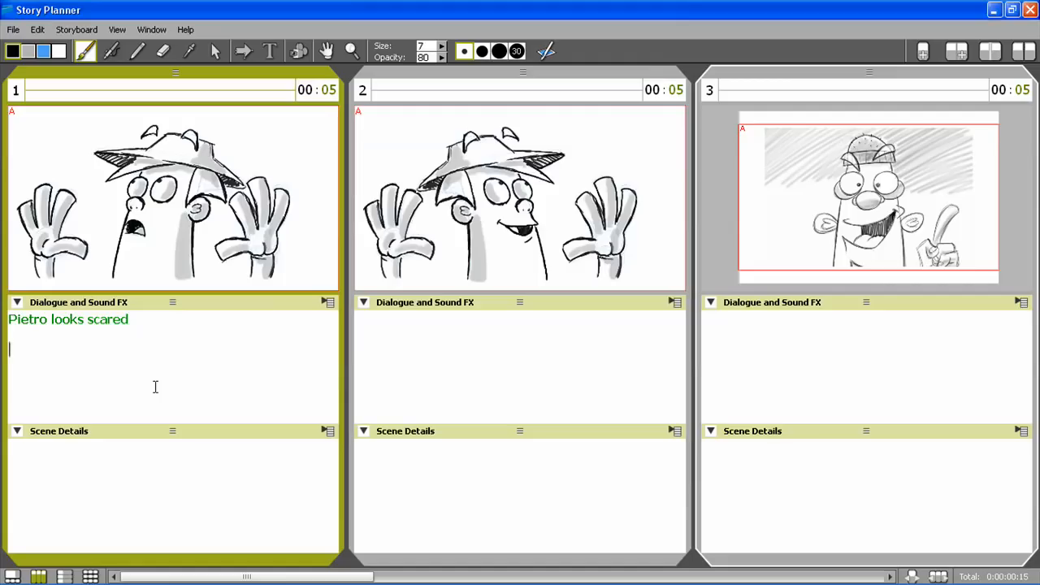
Switch to FAE-05.doc in Word, bring Pietro's scene 1.2/4 dialogue into scene 1's caption, and add the missing space before "are"
{"action": "mouse_move", "coordinate": [191, 583]}
{"action": "left_click", "coordinate": [162, 575]}
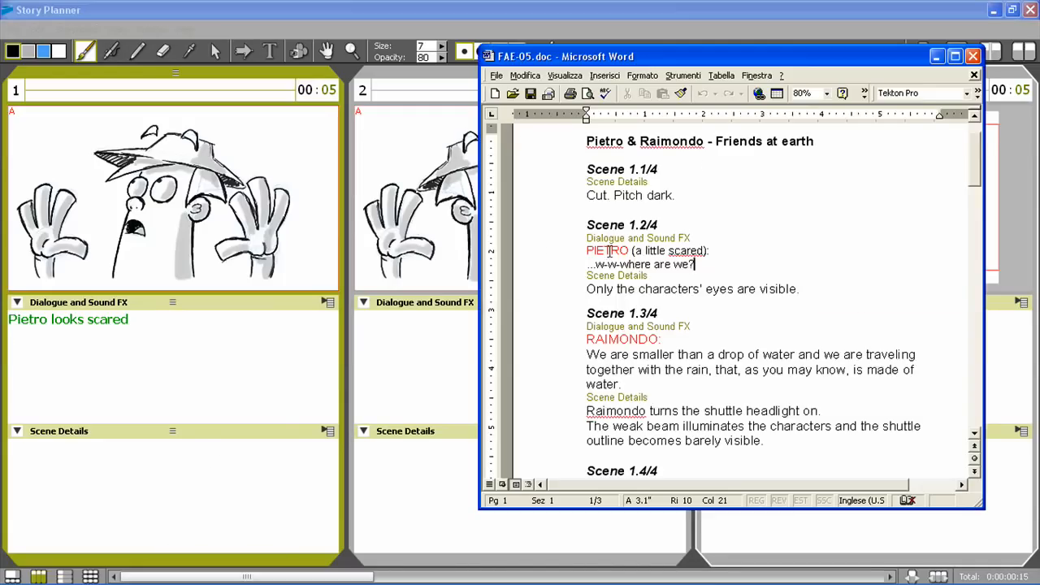
{"action": "left_click_drag", "start_coordinate": [585, 251], "coordinate": [204, 382]}
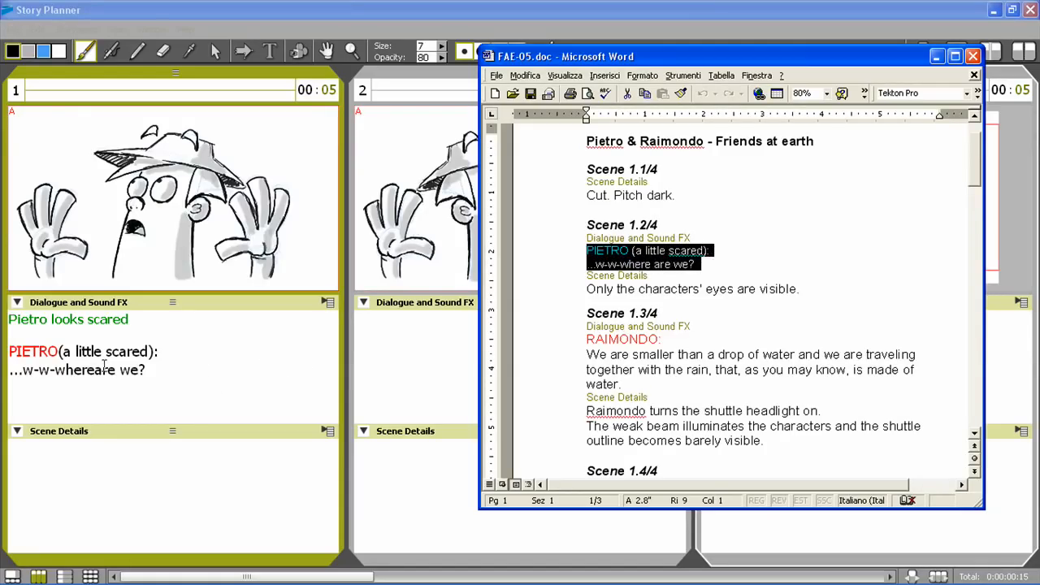
{"action": "left_click", "coordinate": [95, 370]}
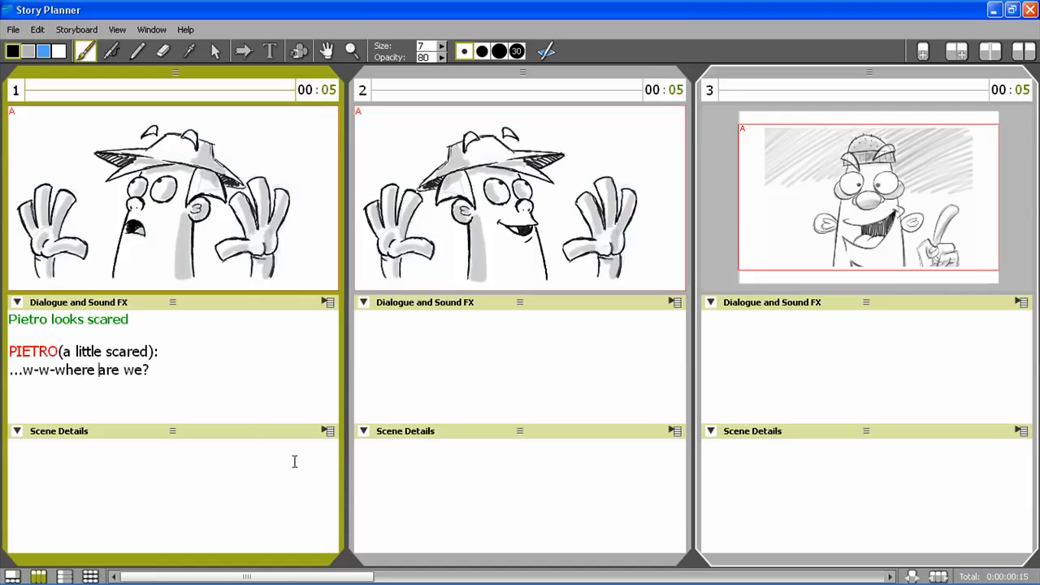
Add a sketch note to scene 1, outline an open mouth in it, and shade its inside with the size 15 brush
{"action": "left_click", "coordinate": [328, 432]}
{"action": "left_click", "coordinate": [382, 457]}
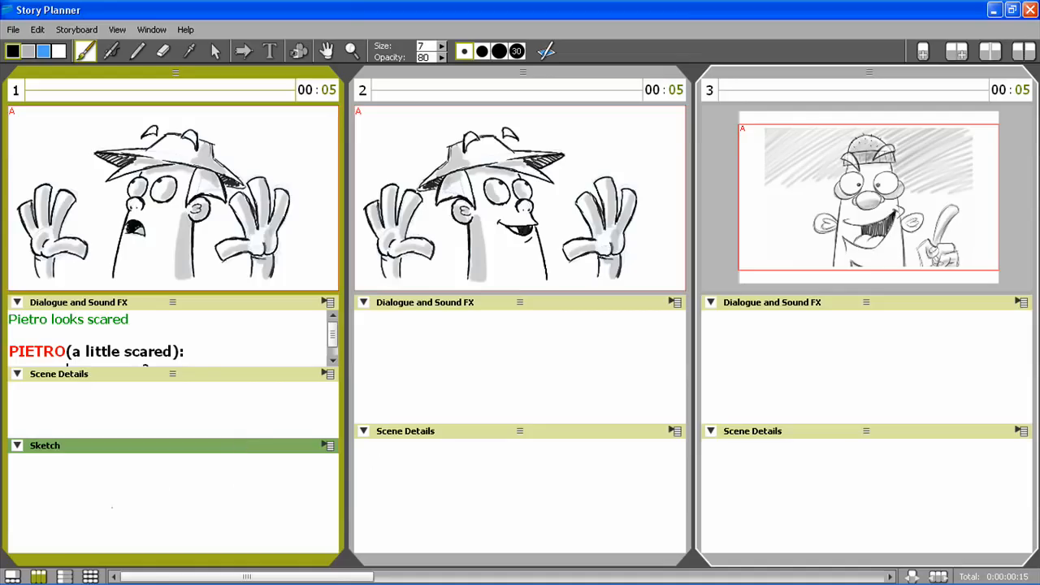
{"action": "mouse_move", "coordinate": [122, 475]}
{"action": "left_mouse_down"}
{"action": "mouse_move", "coordinate": [166, 469]}
{"action": "mouse_move", "coordinate": [201, 512]}
{"action": "left_mouse_up"}
{"action": "mouse_move", "coordinate": [89, 518]}
{"action": "left_mouse_down"}
{"action": "mouse_move", "coordinate": [130, 506]}
{"action": "mouse_move", "coordinate": [180, 512]}
{"action": "left_mouse_up"}
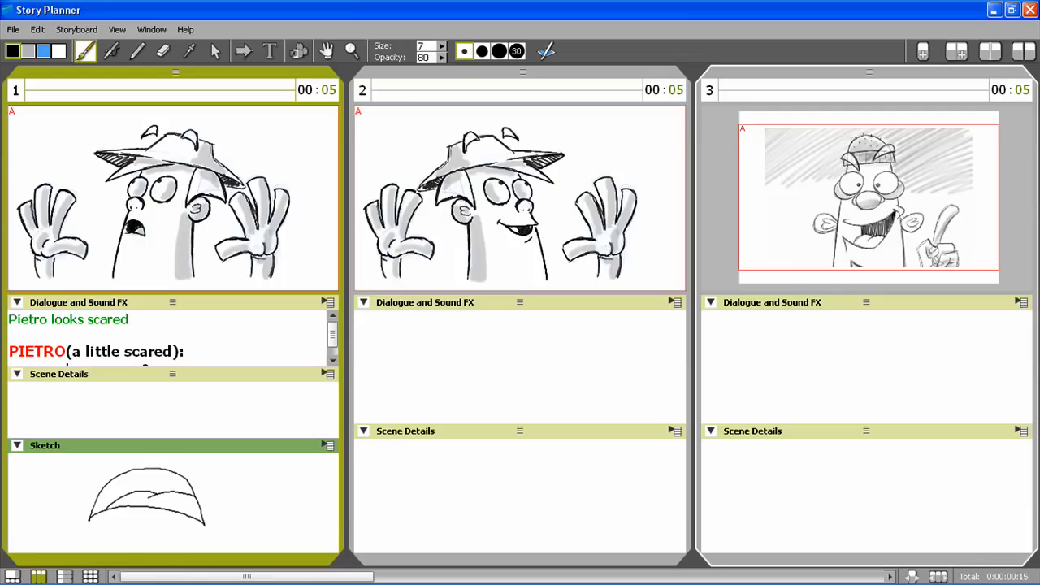
{"action": "left_click", "coordinate": [480, 50]}
{"action": "mouse_move", "coordinate": [95, 506]}
{"action": "left_mouse_down"}
{"action": "mouse_move", "coordinate": [119, 480]}
{"action": "mouse_move", "coordinate": [179, 488]}
{"action": "mouse_move", "coordinate": [138, 472]}
{"action": "mouse_move", "coordinate": [148, 500]}
{"action": "mouse_move", "coordinate": [127, 495]}
{"action": "mouse_move", "coordinate": [203, 514]}
{"action": "left_mouse_up"}
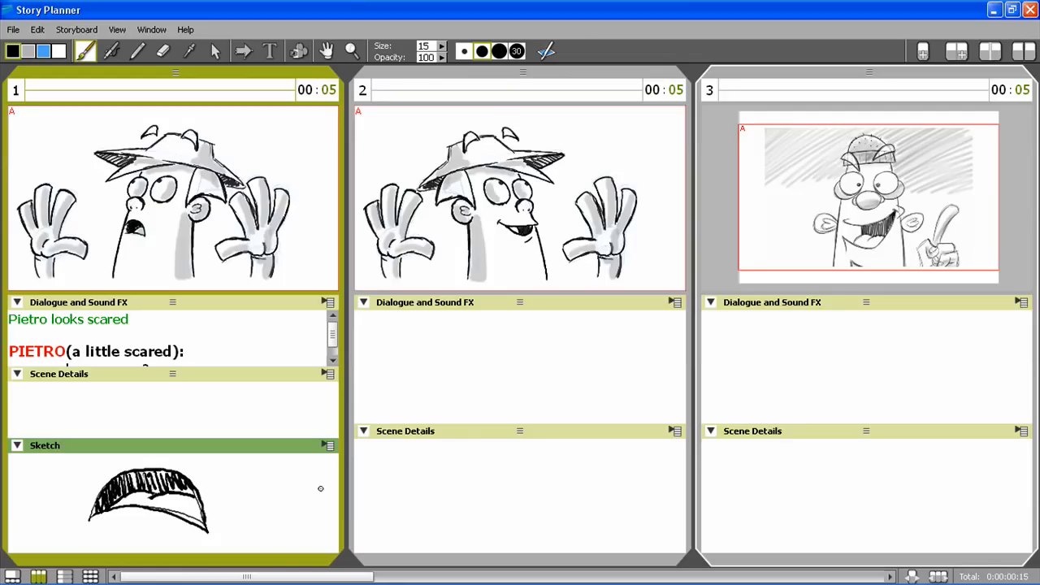
Load the FAE-05_SP1.tsb storyboard without saving the changes to the current one
{"action": "left_click", "coordinate": [13, 30]}
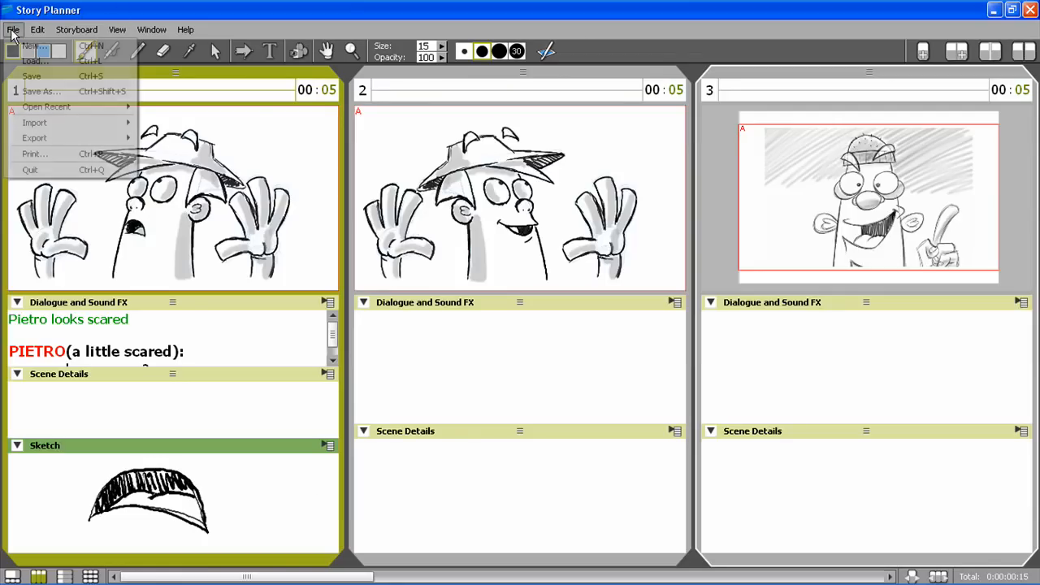
{"action": "left_click", "coordinate": [43, 62]}
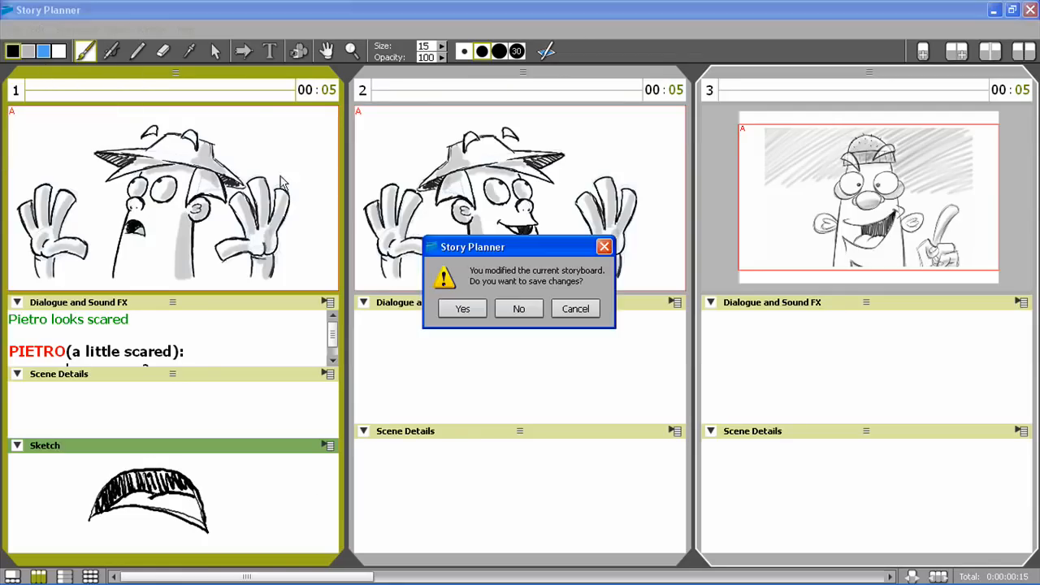
{"action": "left_click", "coordinate": [520, 309]}
{"action": "left_click", "coordinate": [122, 169]}
{"action": "left_click", "coordinate": [393, 301]}
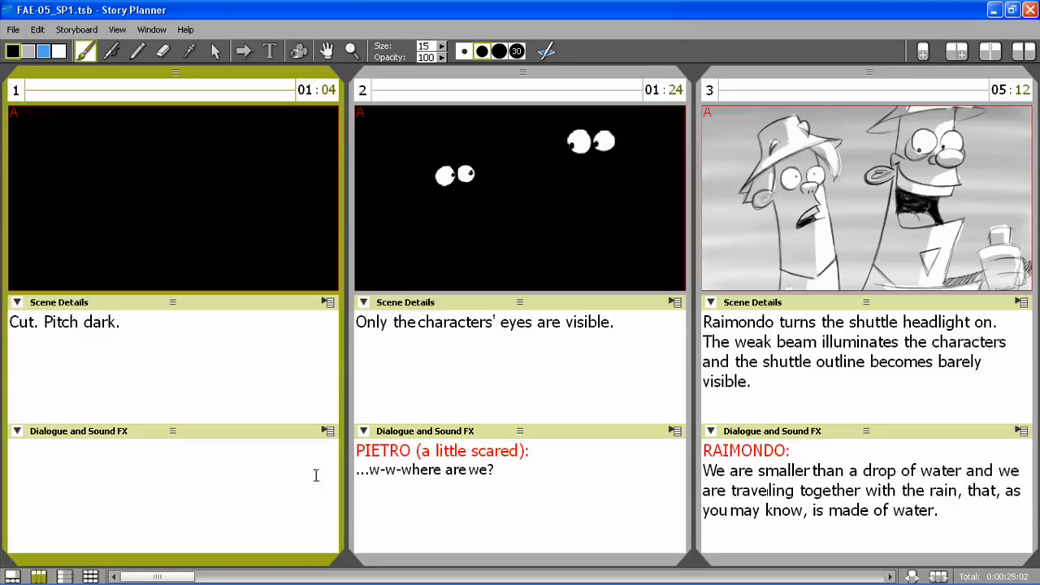
Examine the storyboard in the column and row layouts, then view scenes 2 to 6 one by one in the single-panel layout
{"action": "left_click_drag", "start_coordinate": [189, 577], "coordinate": [158, 579]}
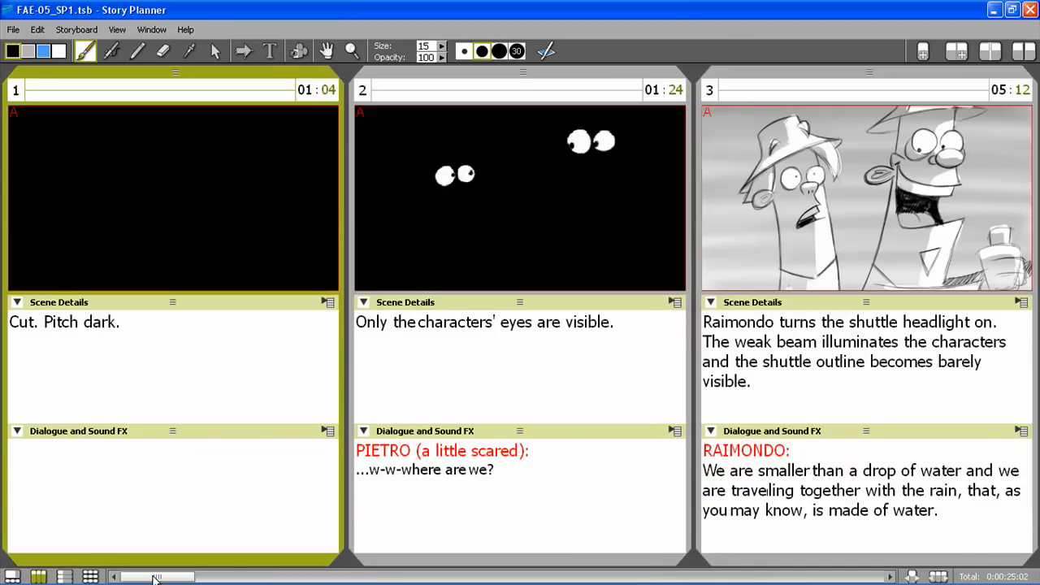
{"action": "left_click", "coordinate": [65, 576]}
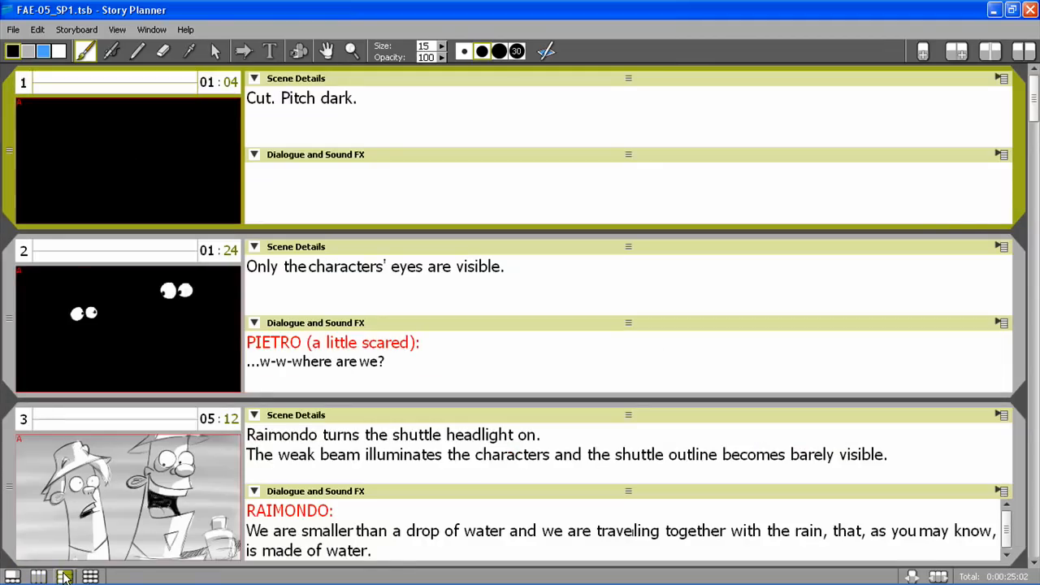
{"action": "left_click", "coordinate": [12, 576]}
{"action": "left_click", "coordinate": [185, 527]}
{"action": "left_click", "coordinate": [260, 530]}
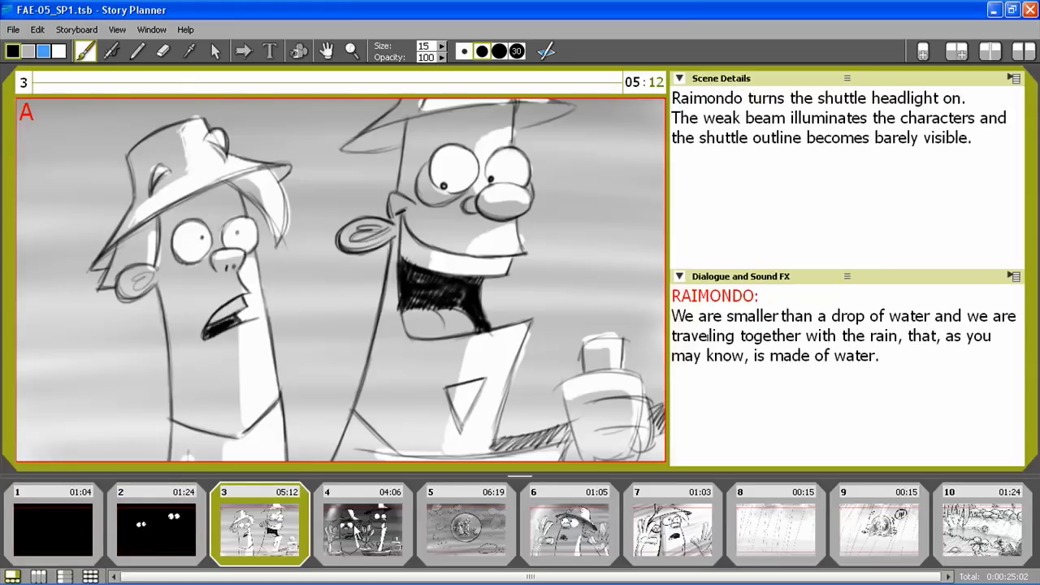
{"action": "left_click", "coordinate": [358, 530]}
{"action": "left_click", "coordinate": [470, 530]}
{"action": "left_click", "coordinate": [603, 535]}
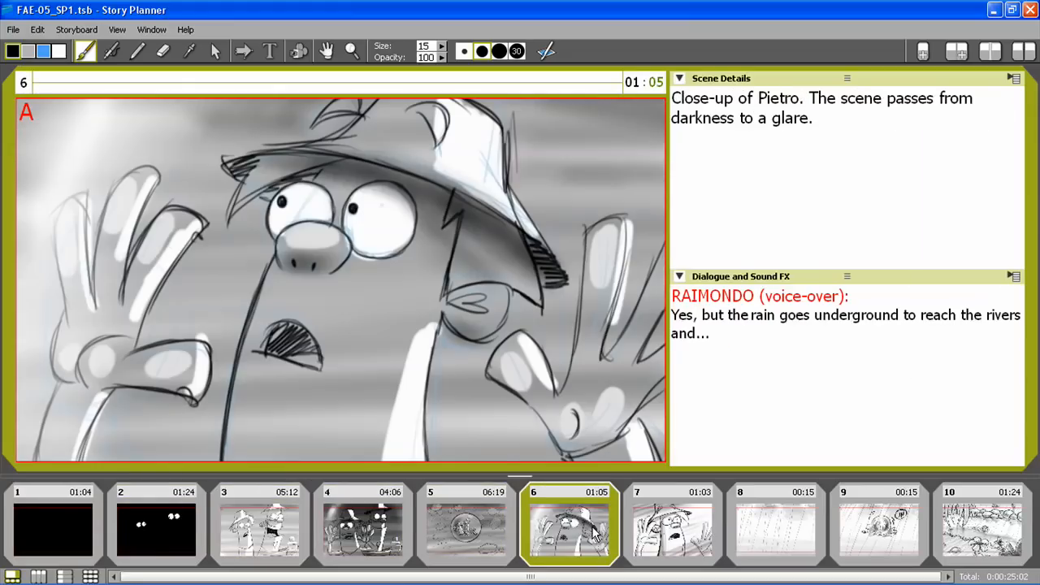
Show the storyboard as a thumbnail overview and set it to 6 panels per row
{"action": "left_click", "coordinate": [91, 576]}
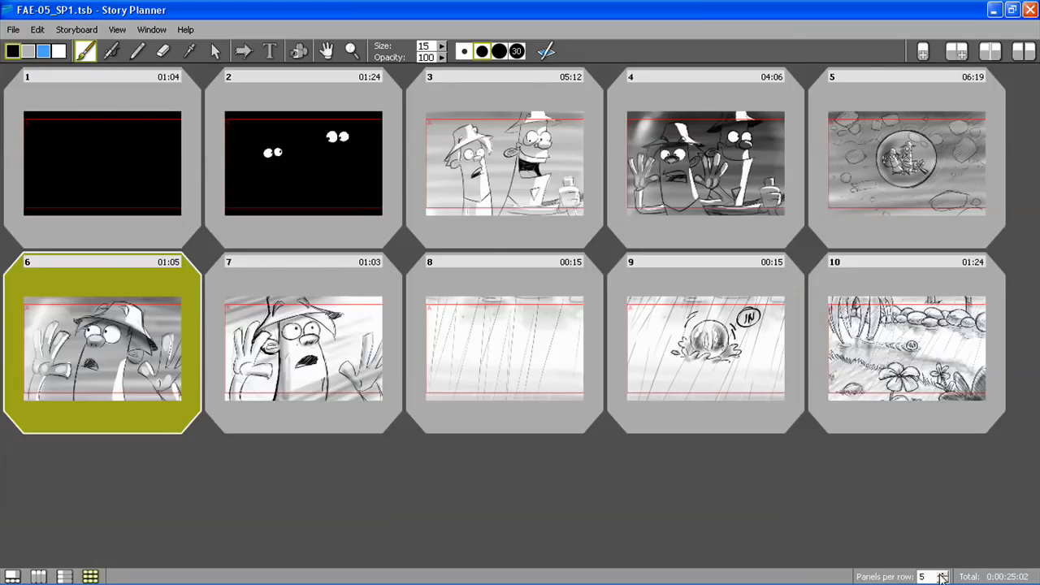
{"action": "left_click", "coordinate": [942, 574]}
{"action": "left_click", "coordinate": [943, 579]}
{"action": "left_click", "coordinate": [942, 579]}
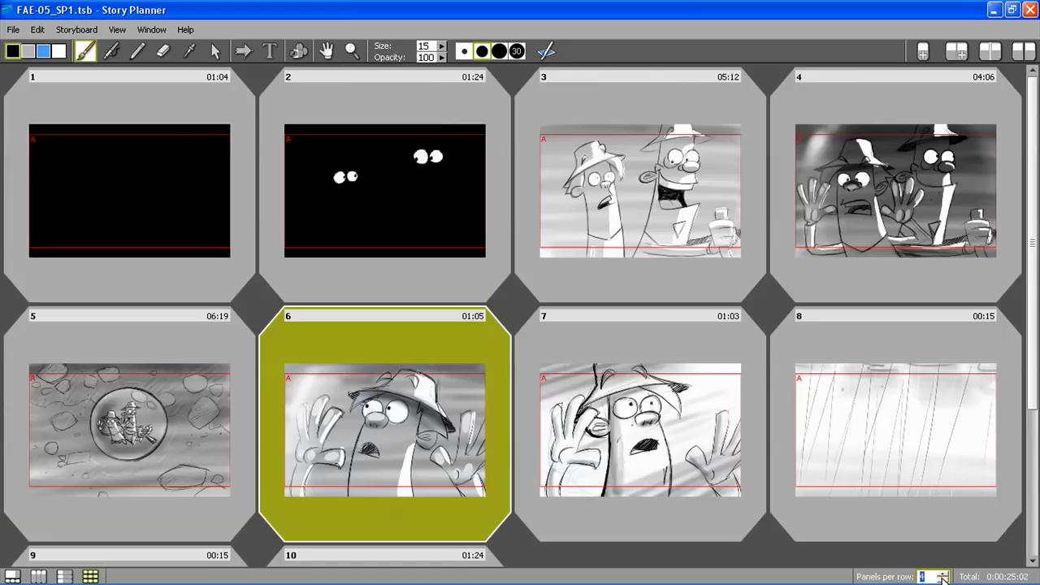
{"action": "left_click", "coordinate": [942, 573]}
{"action": "left_click", "coordinate": [942, 573]}
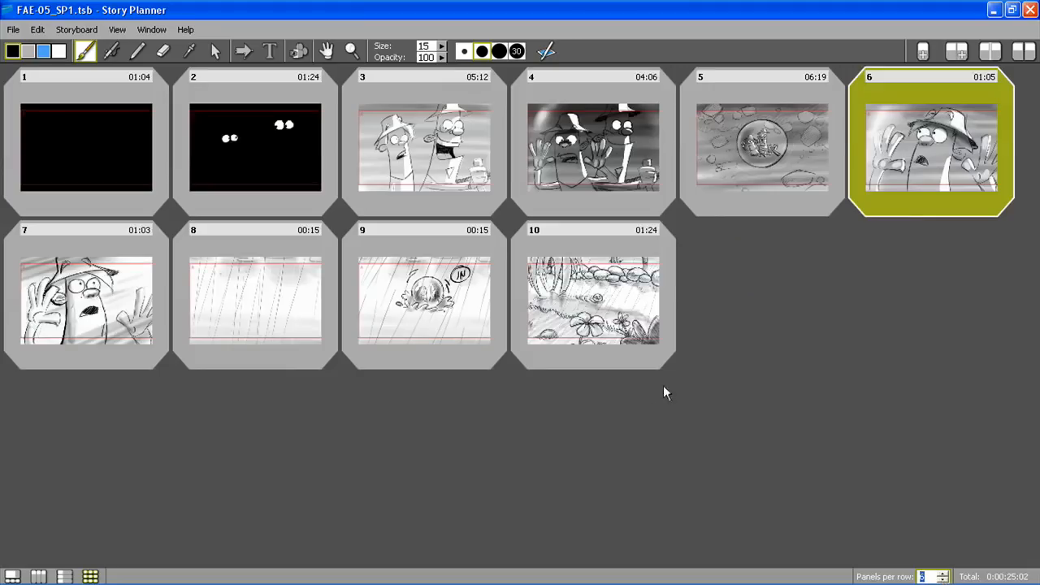
{"action": "left_click", "coordinate": [770, 420]}
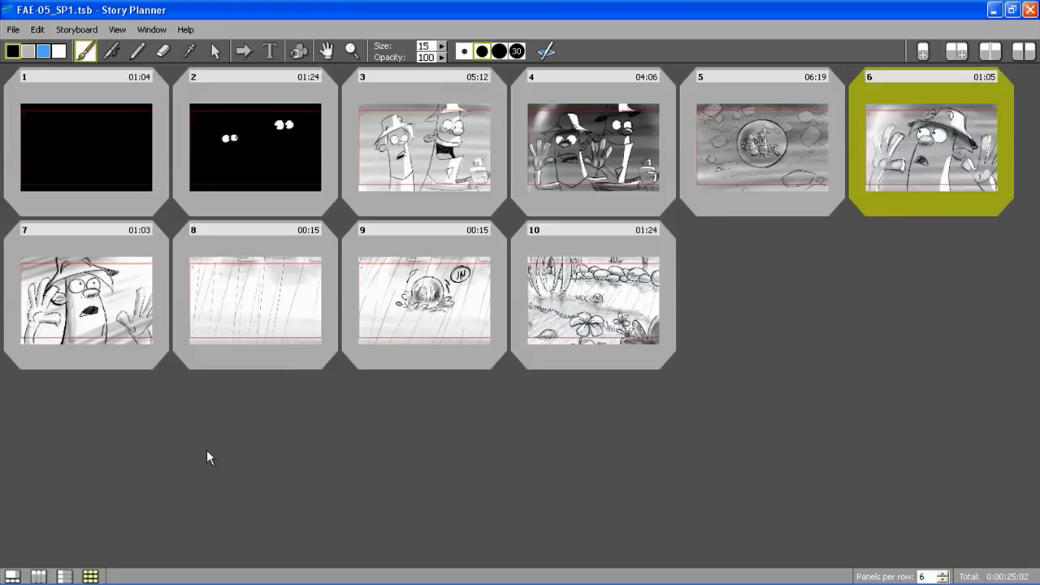
Open scene 7 in the single-panel layout and draw an arrow in its sketch pointing down toward the character's face
{"action": "left_click", "coordinate": [38, 576]}
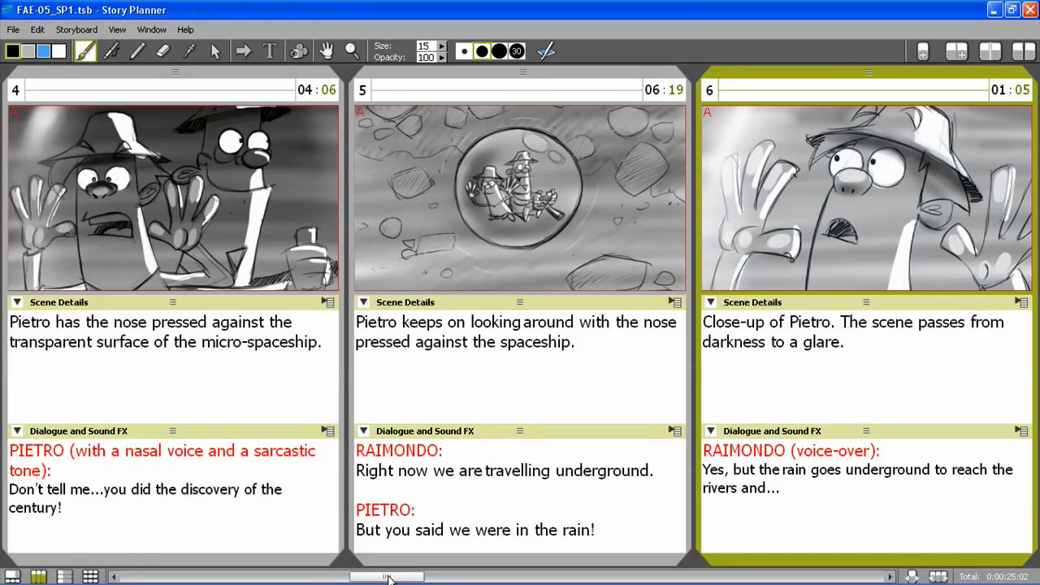
{"action": "left_click_drag", "start_coordinate": [389, 578], "coordinate": [528, 578]}
{"action": "left_click", "coordinate": [496, 70]}
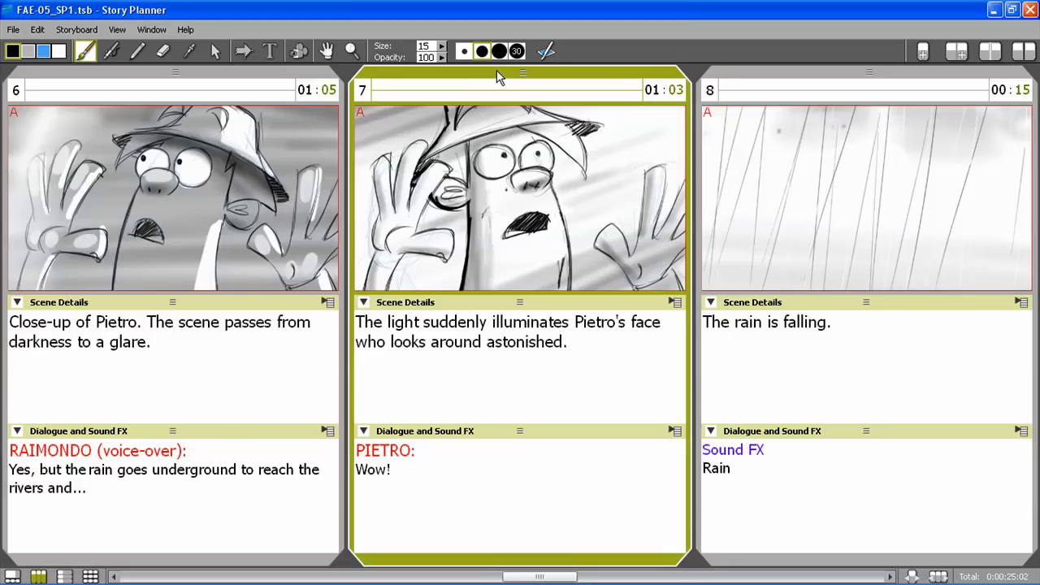
{"action": "left_click", "coordinate": [244, 52]}
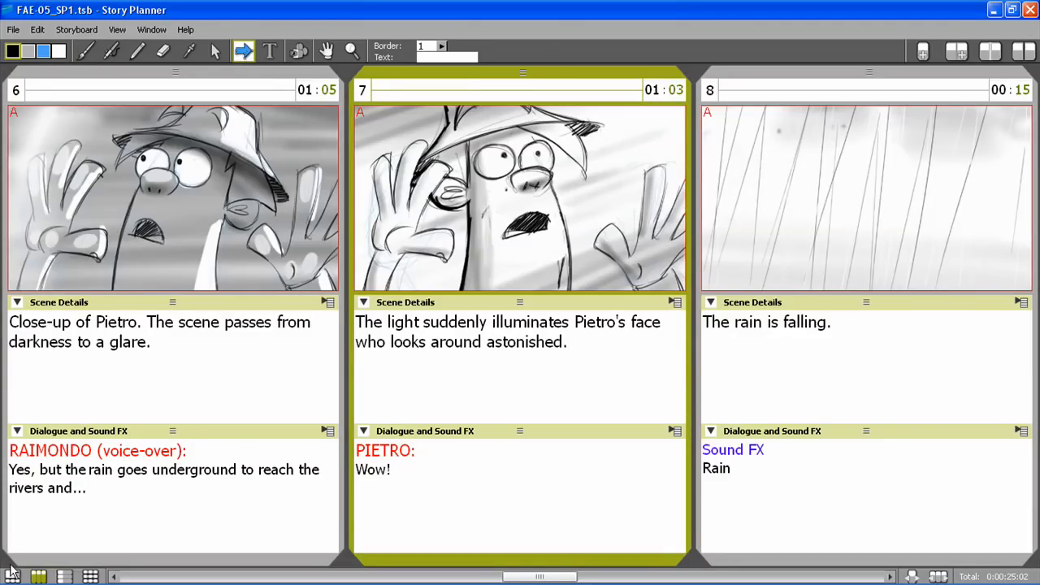
{"action": "left_click", "coordinate": [13, 576]}
{"action": "left_click_drag", "start_coordinate": [624, 138], "coordinate": [476, 246]}
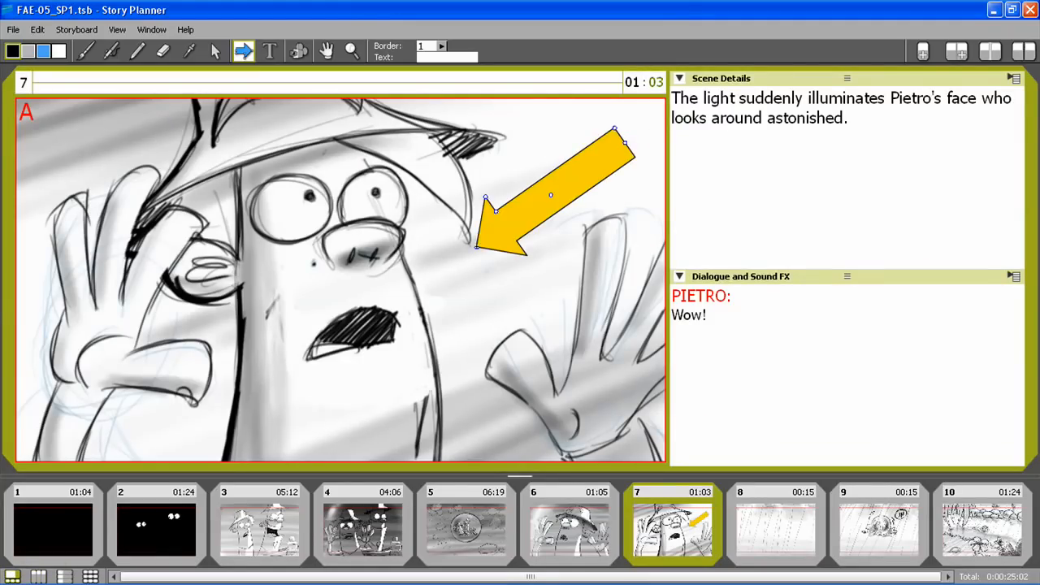
Widen the head and tail of scene 7's arrow, move it slightly lower, and label it "Light"
{"action": "left_click_drag", "start_coordinate": [485, 197], "coordinate": [485, 166]}
{"action": "left_click_drag", "start_coordinate": [615, 128], "coordinate": [609, 93]}
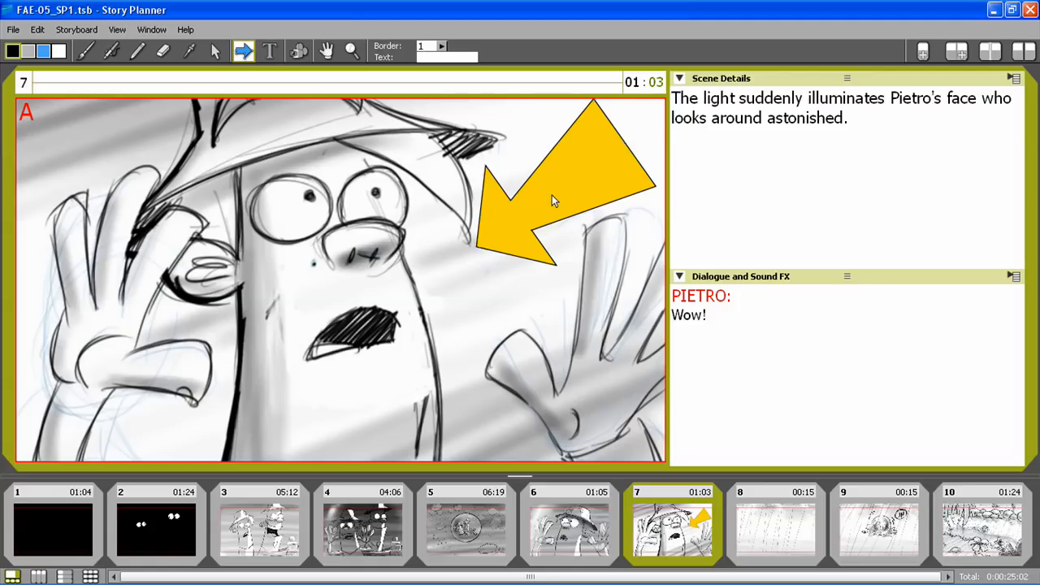
{"action": "mouse_move", "coordinate": [573, 194]}
{"action": "left_mouse_down"}
{"action": "mouse_move", "coordinate": [572, 222]}
{"action": "mouse_move", "coordinate": [569, 210]}
{"action": "mouse_move", "coordinate": [616, 264]}
{"action": "mouse_move", "coordinate": [564, 194]}
{"action": "mouse_move", "coordinate": [568, 204]}
{"action": "left_mouse_up"}
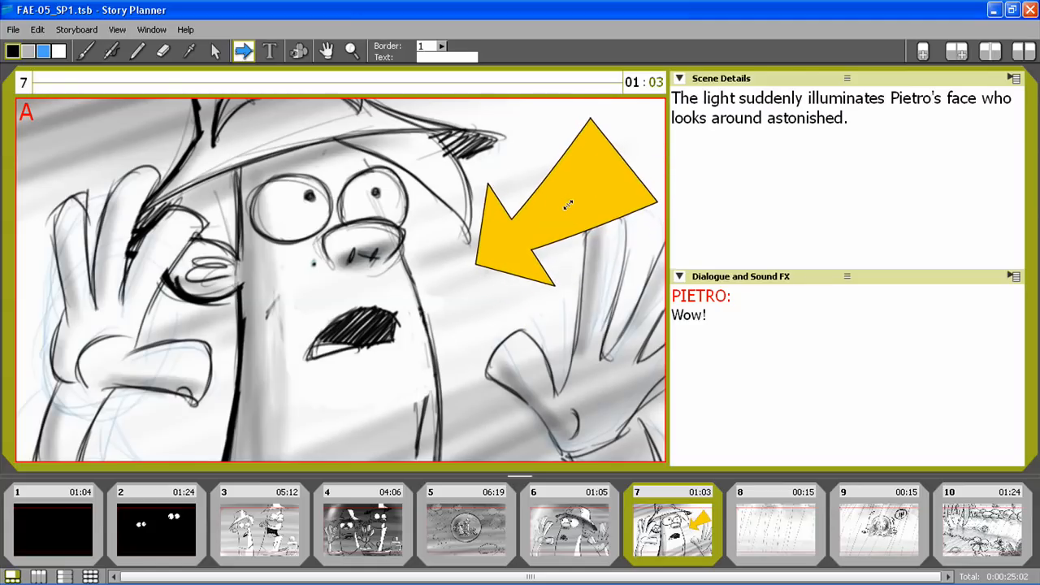
{"action": "left_click", "coordinate": [429, 57]}
{"action": "type", "text": "Light"}
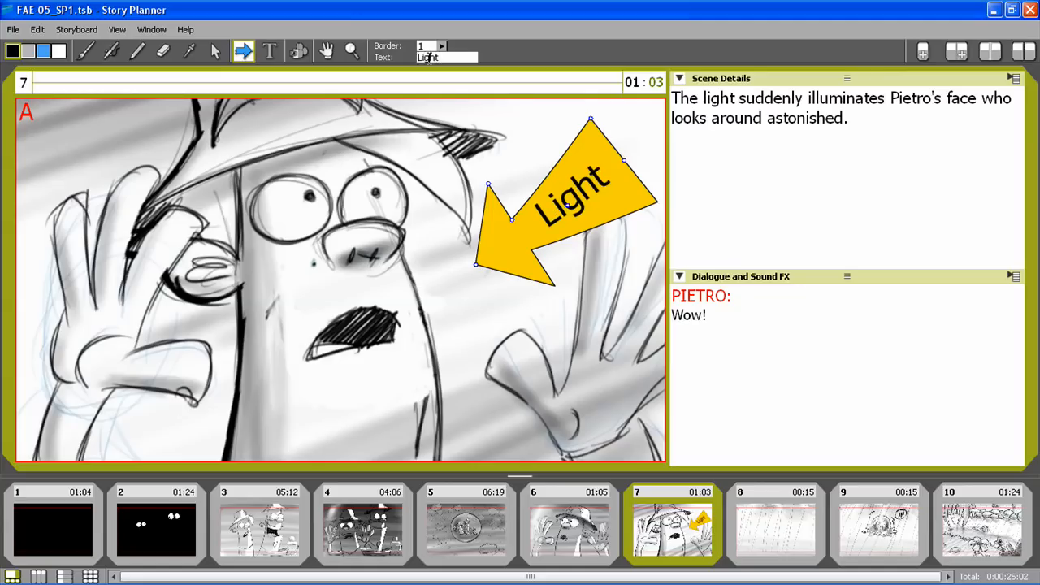
Add a camera move to scene 9 that zooms in to an end box framing the floating spaceship
{"action": "left_click", "coordinate": [771, 537]}
{"action": "left_click", "coordinate": [895, 533]}
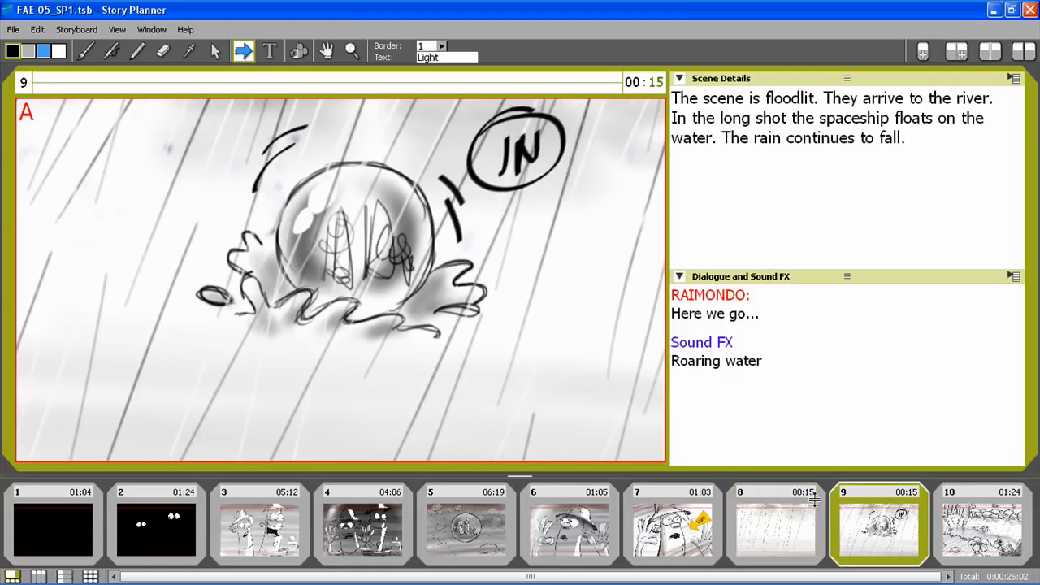
{"action": "left_click", "coordinate": [299, 51]}
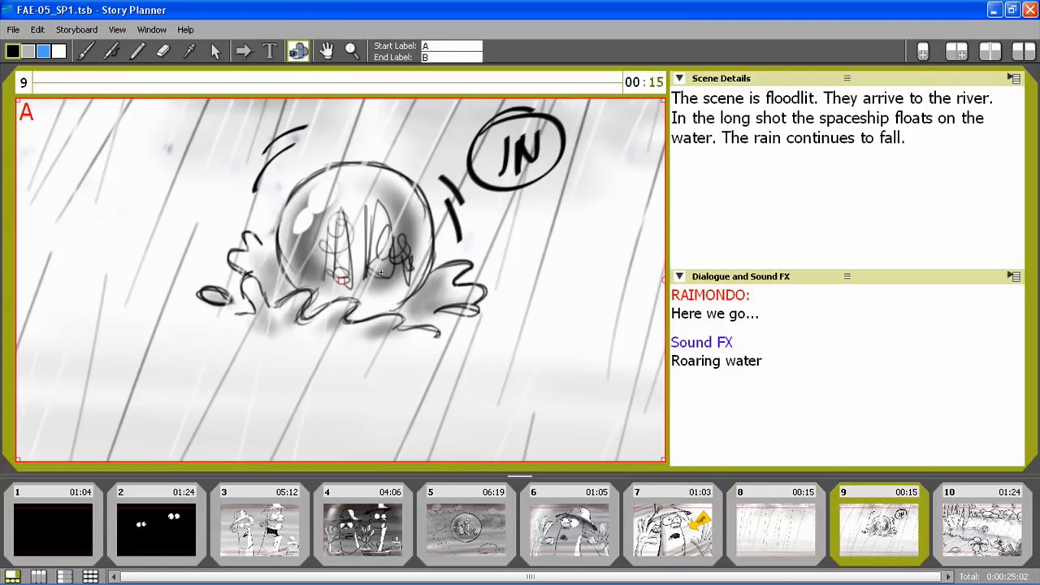
{"action": "mouse_move", "coordinate": [201, 149]}
{"action": "left_mouse_down"}
{"action": "mouse_move", "coordinate": [539, 285]}
{"action": "mouse_move", "coordinate": [451, 332]}
{"action": "left_mouse_up"}
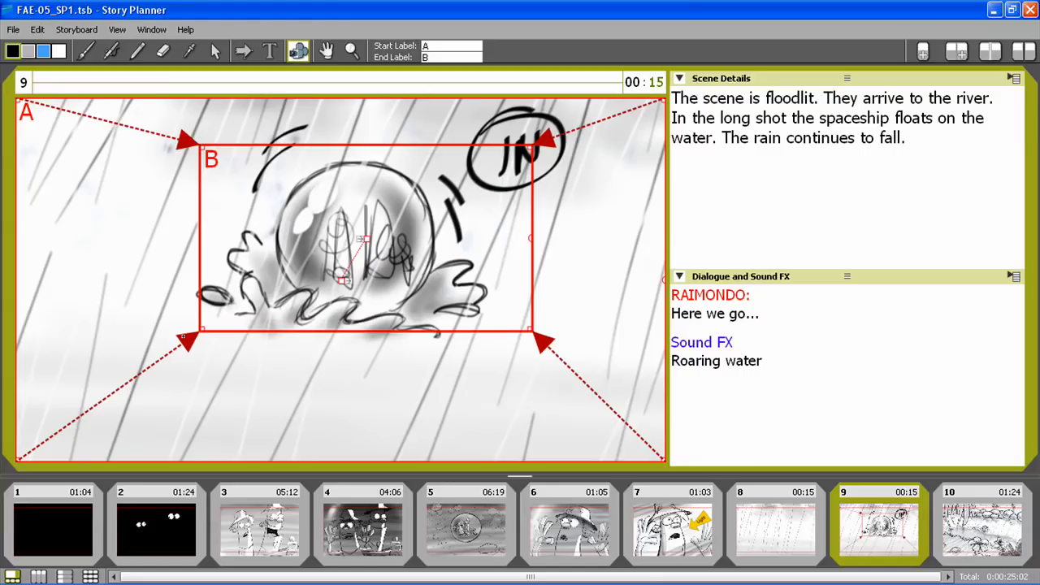
Reverse scene 9's camera animation, then nudge the small start box and rotate it counterclockwise
{"action": "left_click", "coordinate": [38, 30]}
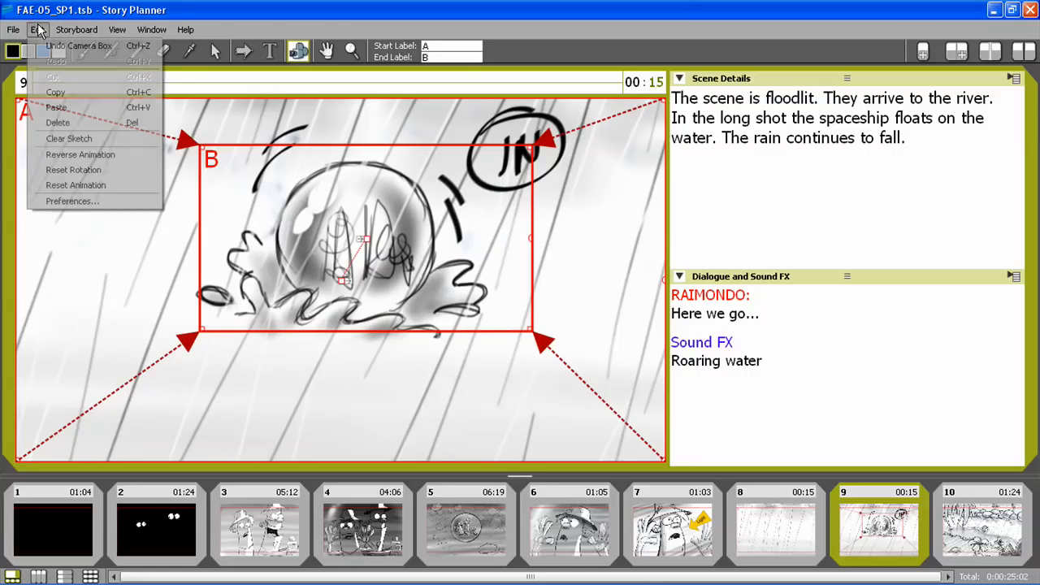
{"action": "left_click", "coordinate": [78, 155]}
{"action": "left_click_drag", "start_coordinate": [367, 240], "coordinate": [363, 239]}
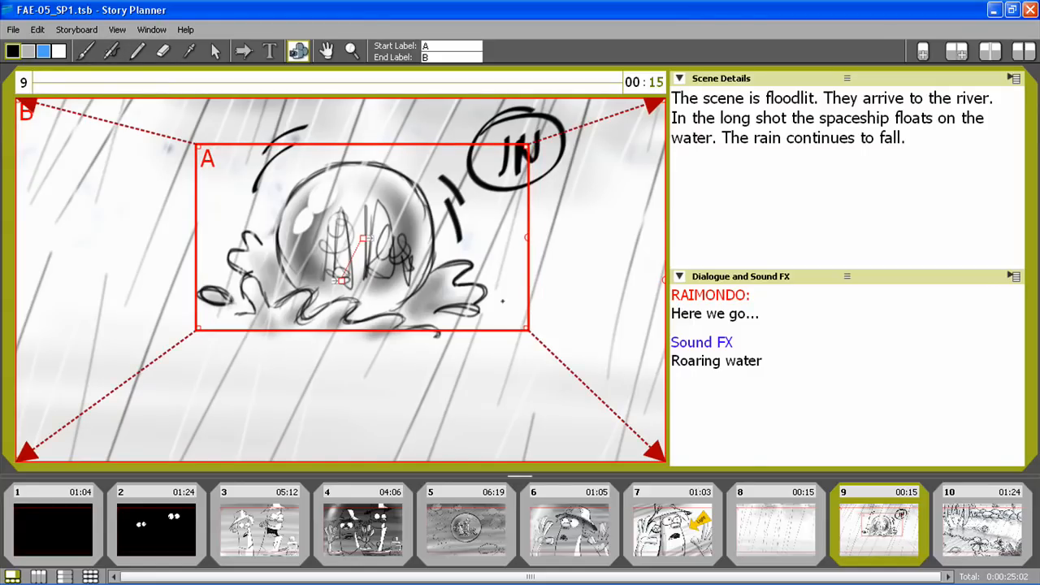
{"action": "left_click_drag", "start_coordinate": [528, 239], "coordinate": [472, 180]}
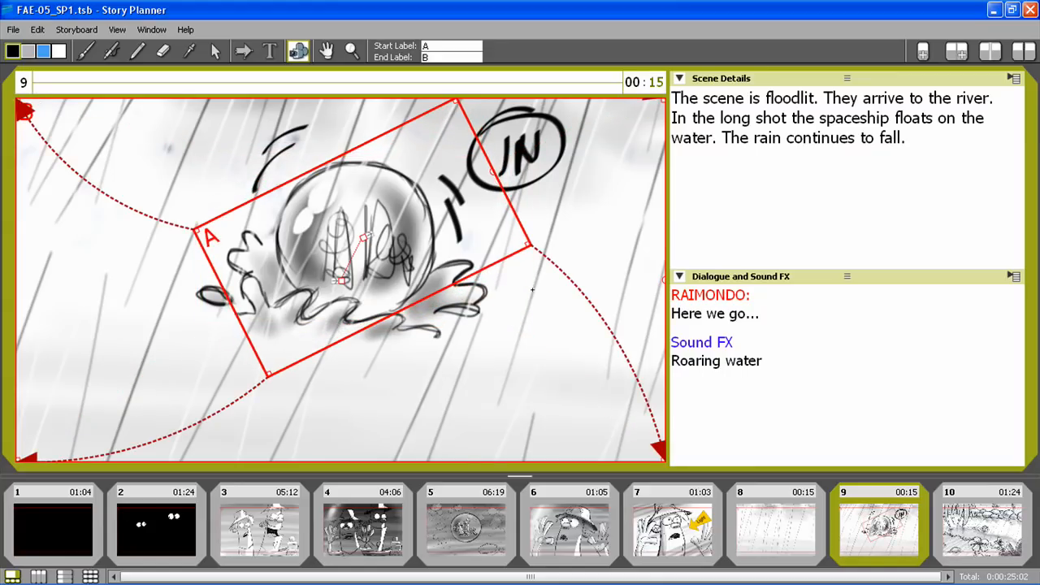
{"action": "key", "text": "1"}
{"action": "key", "text": "1"}
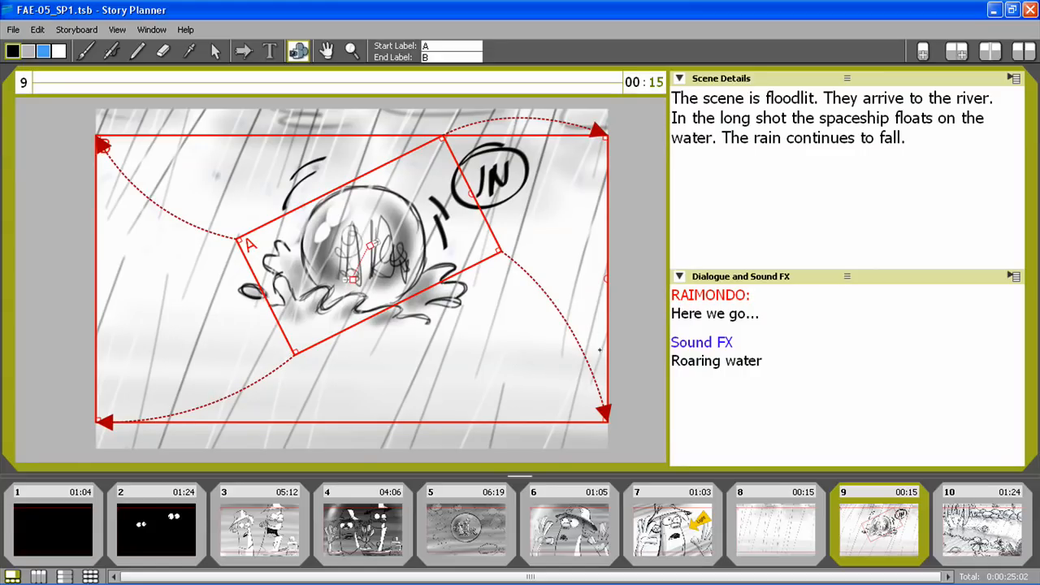
Add a camera box around the two characters in scene 5 and reverse the animation so the camera zooms out
{"action": "left_click", "coordinate": [460, 532]}
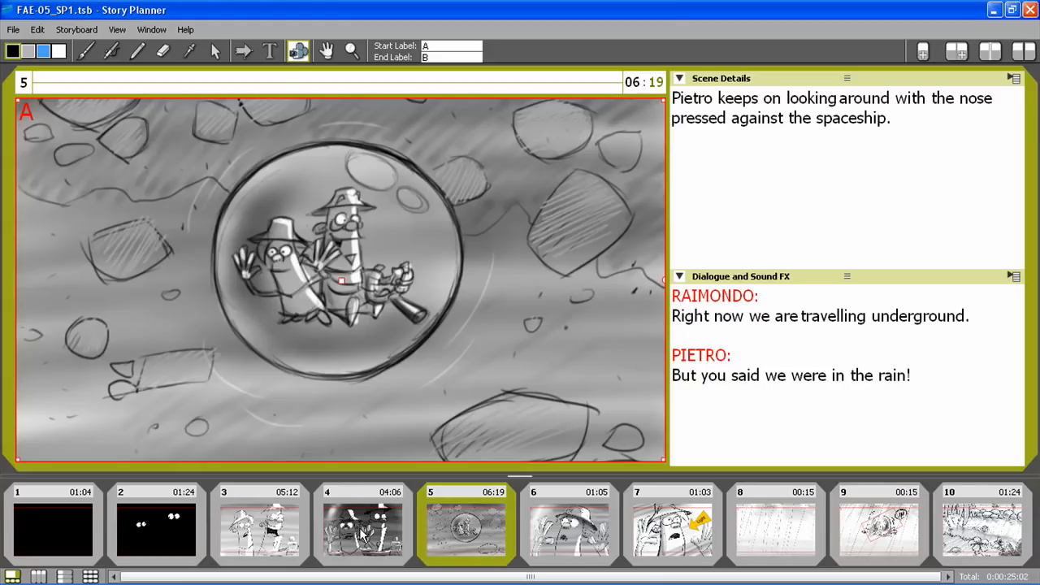
{"action": "left_click_drag", "start_coordinate": [208, 179], "coordinate": [492, 336]}
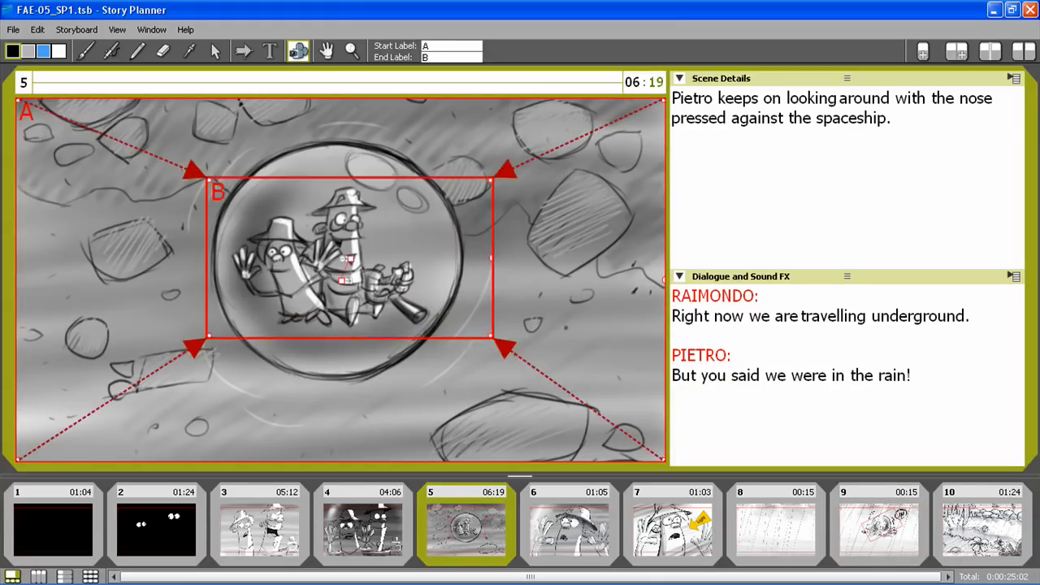
{"action": "left_click_drag", "start_coordinate": [351, 258], "coordinate": [347, 256]}
{"action": "left_click", "coordinate": [38, 30]}
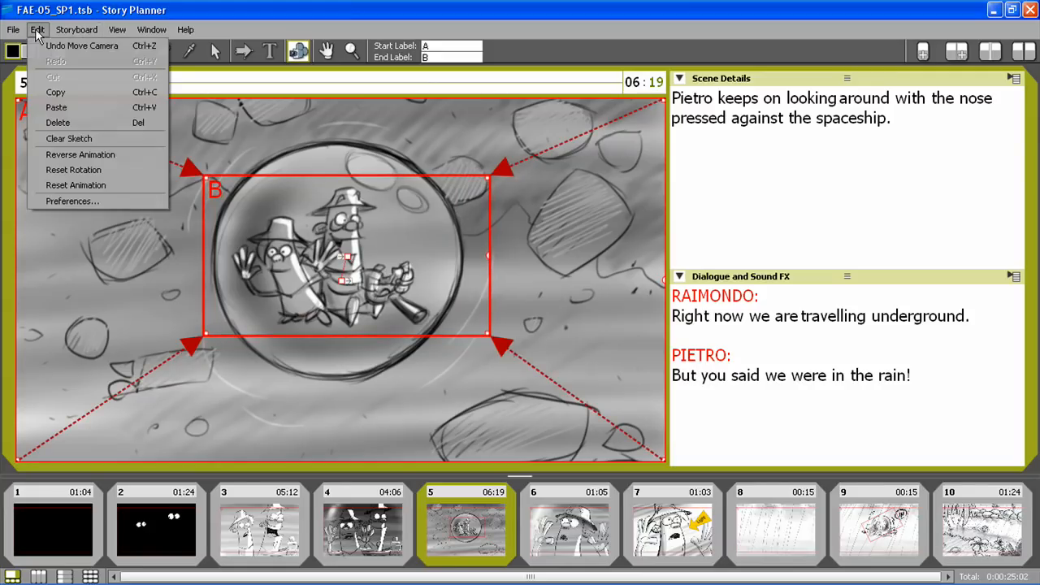
{"action": "left_click", "coordinate": [80, 155]}
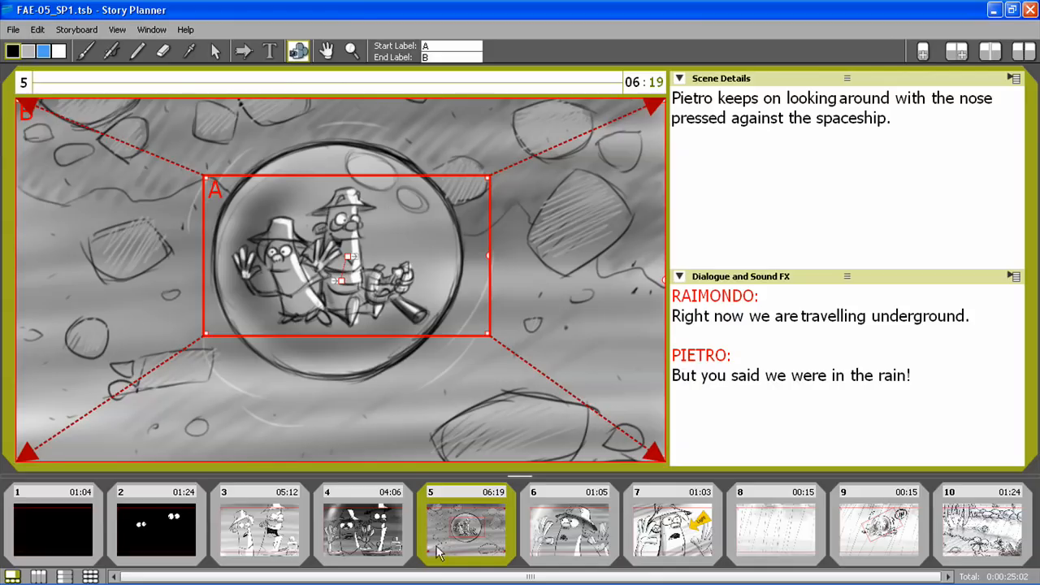
Show the storyboard as a thumbnail overview and set it to 5 panels per row
{"action": "left_click", "coordinate": [375, 526]}
{"action": "left_click", "coordinate": [467, 526]}
{"action": "left_click", "coordinate": [90, 576]}
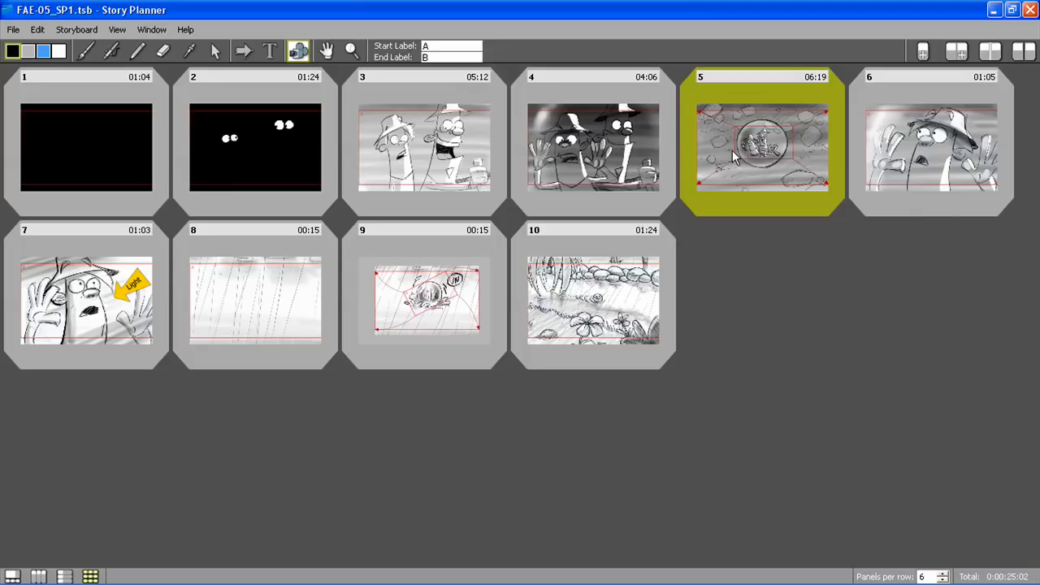
{"action": "left_click", "coordinate": [942, 573]}
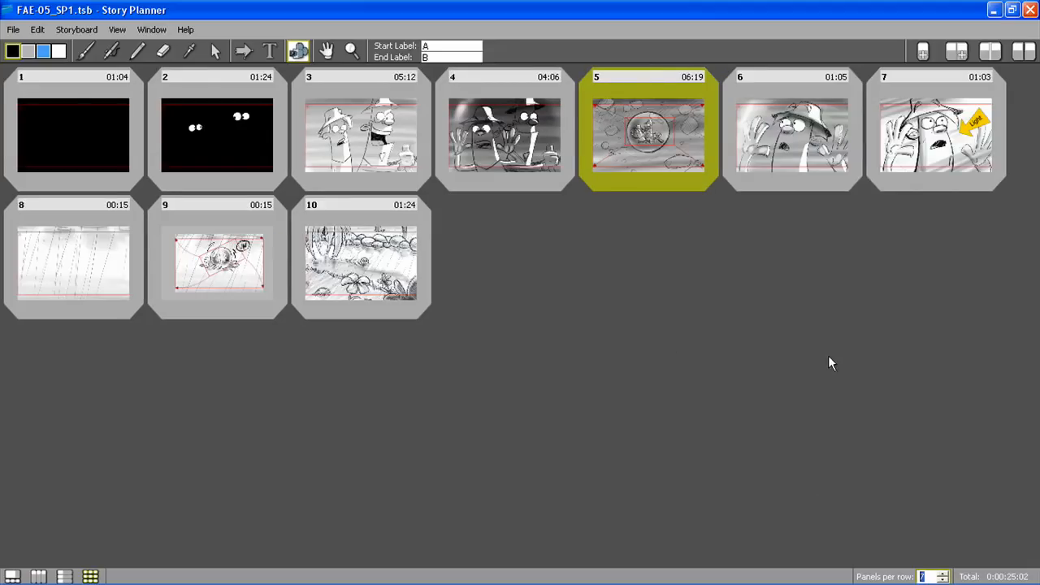
{"action": "left_click", "coordinate": [942, 579]}
{"action": "left_click", "coordinate": [943, 579]}
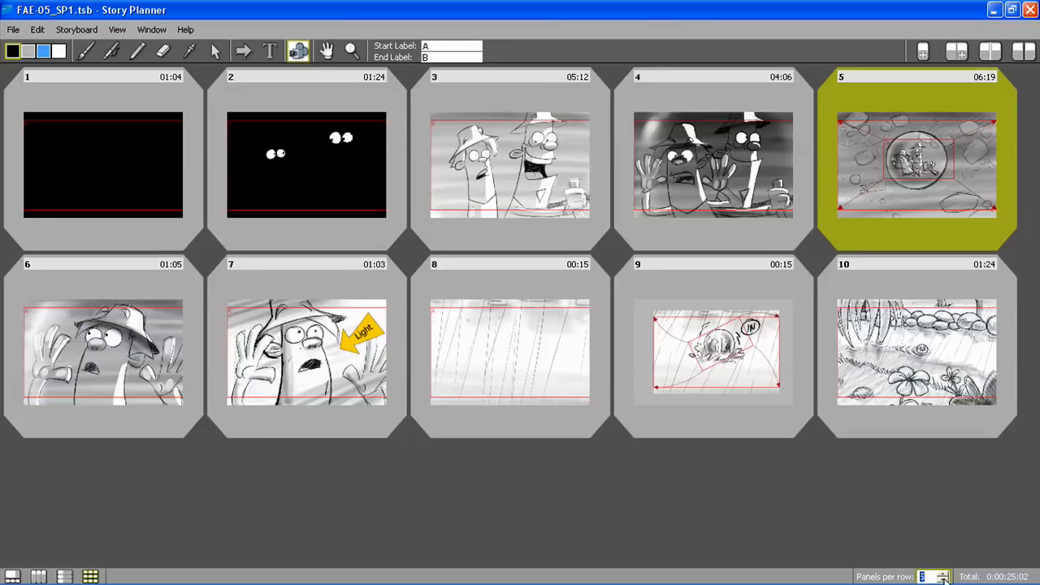
Join scenes 1 to 5 into a single scene of five panels
{"action": "left_click", "coordinate": [123, 177]}
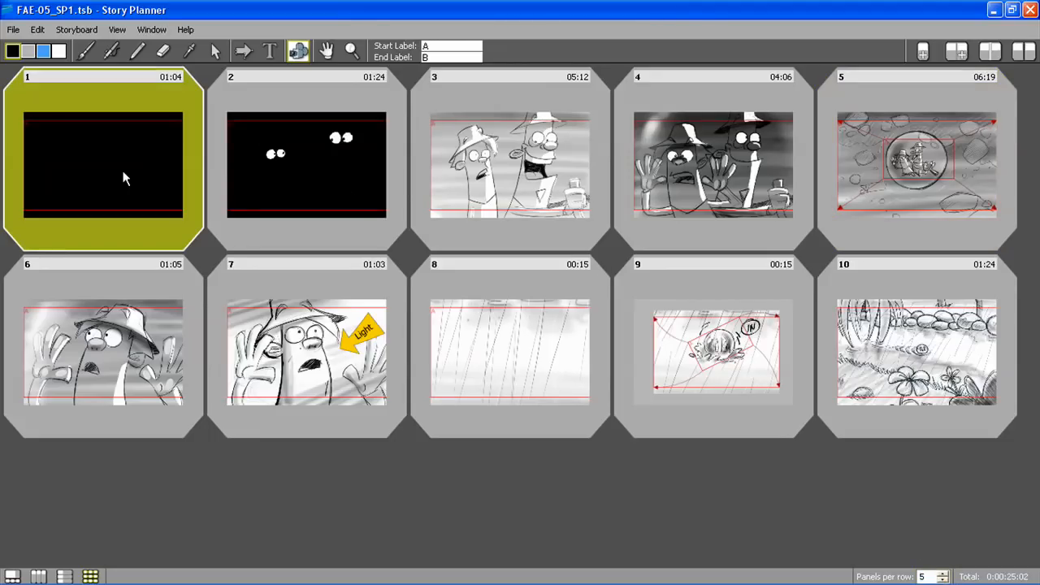
{"action": "left_click", "coordinate": [914, 158], "text": "shift"}
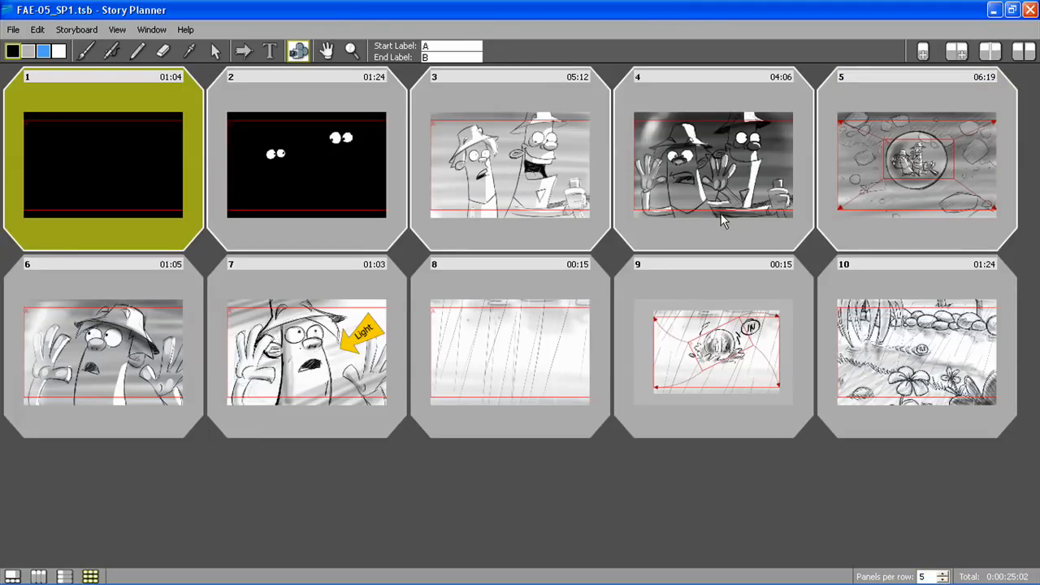
{"action": "left_click", "coordinate": [989, 52]}
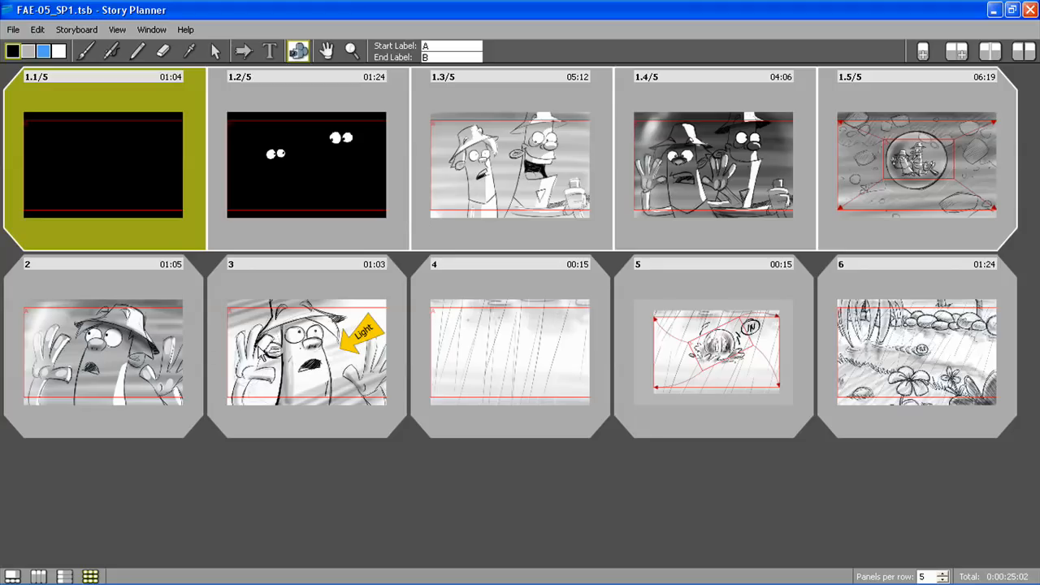
Join the first two second-row panels into one scene and the remaining three panels into another
{"action": "left_click", "coordinate": [114, 352]}
{"action": "left_click", "coordinate": [308, 351], "text": "shift"}
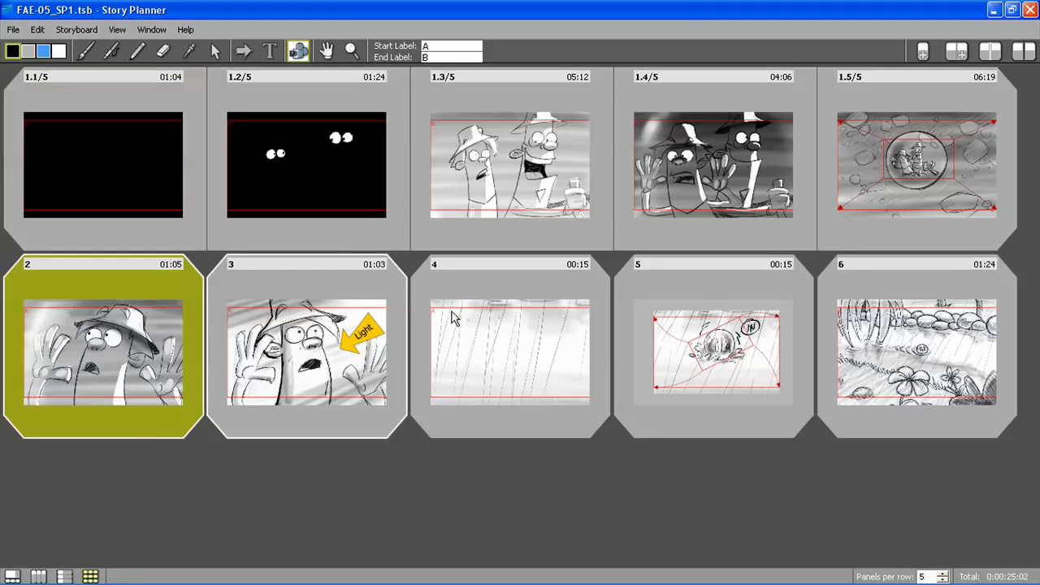
{"action": "left_click", "coordinate": [988, 52]}
{"action": "left_click", "coordinate": [576, 383]}
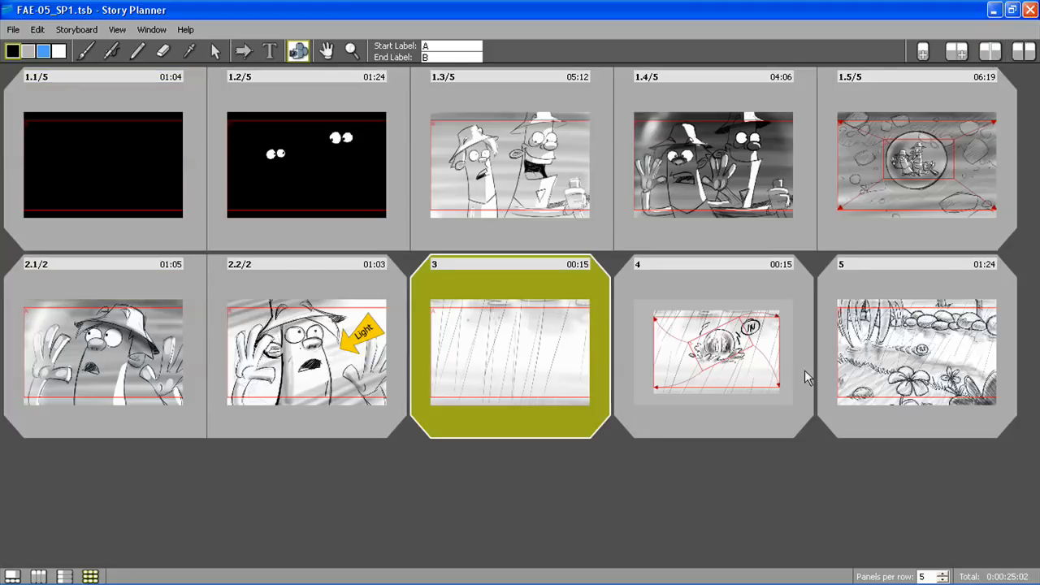
{"action": "left_click", "coordinate": [963, 58]}
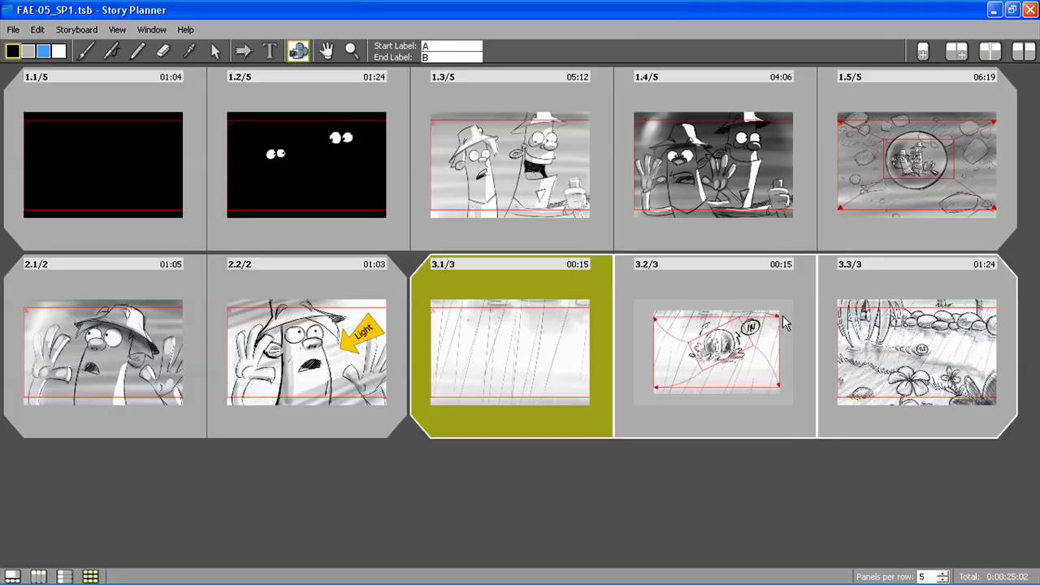
Split the last panel of scene 1 off into a scene of its own
{"action": "left_click", "coordinate": [910, 372]}
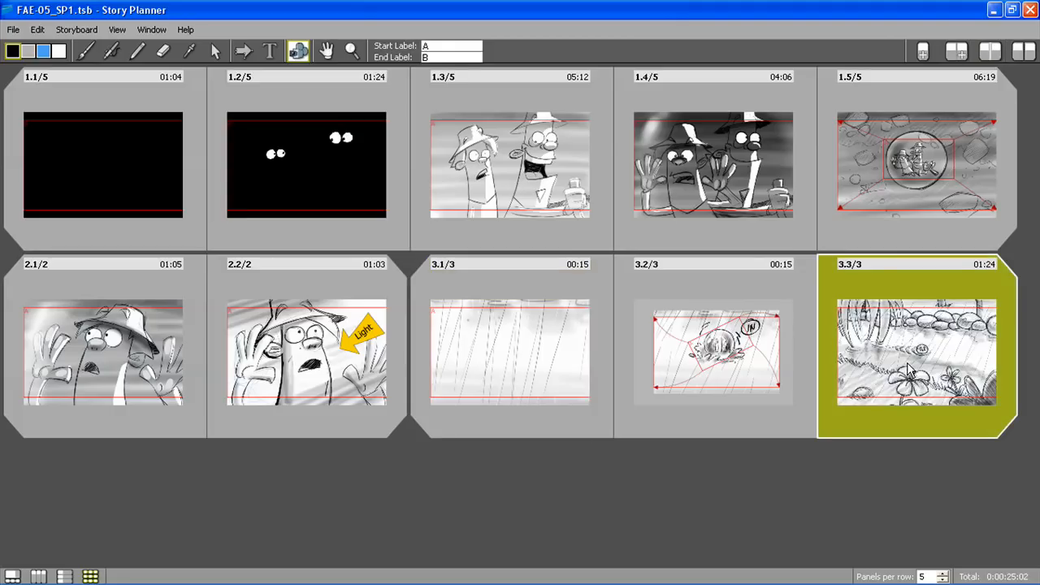
{"action": "key", "text": "Up"}
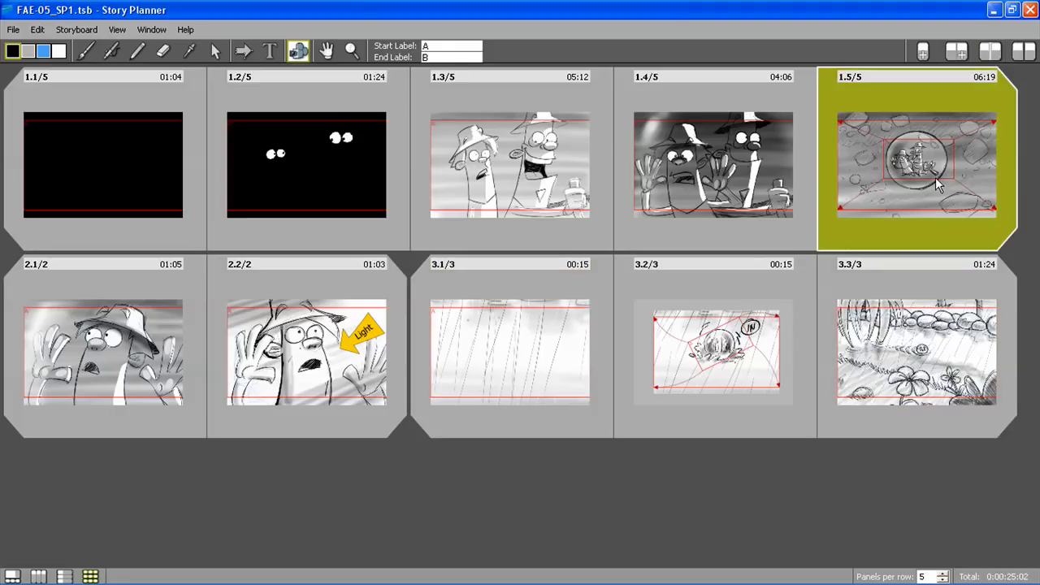
{"action": "left_click", "coordinate": [1026, 50]}
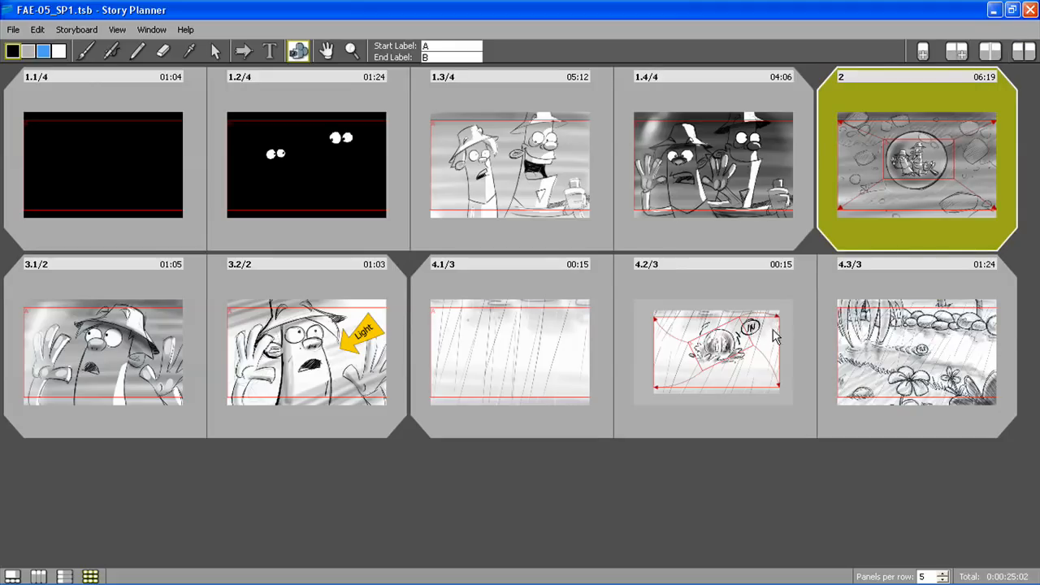
Move the separated spaceship panel behind the two-panel scene, and return it to the end of scene 1
{"action": "mouse_move", "coordinate": [927, 77]}
{"action": "left_mouse_down"}
{"action": "mouse_move", "coordinate": [804, 154]}
{"action": "mouse_move", "coordinate": [400, 299]}
{"action": "left_mouse_up"}
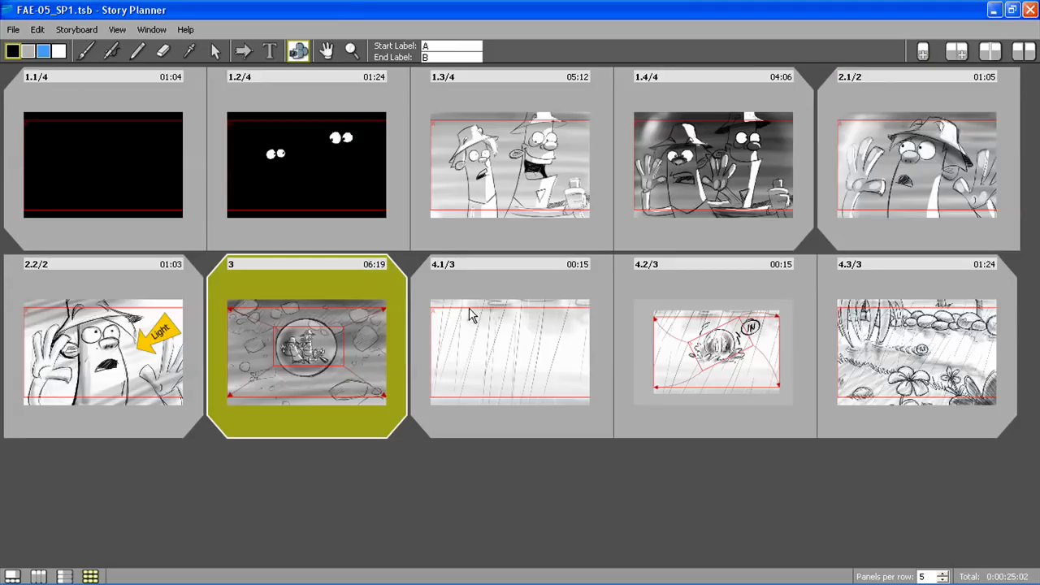
{"action": "mouse_move", "coordinate": [325, 262]}
{"action": "left_mouse_down"}
{"action": "mouse_move", "coordinate": [695, 195]}
{"action": "mouse_move", "coordinate": [802, 154]}
{"action": "left_mouse_up"}
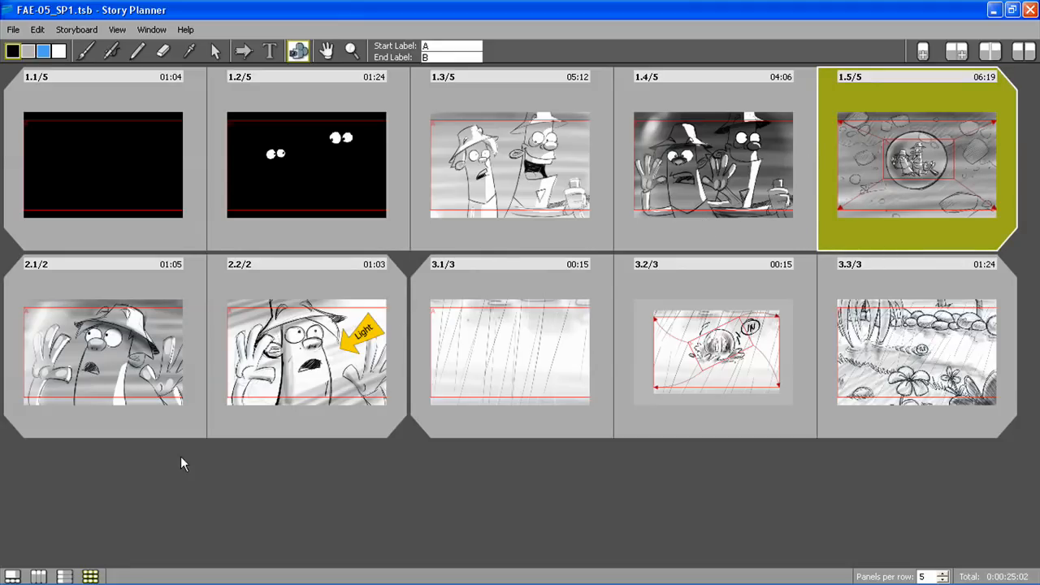
Display the panels in columns with their text, and examine the file name and scene range options for exporting sketches
{"action": "left_click", "coordinate": [38, 576]}
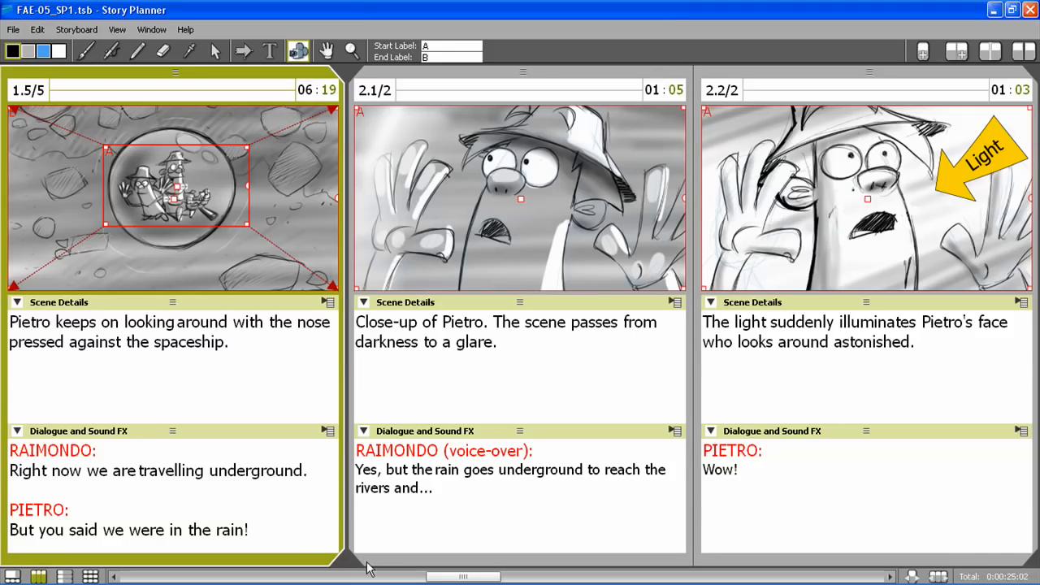
{"action": "left_click_drag", "start_coordinate": [443, 578], "coordinate": [242, 578]}
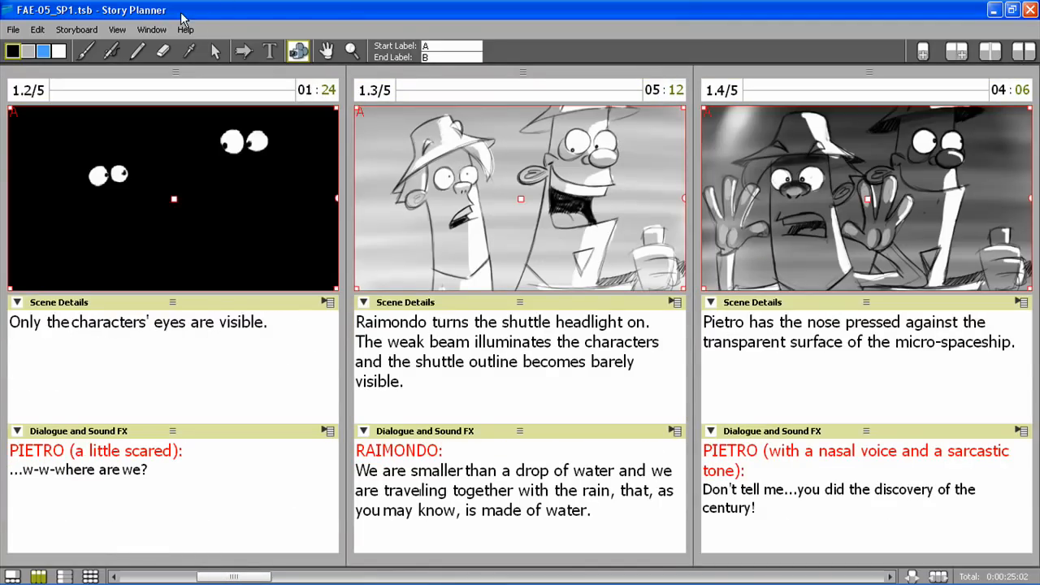
{"action": "left_click", "coordinate": [13, 30]}
{"action": "mouse_move", "coordinate": [81, 138]}
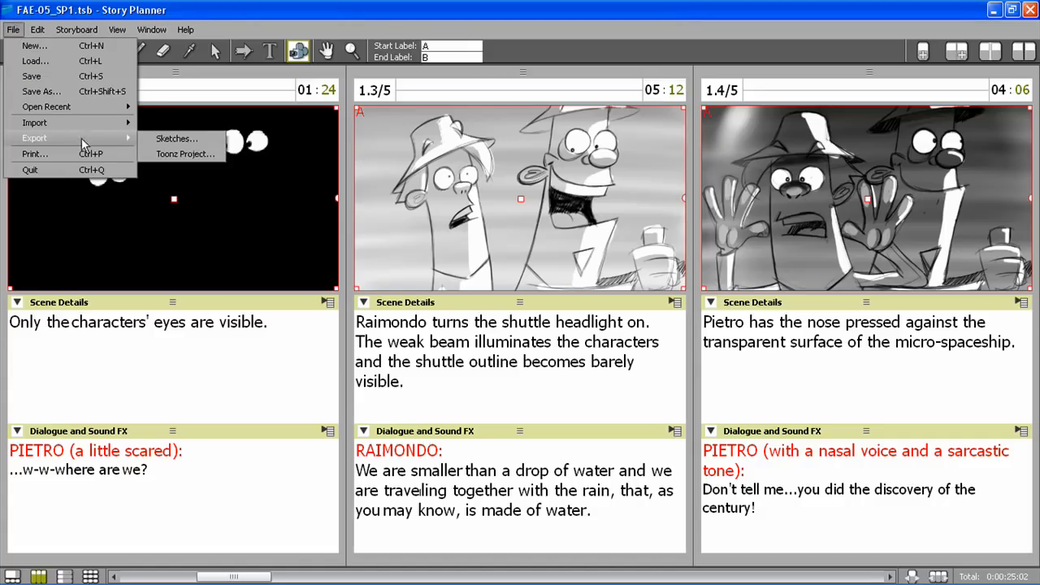
{"action": "left_click", "coordinate": [174, 139]}
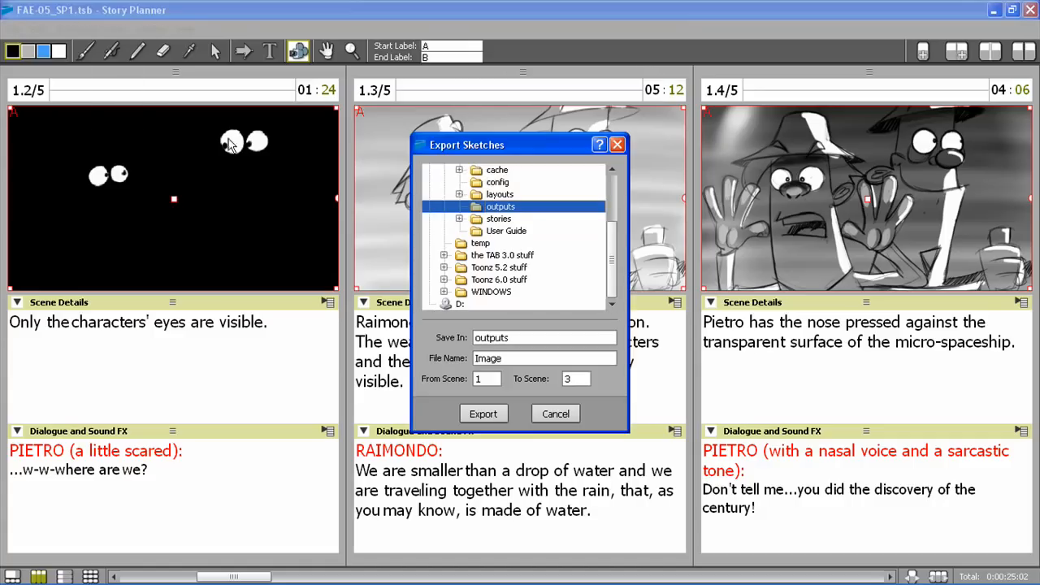
{"action": "left_click", "coordinate": [502, 358]}
{"action": "left_click", "coordinate": [486, 379]}
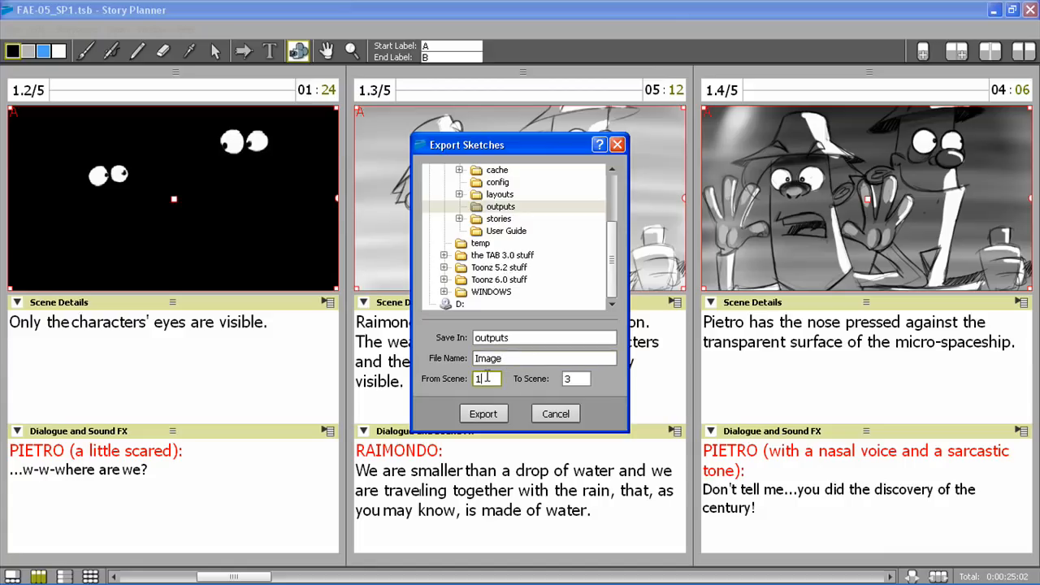
{"action": "left_click", "coordinate": [577, 377]}
{"action": "left_click", "coordinate": [556, 414]}
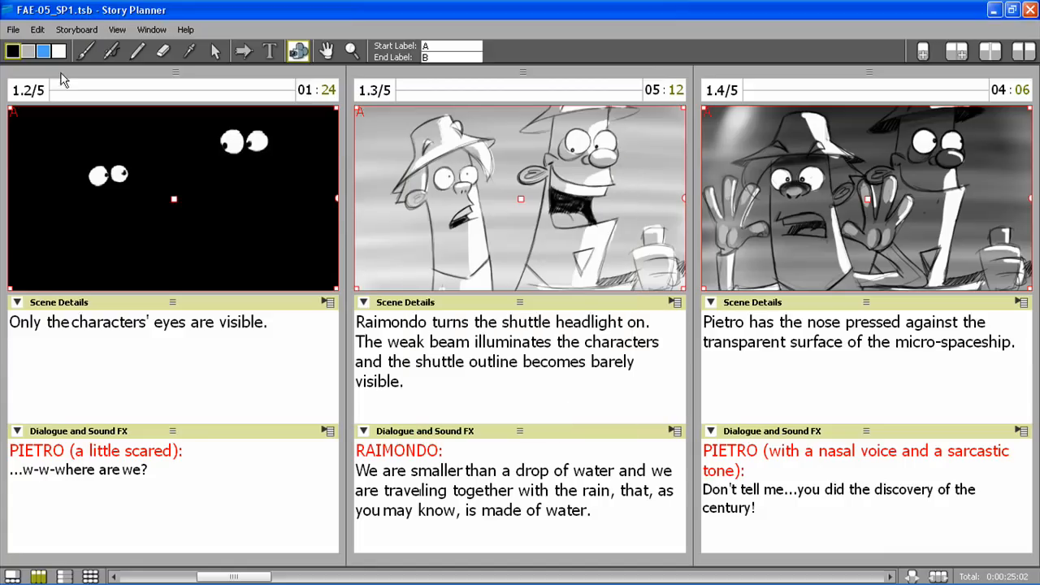
Examine the project name, scene range and scene name options for exporting a Toonz project
{"action": "left_click", "coordinate": [13, 29]}
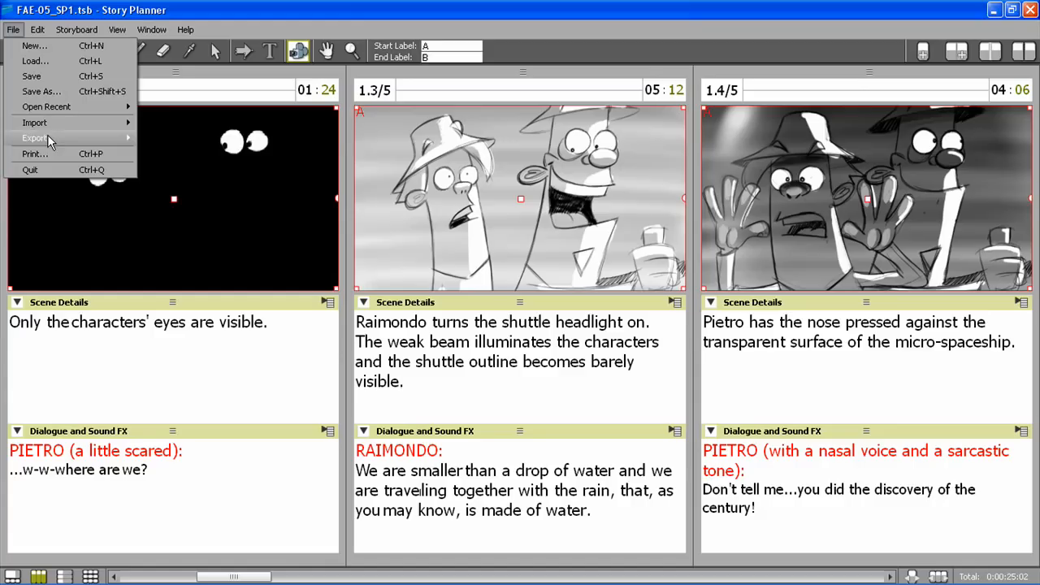
{"action": "mouse_move", "coordinate": [47, 134]}
{"action": "left_click", "coordinate": [216, 153]}
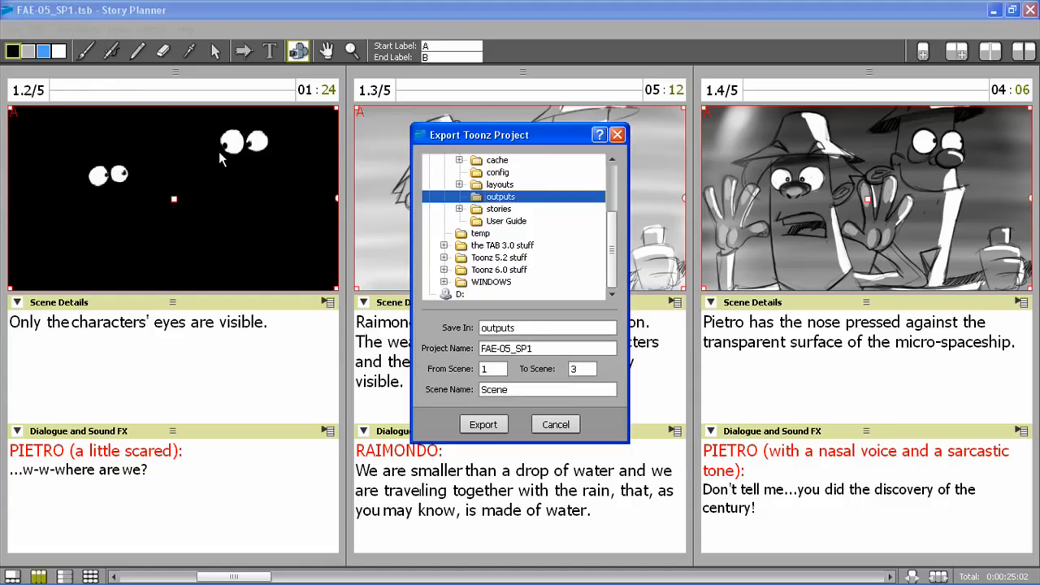
{"action": "left_click", "coordinate": [496, 368]}
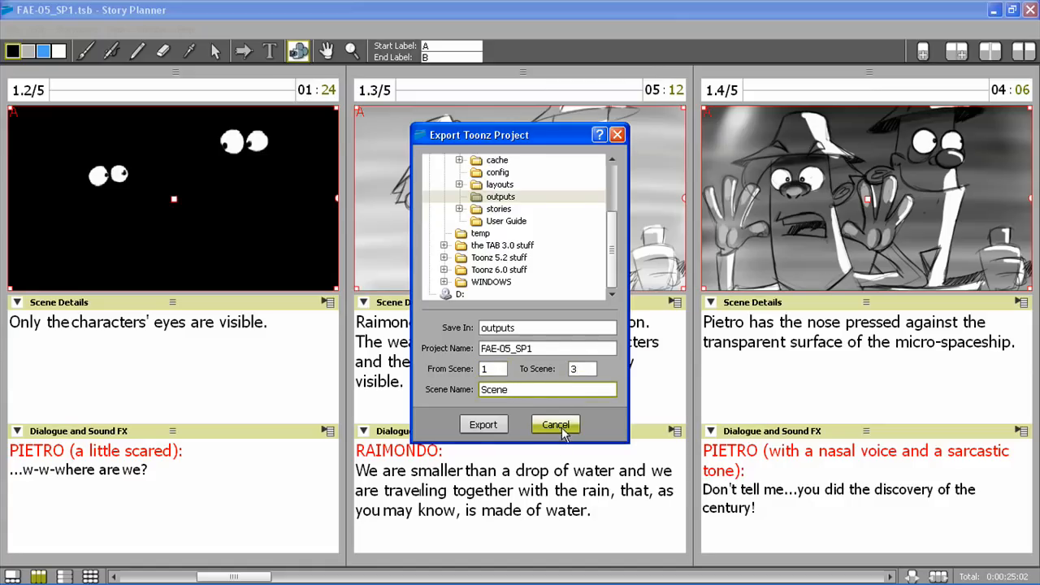
{"action": "left_click", "coordinate": [559, 425]}
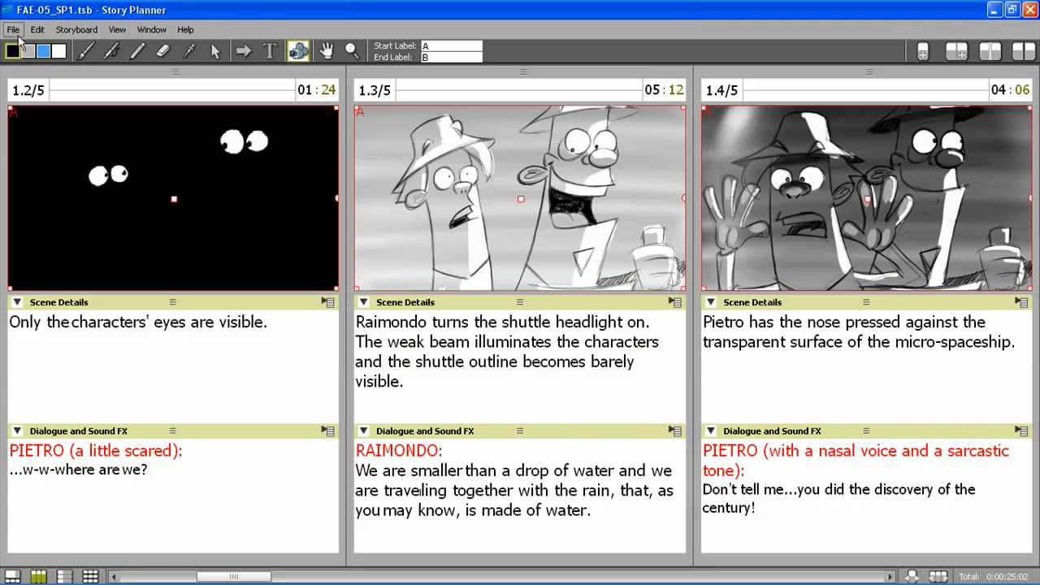
Open the page layout editor for printing and load the A4_2_Rows_3_Columns.tly layout, fitting the whole page in view
{"action": "left_click", "coordinate": [14, 30]}
{"action": "left_click", "coordinate": [28, 156]}
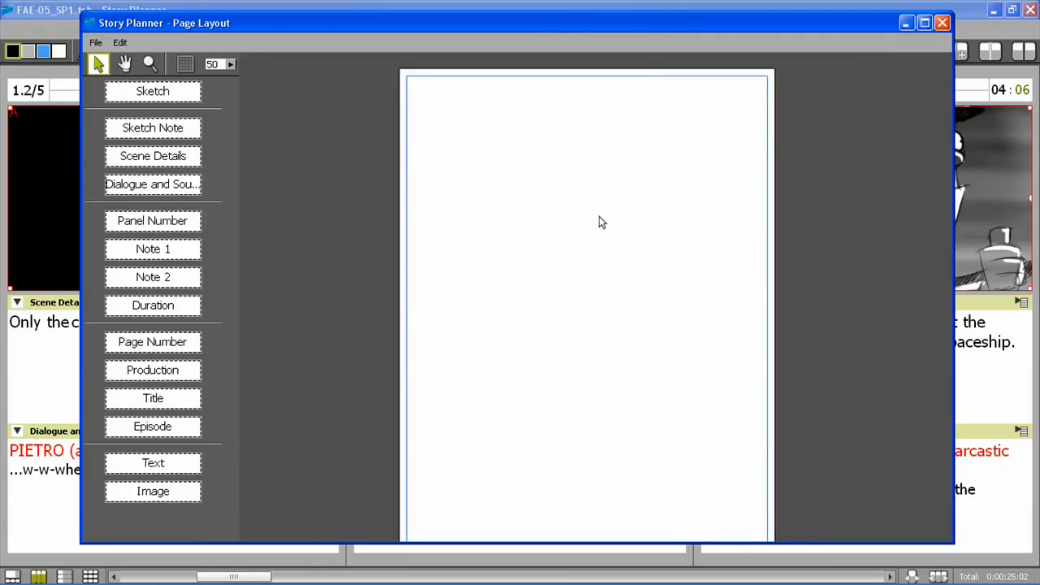
{"action": "left_click", "coordinate": [95, 44]}
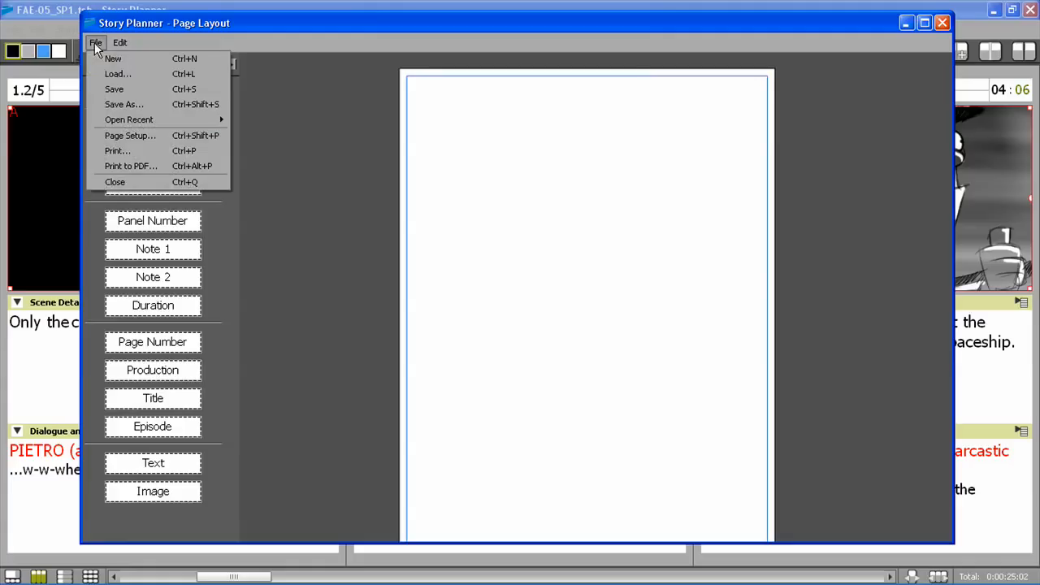
{"action": "left_click", "coordinate": [114, 74]}
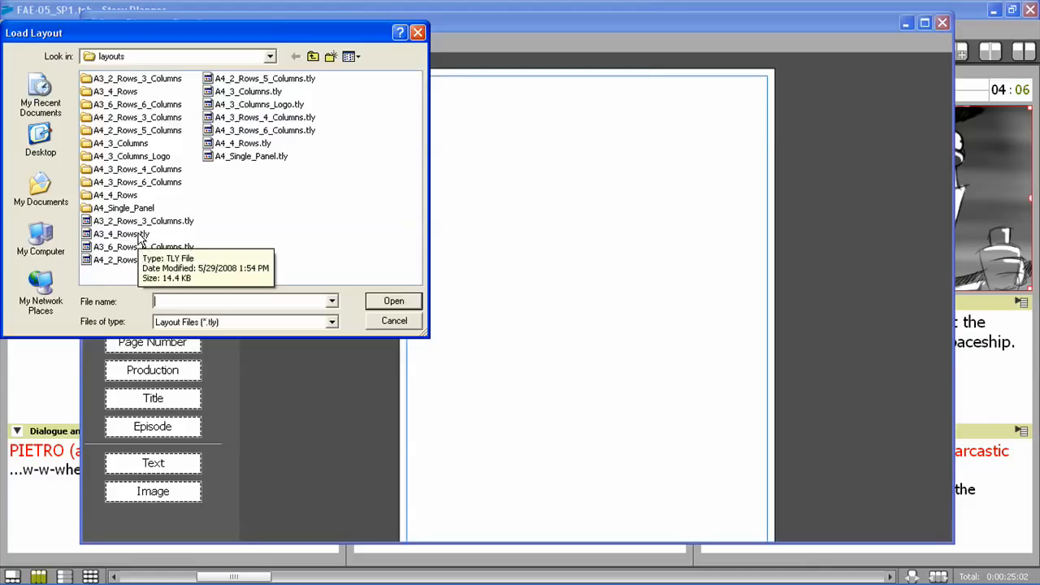
{"action": "left_click", "coordinate": [157, 260]}
{"action": "left_click", "coordinate": [396, 302]}
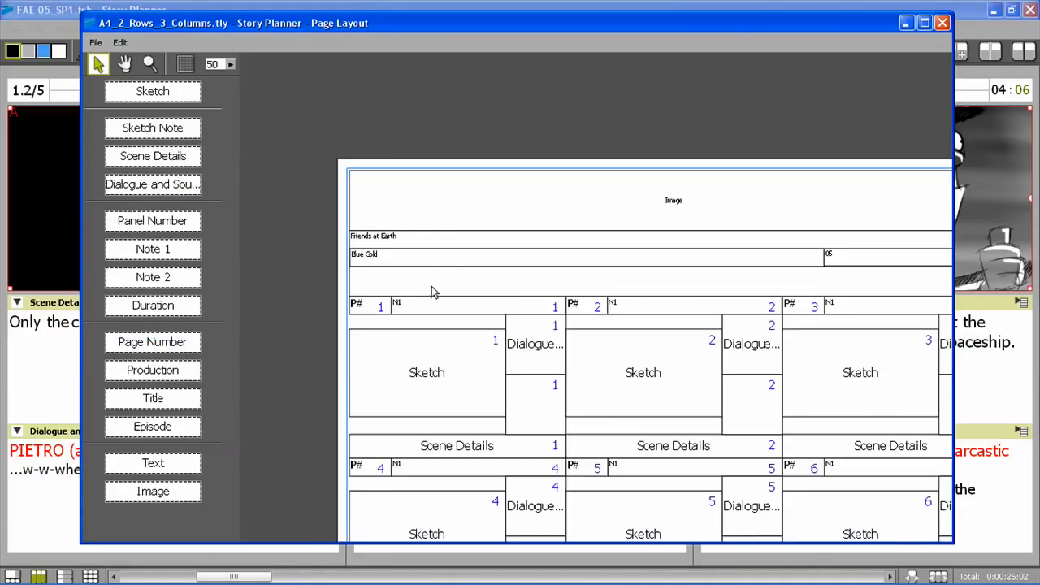
{"action": "scroll", "coordinate": [660, 280], "scroll_direction": "down", "scroll_amount": 4}
{"action": "left_click_drag", "start_coordinate": [661, 282], "coordinate": [565, 198]}
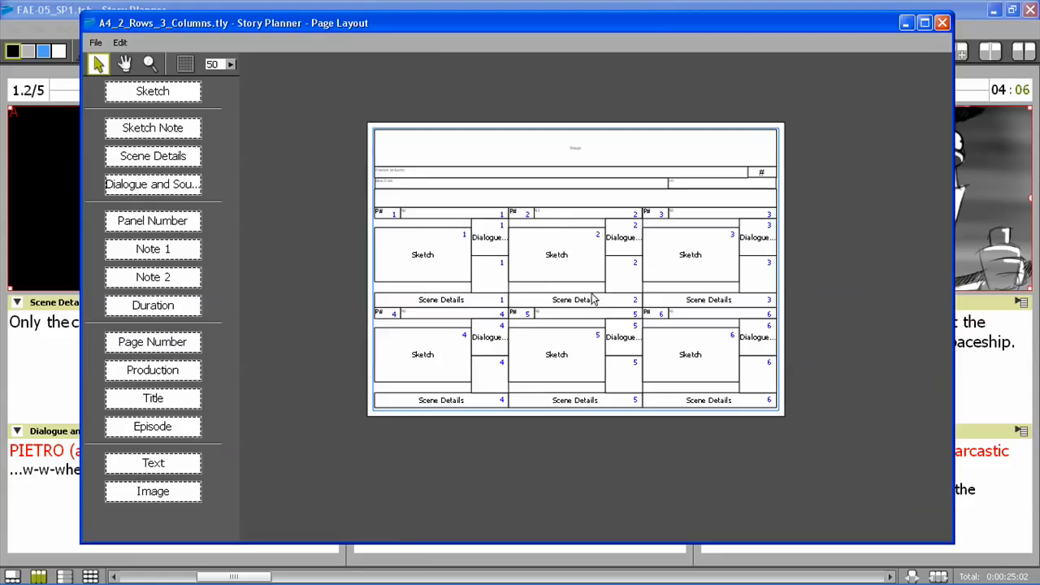
{"action": "scroll", "coordinate": [404, 263], "scroll_direction": "up", "scroll_amount": 1}
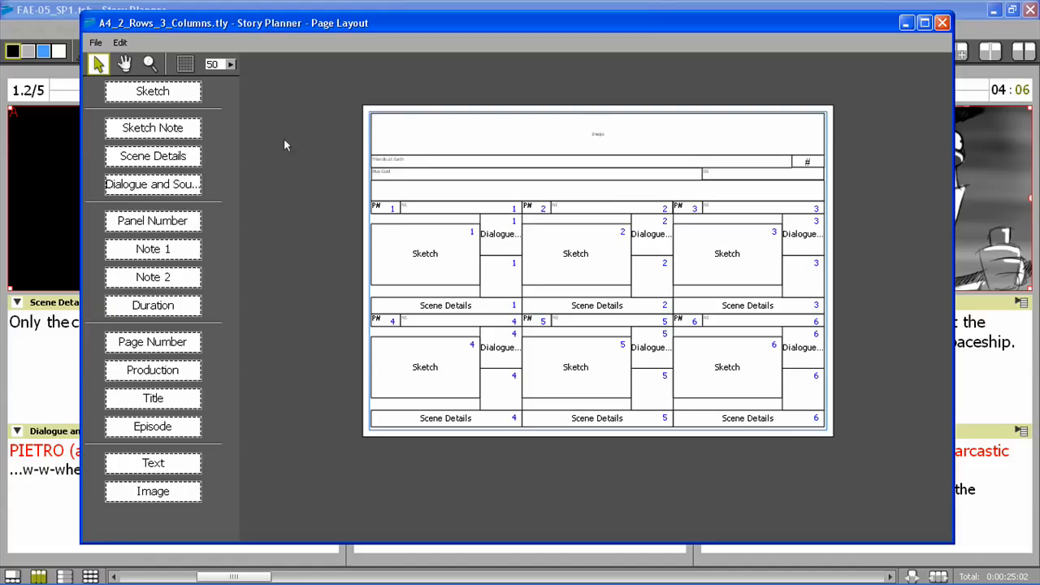
Load the A4_3_Columns.tly page layout in place of the current one
{"action": "left_click", "coordinate": [94, 42]}
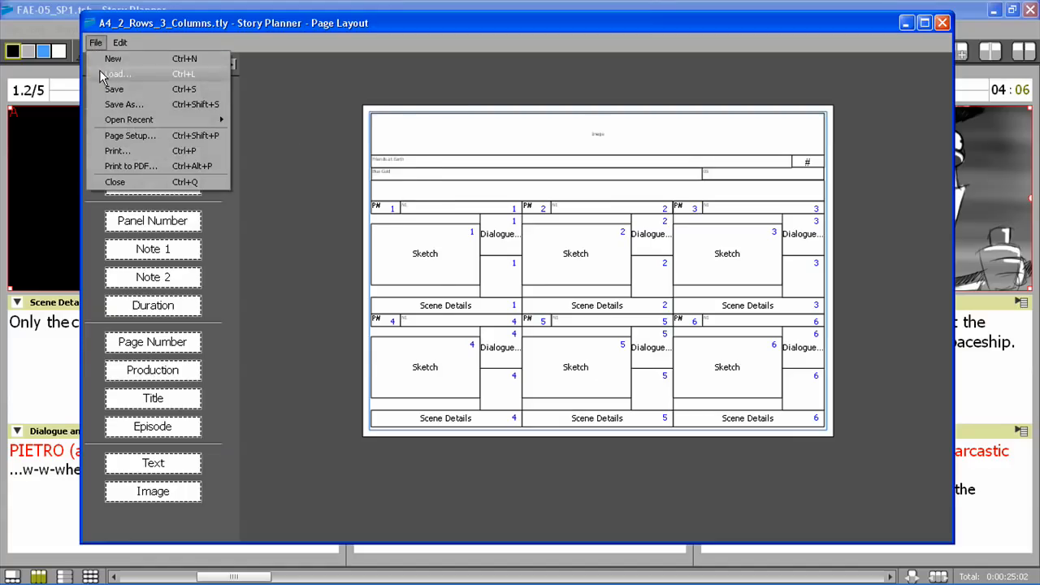
{"action": "left_click", "coordinate": [99, 71]}
{"action": "left_click", "coordinate": [252, 92]}
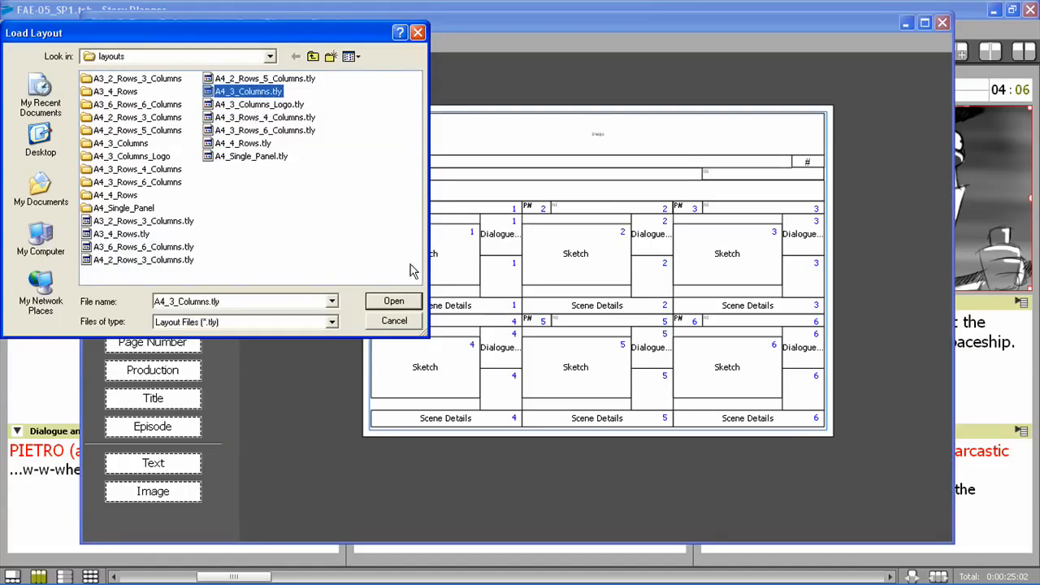
{"action": "left_click", "coordinate": [393, 302]}
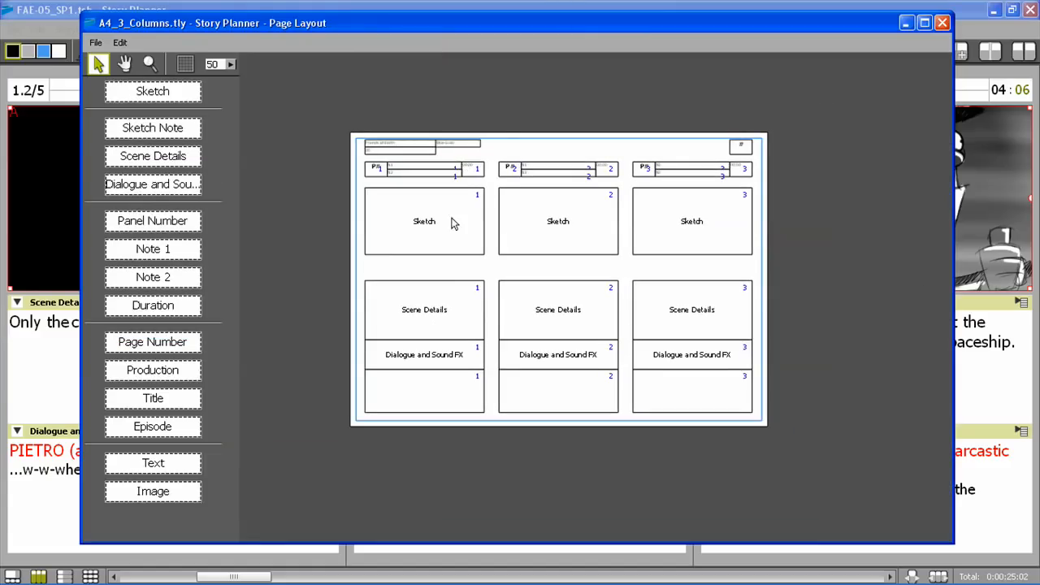
Start a new blank page layout, and review the paper size, orientation and margin options in its page setup
{"action": "left_click", "coordinate": [96, 43]}
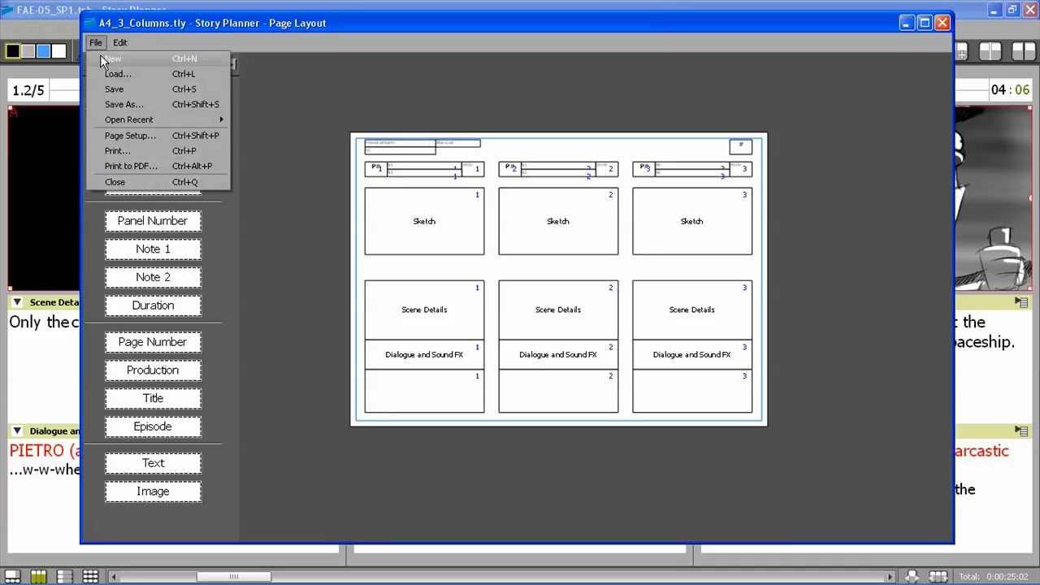
{"action": "left_click", "coordinate": [101, 58]}
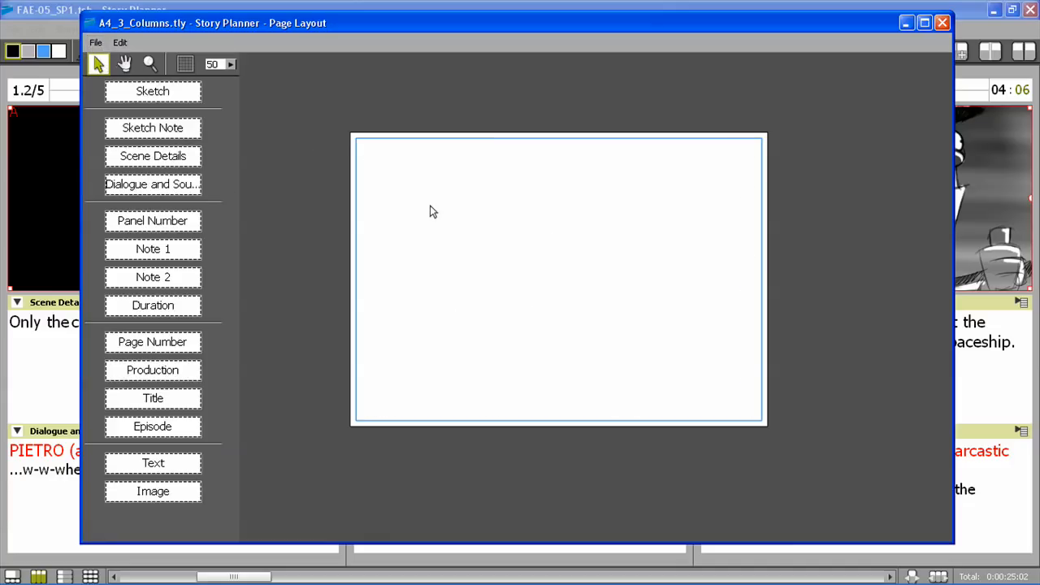
{"action": "left_click", "coordinate": [96, 43]}
{"action": "left_click", "coordinate": [132, 135]}
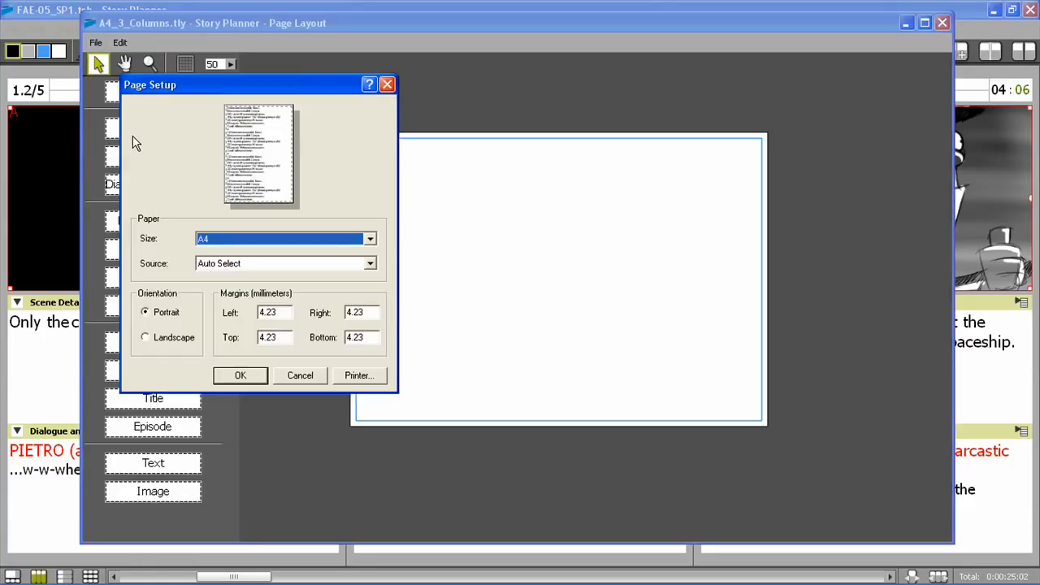
{"action": "left_click", "coordinate": [194, 337]}
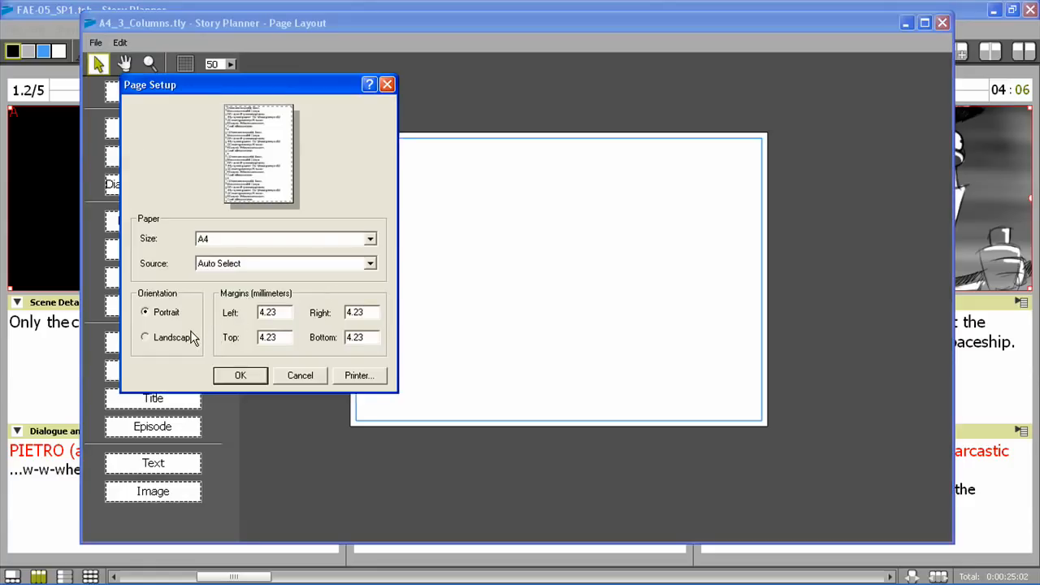
{"action": "left_click", "coordinate": [154, 314]}
{"action": "left_click", "coordinate": [314, 375]}
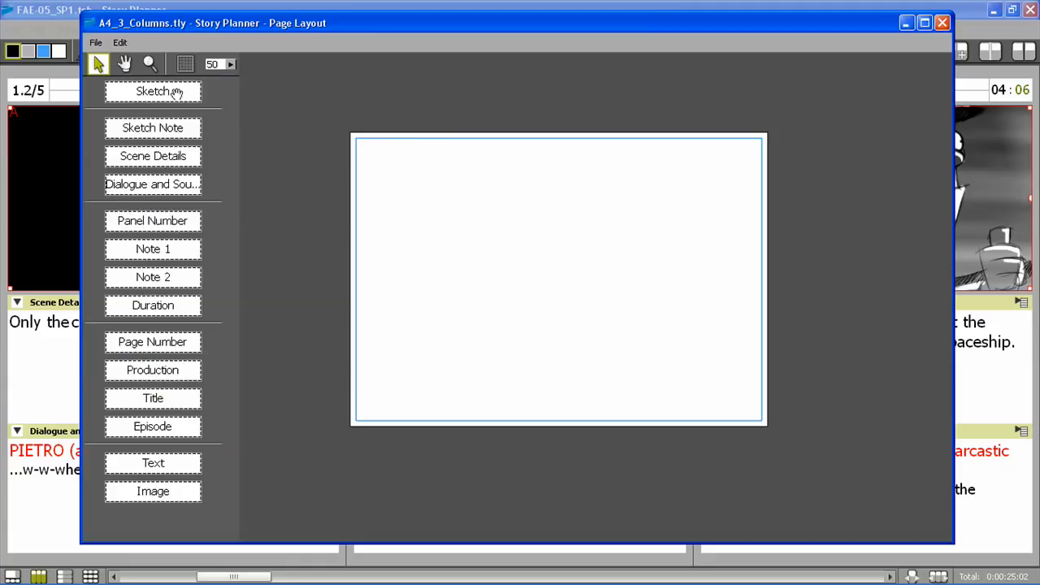
Show the layout grid and set its spacing to 10
{"action": "left_click", "coordinate": [186, 65]}
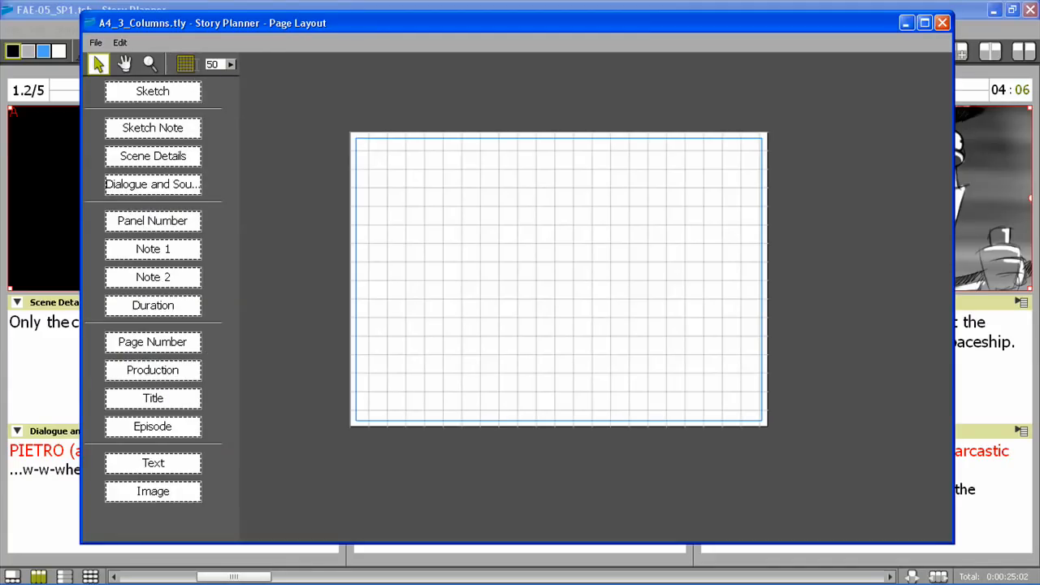
{"action": "type", "text": "10"}
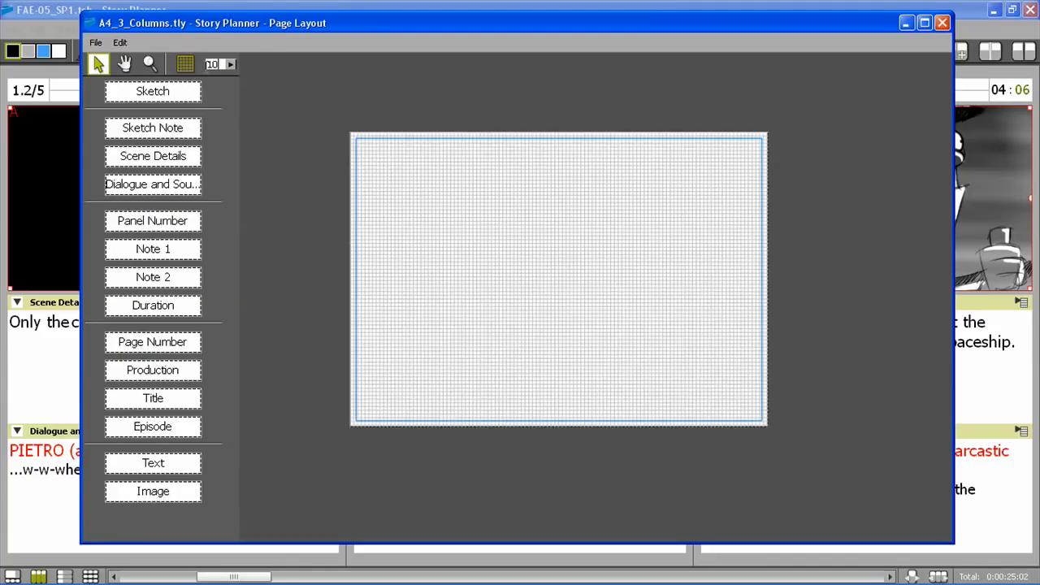
{"action": "scroll", "coordinate": [544, 247], "scroll_direction": "up", "scroll_amount": 1}
{"action": "scroll", "coordinate": [545, 247], "scroll_direction": "up", "scroll_amount": 1}
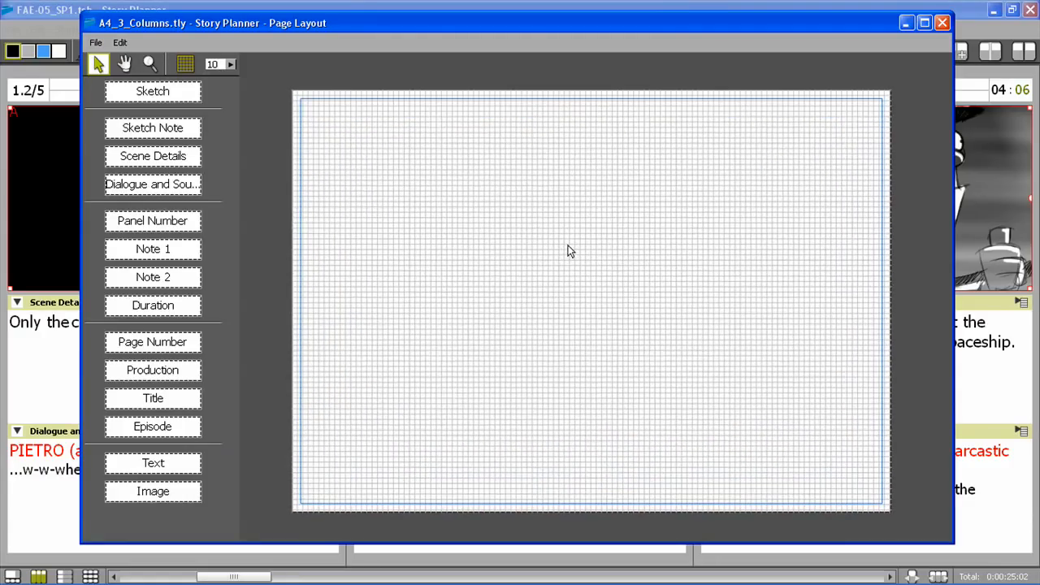
Place a Sketch field about half the page wide in the page's upper-left area, with an equally wide Scene Details field below it
{"action": "mouse_move", "coordinate": [154, 96]}
{"action": "left_mouse_down"}
{"action": "mouse_move", "coordinate": [383, 216]}
{"action": "mouse_move", "coordinate": [381, 162]}
{"action": "mouse_move", "coordinate": [366, 174]}
{"action": "left_mouse_up"}
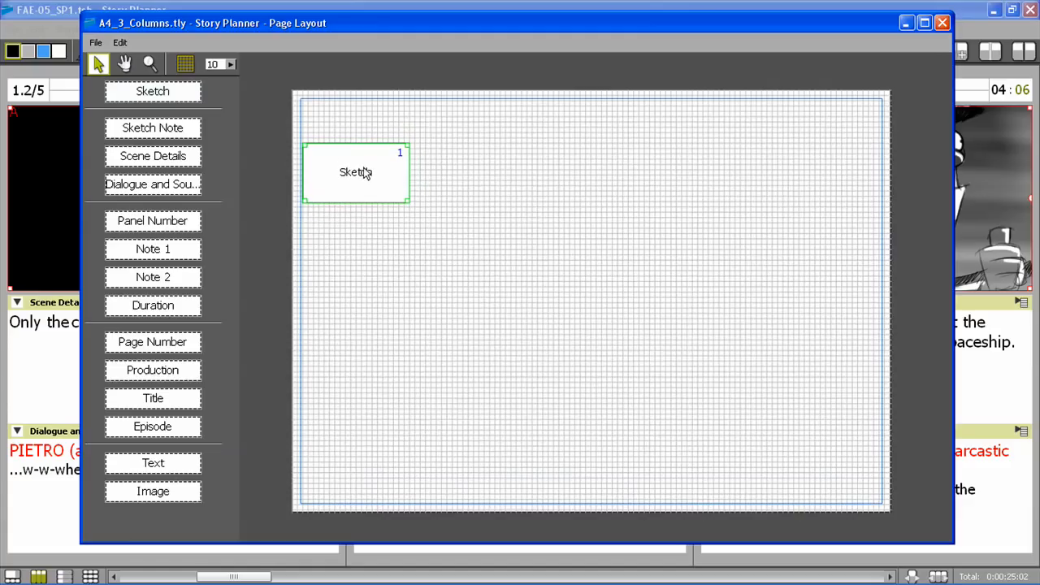
{"action": "mouse_move", "coordinate": [407, 200]}
{"action": "left_mouse_down"}
{"action": "mouse_move", "coordinate": [515, 306]}
{"action": "mouse_move", "coordinate": [588, 351]}
{"action": "left_mouse_up"}
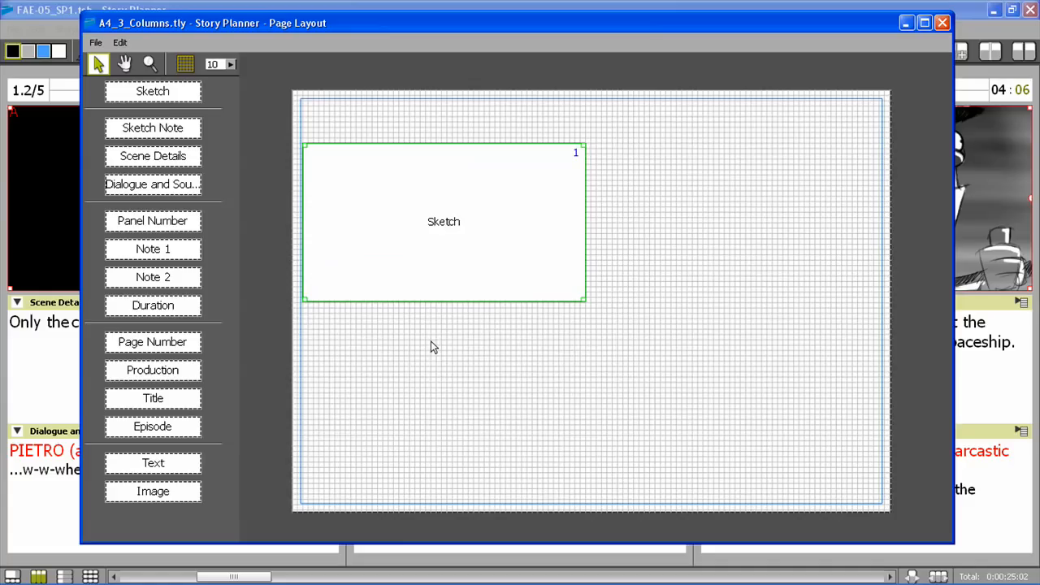
{"action": "left_click", "coordinate": [162, 129]}
{"action": "mouse_move", "coordinate": [141, 158]}
{"action": "left_mouse_down"}
{"action": "mouse_move", "coordinate": [130, 155]}
{"action": "mouse_move", "coordinate": [353, 353]}
{"action": "mouse_move", "coordinate": [344, 339]}
{"action": "mouse_move", "coordinate": [356, 329]}
{"action": "left_mouse_up"}
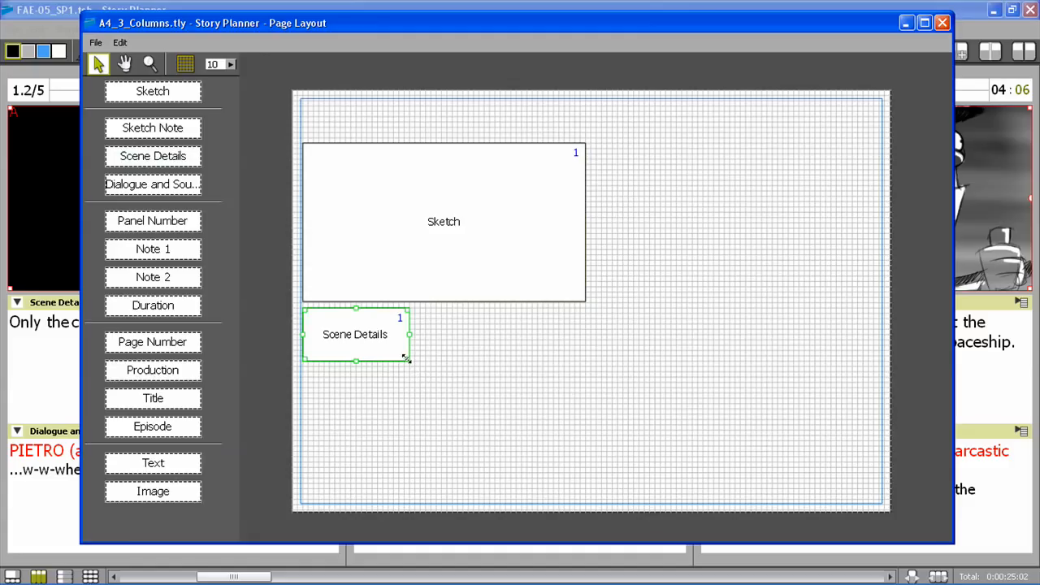
{"action": "left_click_drag", "start_coordinate": [405, 359], "coordinate": [590, 380]}
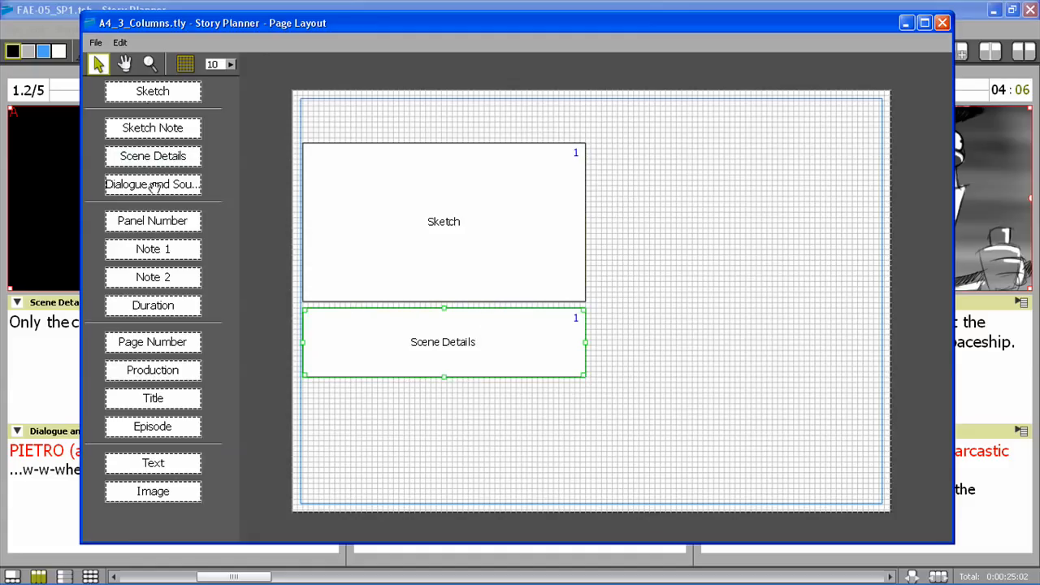
Add an equally wide Dialogue and Sound FX field near the page's lower margin, and extend the Scene Details field down towards it
{"action": "left_click_drag", "start_coordinate": [153, 184], "coordinate": [587, 488]}
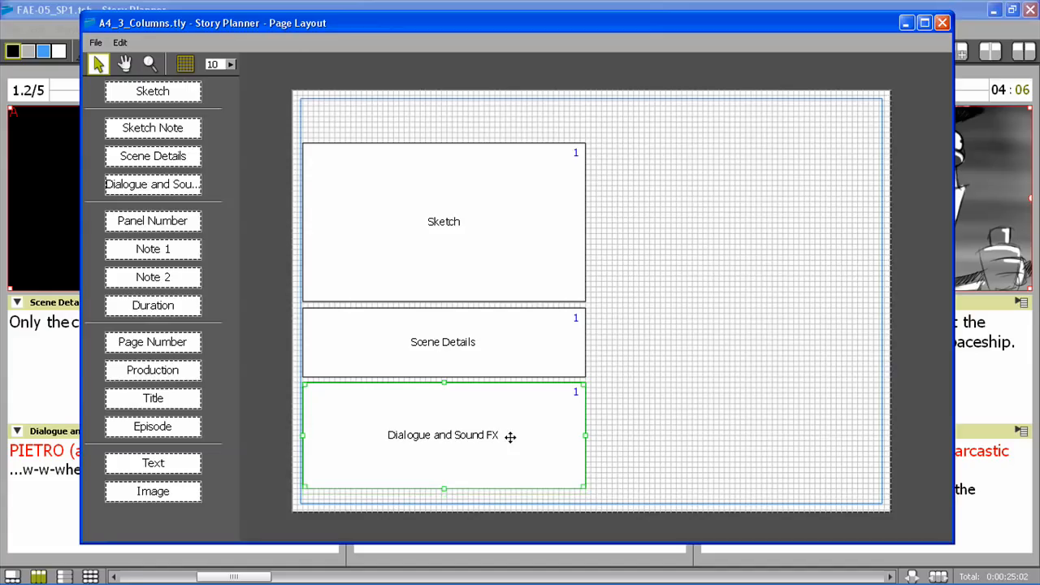
{"action": "left_click_drag", "start_coordinate": [506, 433], "coordinate": [505, 444]}
{"action": "left_click", "coordinate": [476, 342]}
{"action": "left_click_drag", "start_coordinate": [443, 377], "coordinate": [445, 389]}
Place a Panel Number field above the Sketch field's left corner and a Duration field above its right corner
{"action": "mouse_move", "coordinate": [185, 220]}
{"action": "left_mouse_down"}
{"action": "mouse_move", "coordinate": [381, 139]}
{"action": "mouse_move", "coordinate": [327, 137]}
{"action": "left_mouse_up"}
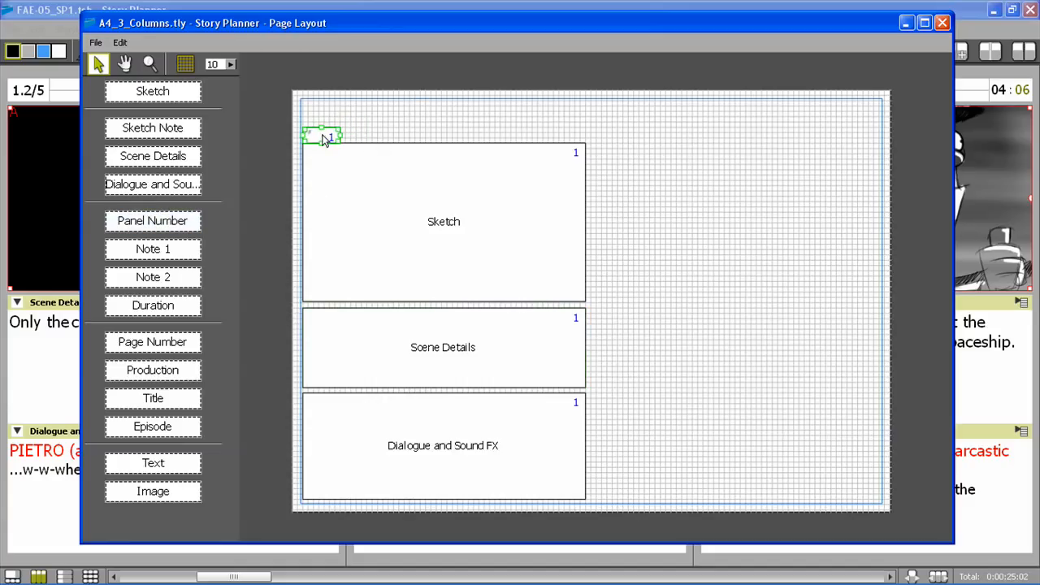
{"action": "mouse_move", "coordinate": [154, 307]}
{"action": "left_mouse_down"}
{"action": "mouse_move", "coordinate": [494, 194]}
{"action": "mouse_move", "coordinate": [569, 140]}
{"action": "left_mouse_up"}
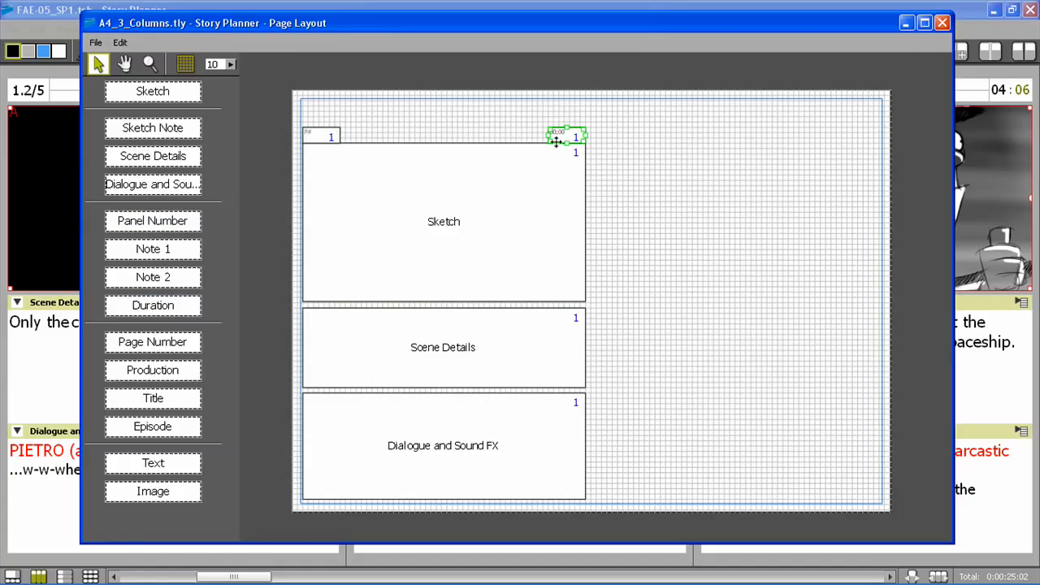
{"action": "scroll", "coordinate": [585, 136], "scroll_direction": "up", "scroll_amount": 3}
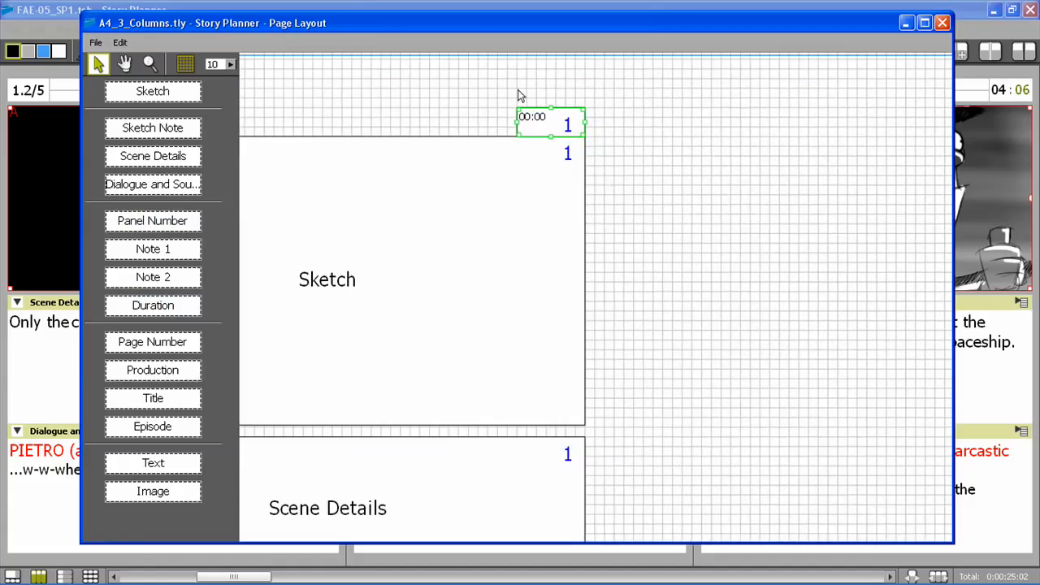
Format the text of the Duration field above the Sketch field as Tahoma, size 12, bold
{"action": "double_click", "coordinate": [534, 119]}
{"action": "double_click", "coordinate": [534, 120]}
{"action": "left_click_drag", "start_coordinate": [547, 120], "coordinate": [522, 118]}
{"action": "left_click", "coordinate": [626, 70]}
{"action": "scroll", "coordinate": [573, 235], "scroll_direction": "down", "scroll_amount": 3}
{"action": "scroll", "coordinate": [573, 235], "scroll_direction": "down", "scroll_amount": 2}
{"action": "left_click", "coordinate": [573, 220]}
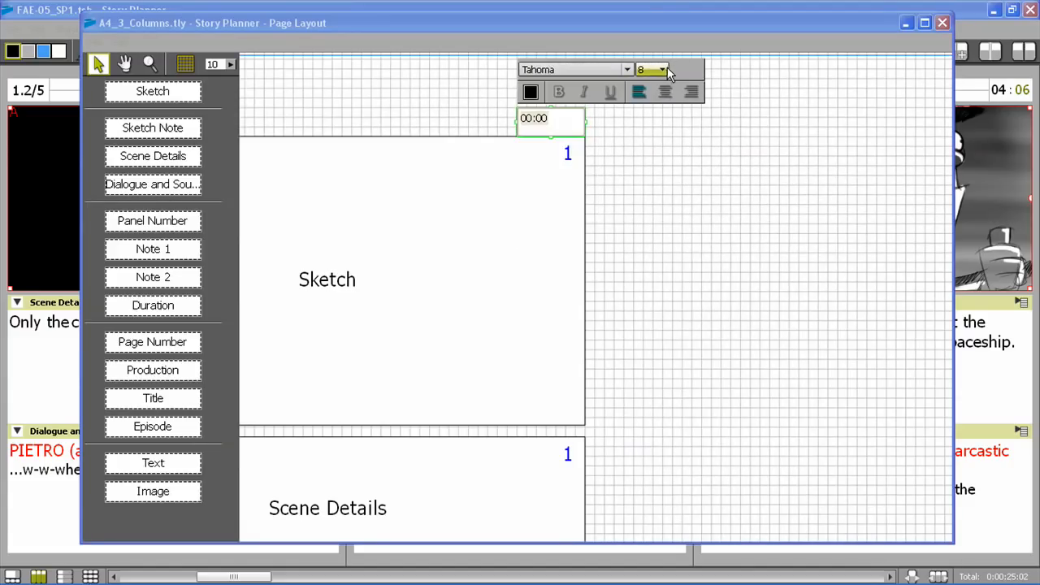
{"action": "left_click", "coordinate": [654, 70]}
{"action": "left_click", "coordinate": [644, 152]}
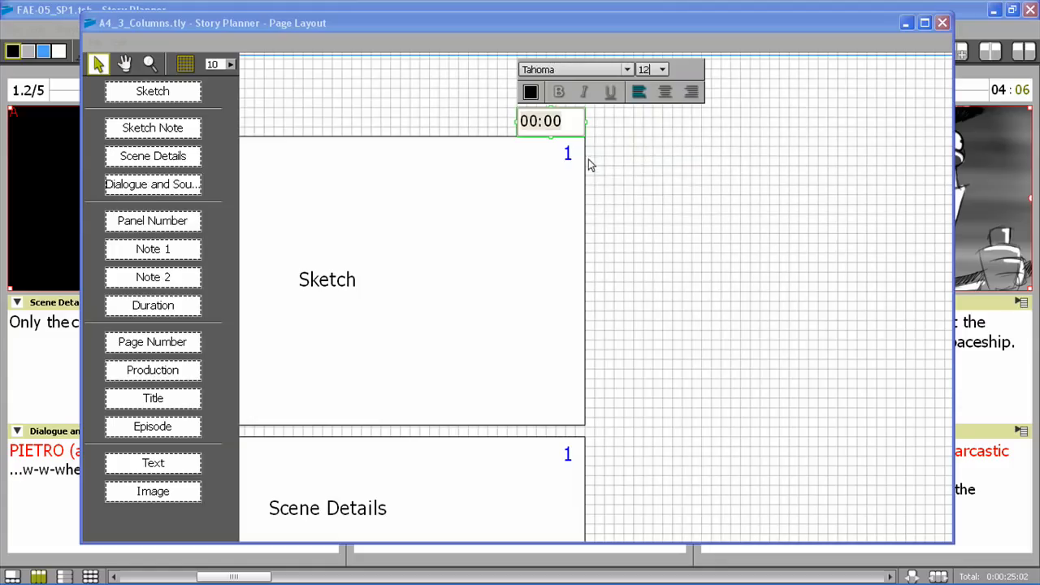
{"action": "left_click", "coordinate": [558, 92]}
{"action": "left_click", "coordinate": [450, 108]}
Set the Panel Number field's text to Tahoma, size 12
{"action": "scroll", "coordinate": [481, 168], "scroll_direction": "down", "scroll_amount": 2}
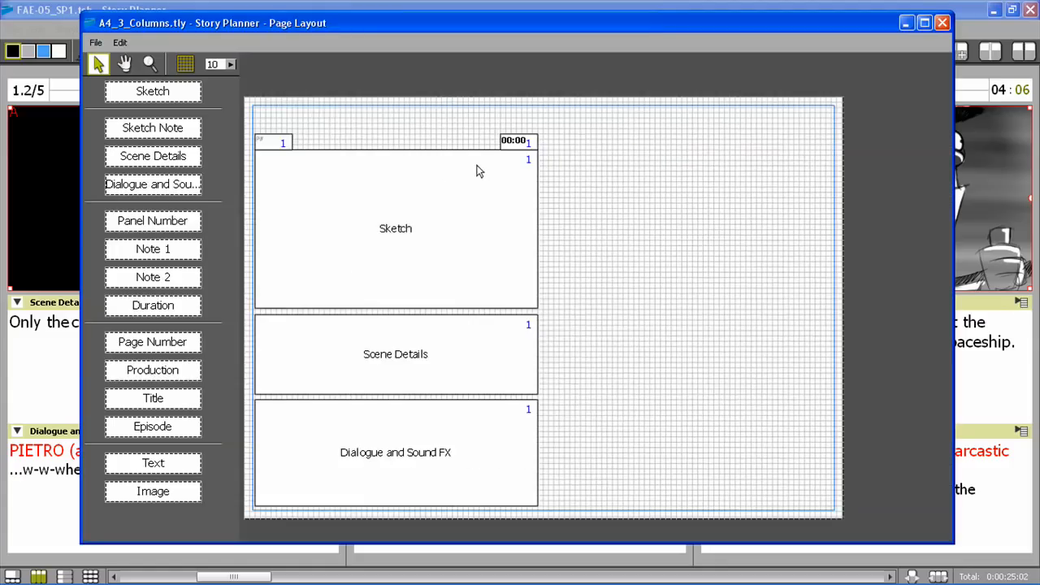
{"action": "left_click_drag", "start_coordinate": [429, 181], "coordinate": [512, 182]}
{"action": "scroll", "coordinate": [352, 141], "scroll_direction": "up", "scroll_amount": 2}
{"action": "left_click", "coordinate": [339, 141]}
{"action": "left_click", "coordinate": [339, 141]}
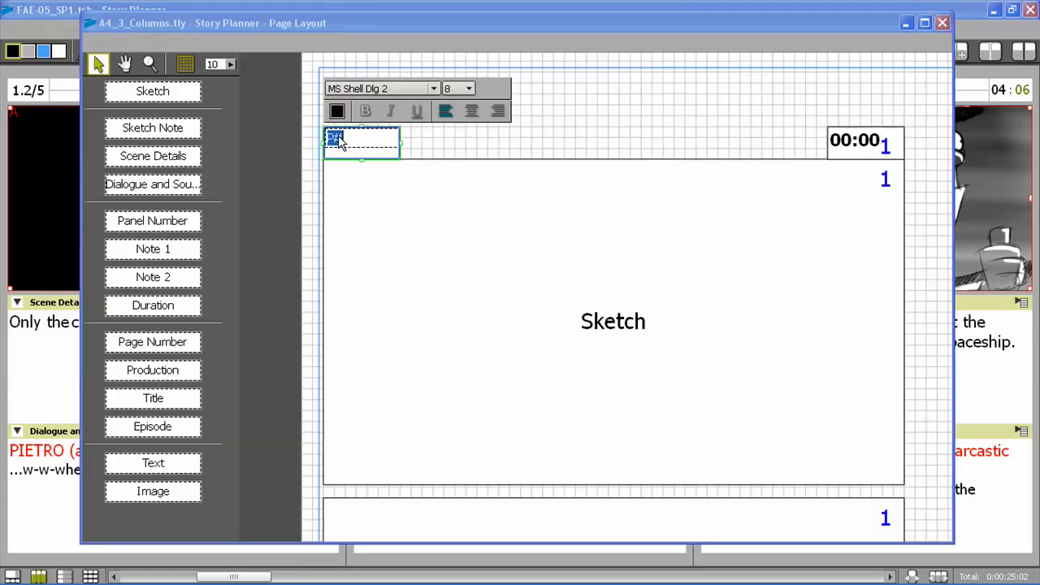
{"action": "left_click", "coordinate": [434, 90]}
{"action": "scroll", "coordinate": [383, 175], "scroll_direction": "down", "scroll_amount": 3}
{"action": "left_click", "coordinate": [374, 192]}
{"action": "left_click", "coordinate": [469, 89]}
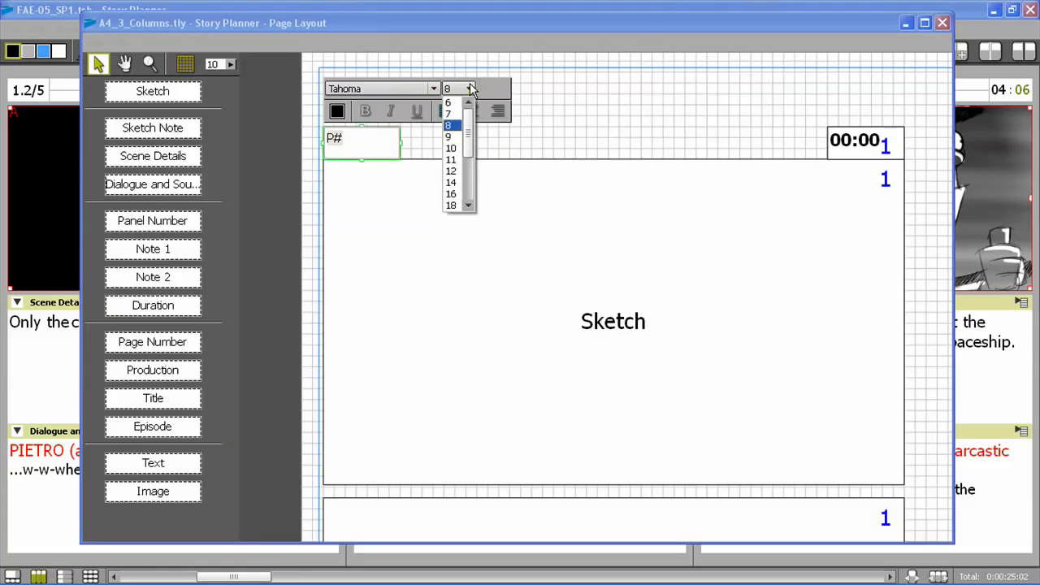
{"action": "left_click", "coordinate": [453, 159]}
{"action": "left_click", "coordinate": [458, 172]}
Color the Panel Number field's text dark red and make it bold
{"action": "left_click", "coordinate": [344, 113]}
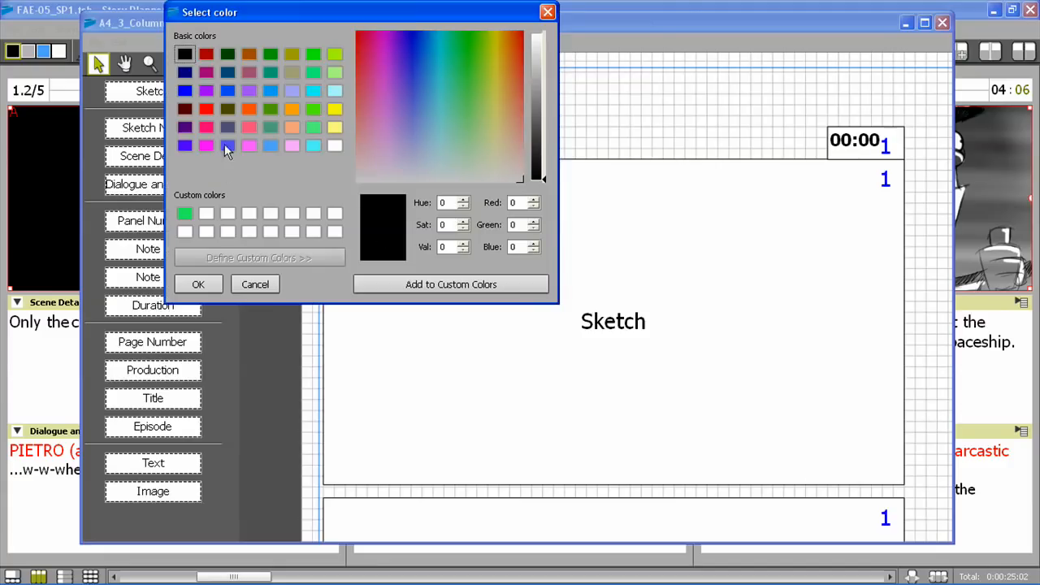
{"action": "left_click", "coordinate": [207, 55]}
{"action": "left_click", "coordinate": [198, 284]}
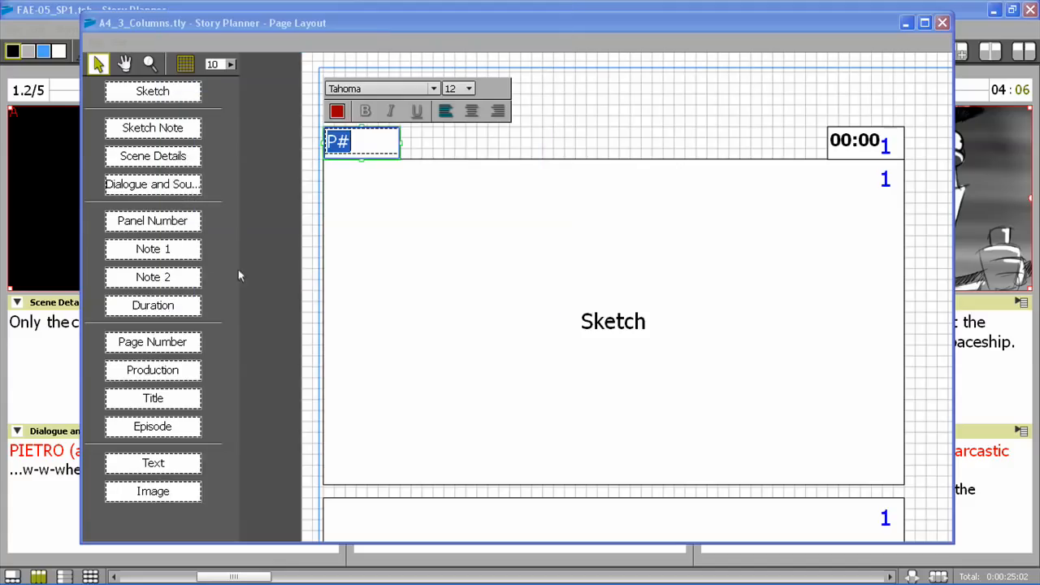
{"action": "left_click", "coordinate": [365, 111]}
{"action": "left_click", "coordinate": [463, 146]}
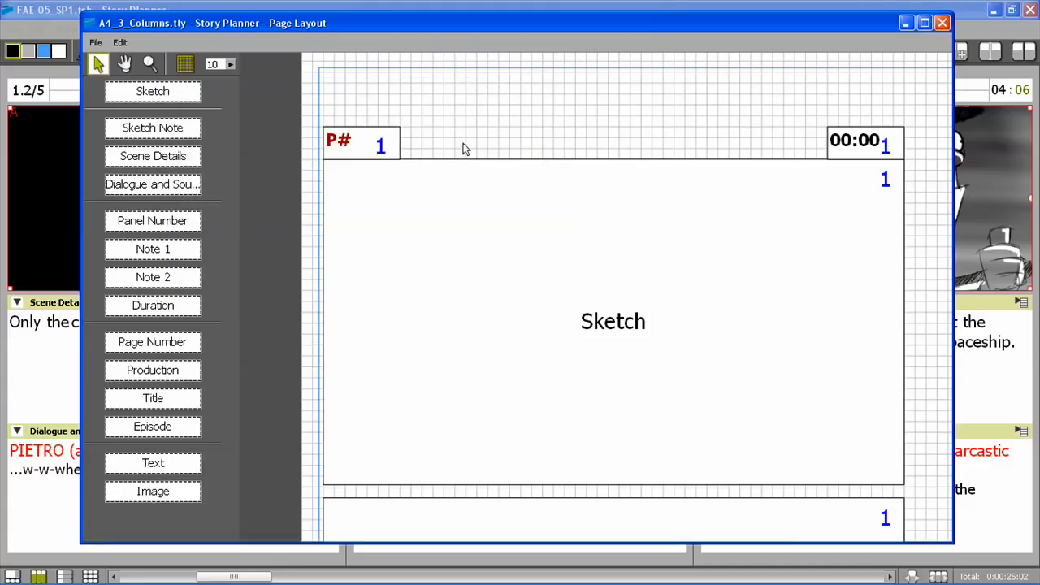
Duplicate the Panel Number, Duration, Sketch, Scene Details and Dialogue and Sound FX fields together, and place the copies as a second column on the page's right half
{"action": "scroll", "coordinate": [718, 202], "scroll_direction": "down", "scroll_amount": 5}
{"action": "left_click_drag", "start_coordinate": [717, 203], "coordinate": [549, 139]}
{"action": "scroll", "coordinate": [548, 144], "scroll_direction": "up", "scroll_amount": 1}
{"action": "left_click", "coordinate": [342, 102]}
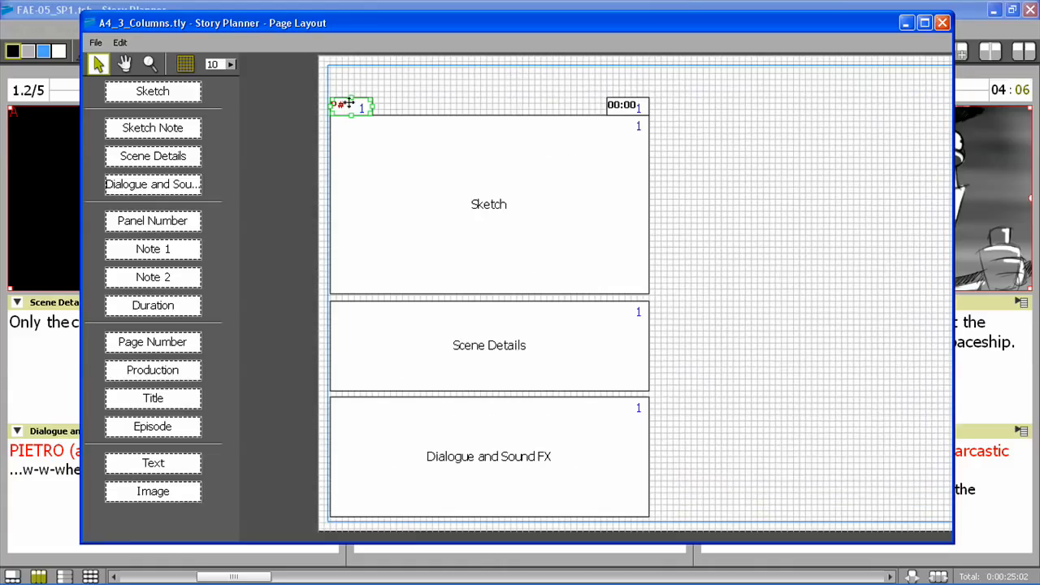
{"action": "left_click", "coordinate": [630, 112], "text": "shift"}
{"action": "left_click", "coordinate": [554, 205], "text": "shift"}
{"action": "left_click", "coordinate": [501, 336], "text": "shift"}
{"action": "left_click", "coordinate": [510, 444], "text": "shift"}
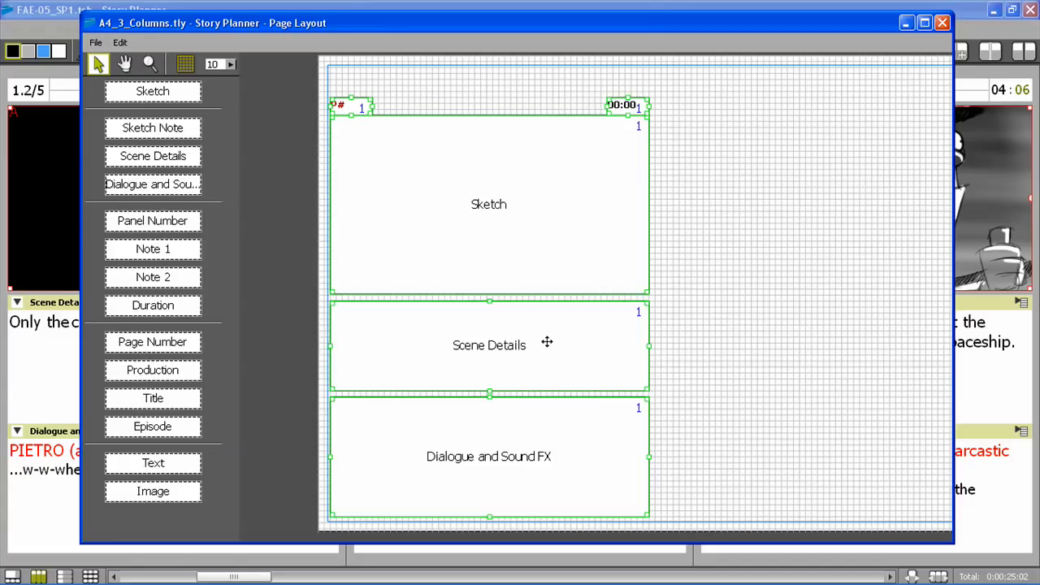
{"action": "key", "text": "ctrl+v"}
{"action": "left_click_drag", "start_coordinate": [523, 213], "coordinate": [687, 216]}
Place a small Page Number field in the page's upper-right corner, above the second column's Duration field
{"action": "scroll", "coordinate": [742, 219], "scroll_direction": "down", "scroll_amount": 2}
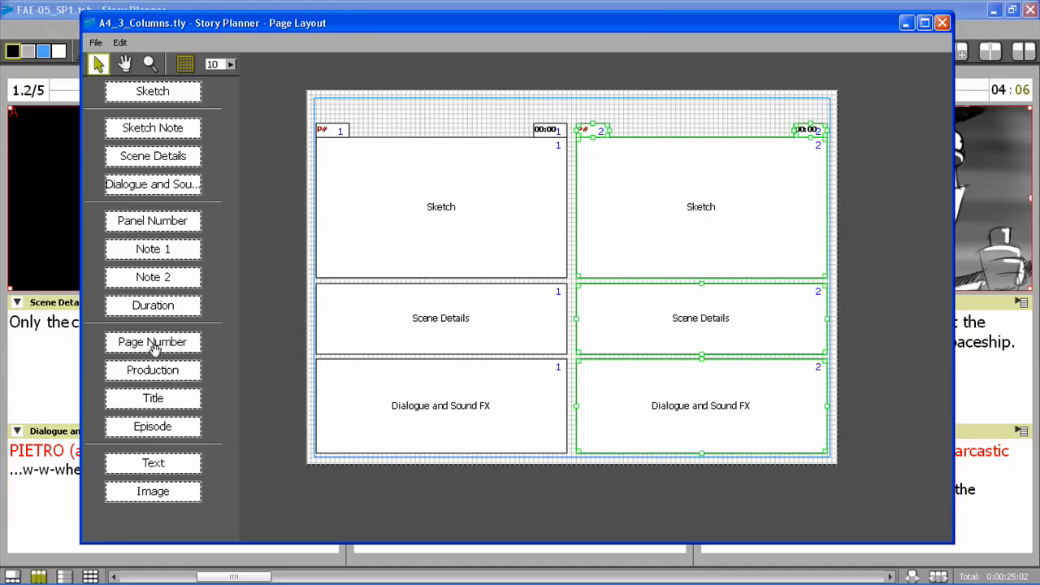
{"action": "left_click_drag", "start_coordinate": [157, 342], "coordinate": [759, 150]}
{"action": "left_click", "coordinate": [748, 103]}
{"action": "scroll", "coordinate": [778, 125], "scroll_direction": "up", "scroll_amount": 1}
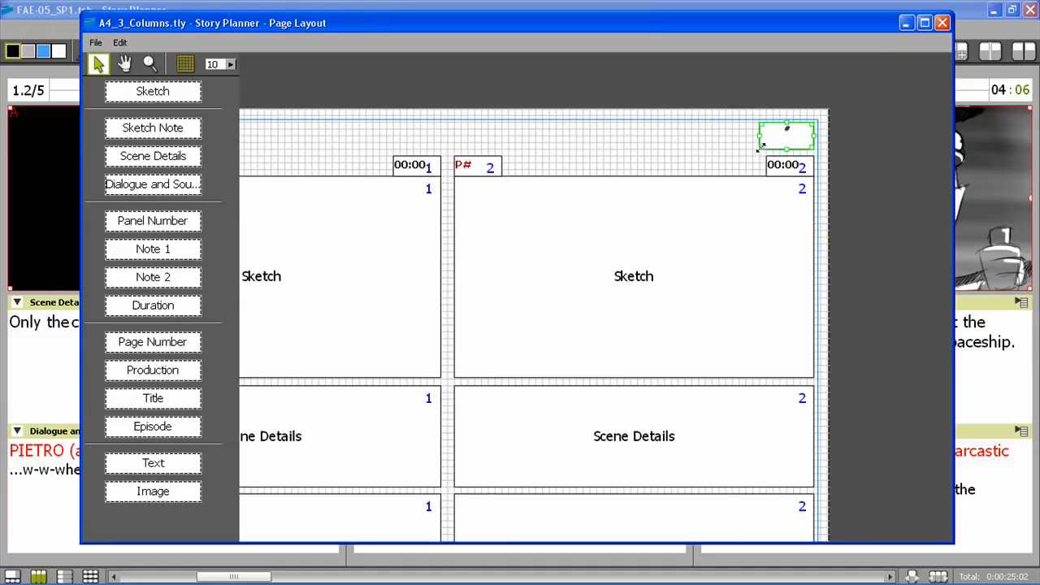
{"action": "left_click", "coordinate": [638, 152]}
Add a Production field about half the page wide along the upper margin, above the first column
{"action": "scroll", "coordinate": [637, 153], "scroll_direction": "down", "scroll_amount": 2}
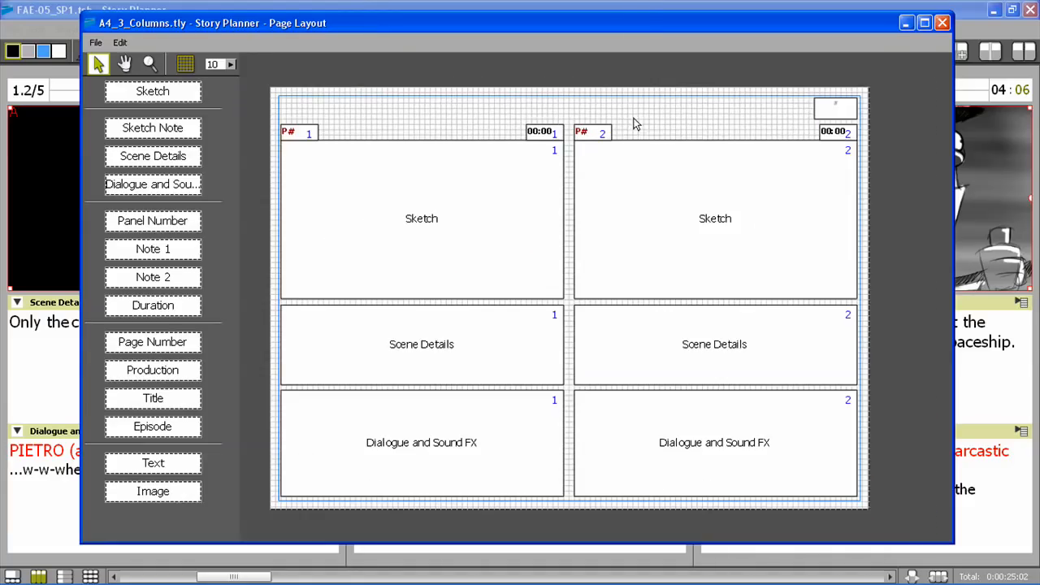
{"action": "mouse_move", "coordinate": [153, 370]}
{"action": "left_mouse_down"}
{"action": "mouse_move", "coordinate": [370, 108]}
{"action": "mouse_move", "coordinate": [302, 109]}
{"action": "mouse_move", "coordinate": [585, 107]}
{"action": "left_mouse_up"}
{"action": "scroll", "coordinate": [393, 109], "scroll_direction": "up", "scroll_amount": 2}
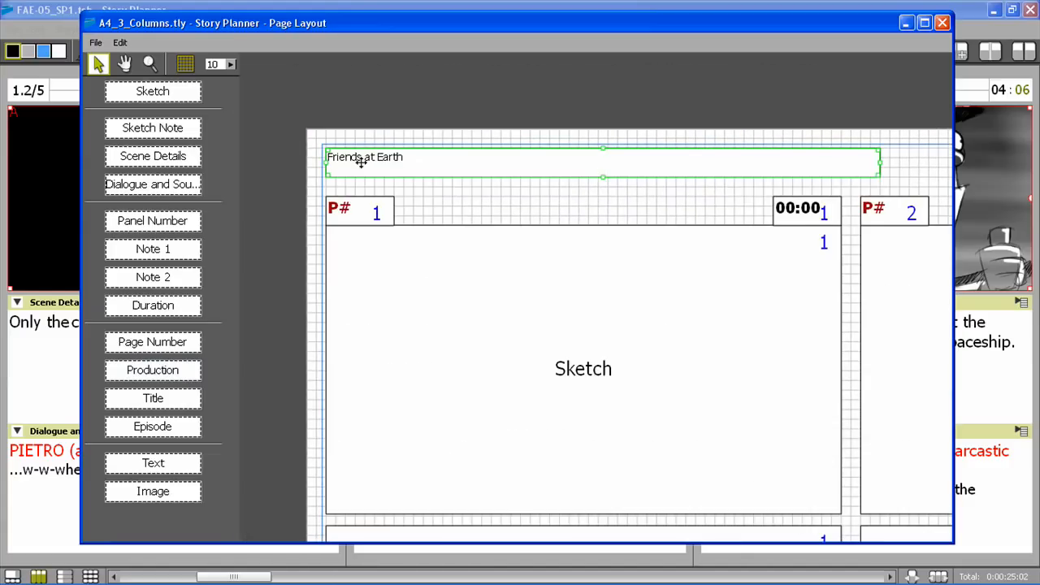
Set the Production field's text to Tahoma, size 12
{"action": "double_click", "coordinate": [383, 166]}
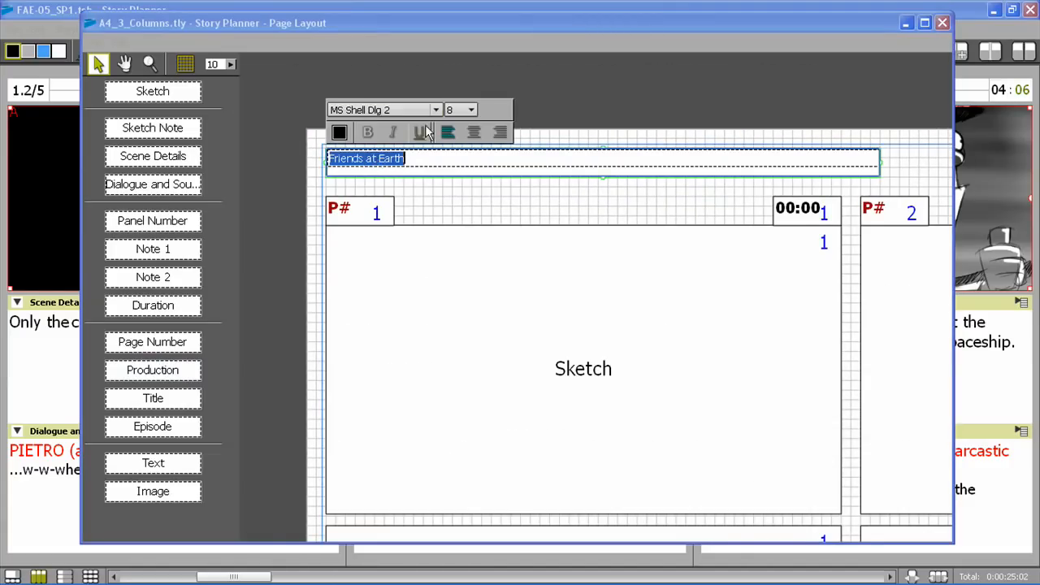
{"action": "left_click", "coordinate": [437, 111]}
{"action": "scroll", "coordinate": [431, 200], "scroll_direction": "down", "scroll_amount": 2}
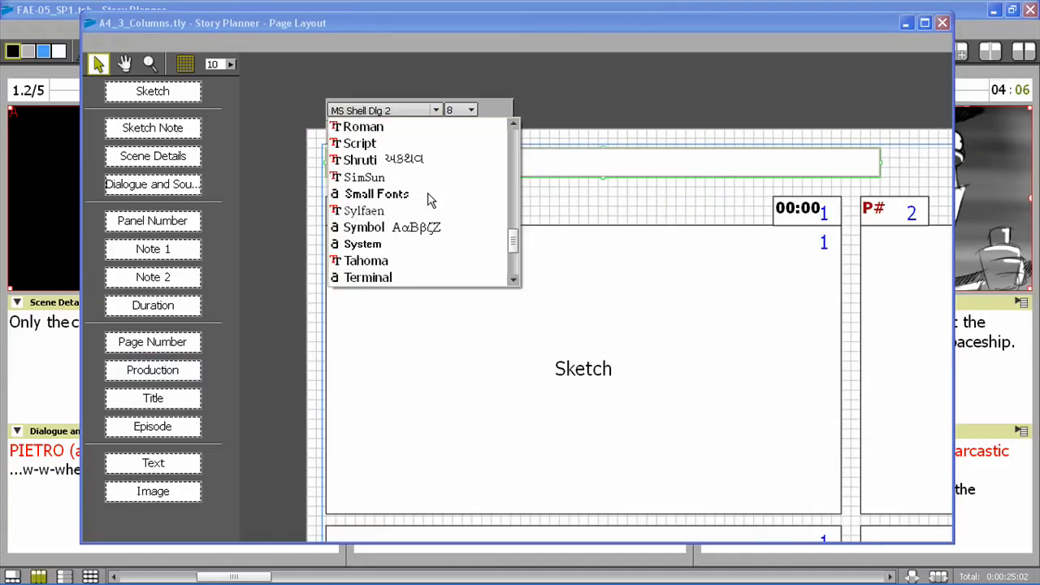
{"action": "left_click", "coordinate": [427, 260]}
{"action": "left_click", "coordinate": [469, 110]}
{"action": "left_click", "coordinate": [460, 195]}
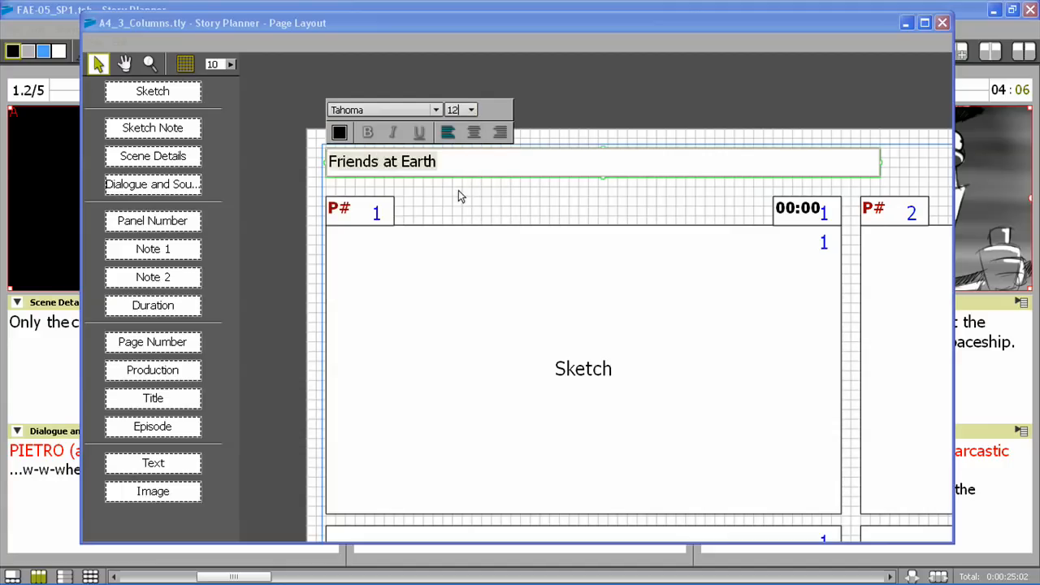
Color the Production field's text dark green (RGB 0, 85, 0) and make it bold
{"action": "left_click", "coordinate": [341, 134]}
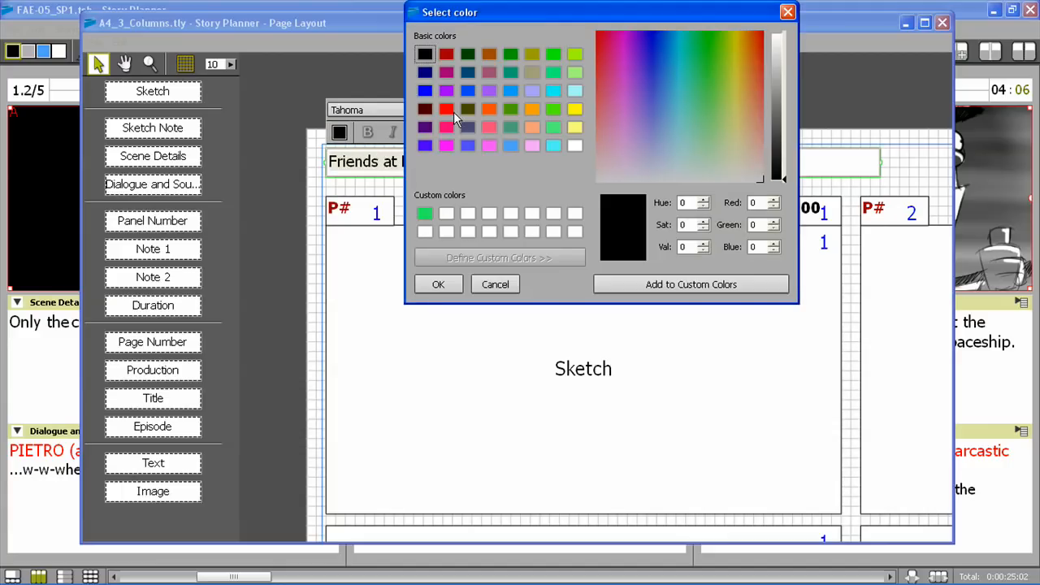
{"action": "left_click", "coordinate": [467, 53]}
{"action": "left_click", "coordinate": [438, 284]}
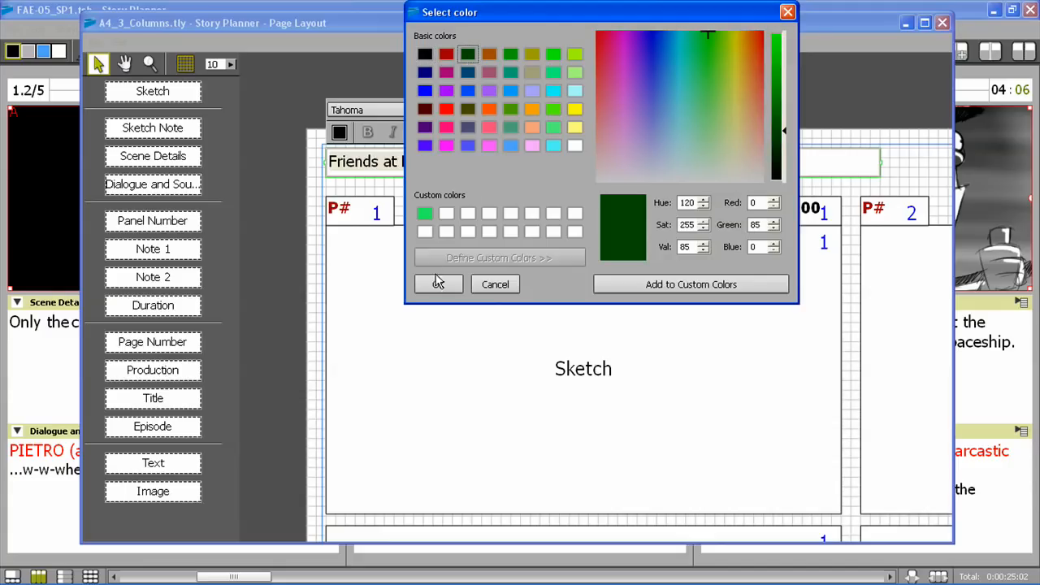
{"action": "left_click", "coordinate": [368, 133]}
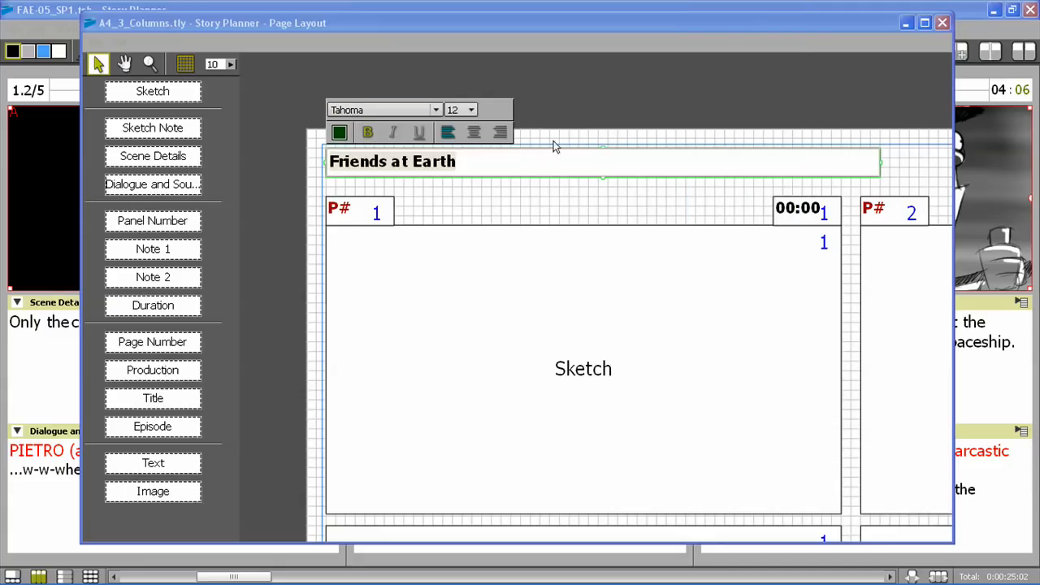
{"action": "left_click", "coordinate": [562, 112]}
Print the storyboard with this layout to a PDF file named FAE in the outputs folder
{"action": "scroll", "coordinate": [528, 248], "scroll_direction": "down", "scroll_amount": 3}
{"action": "left_click_drag", "start_coordinate": [543, 249], "coordinate": [438, 165]}
{"action": "left_click", "coordinate": [95, 42]}
{"action": "left_click", "coordinate": [130, 165]}
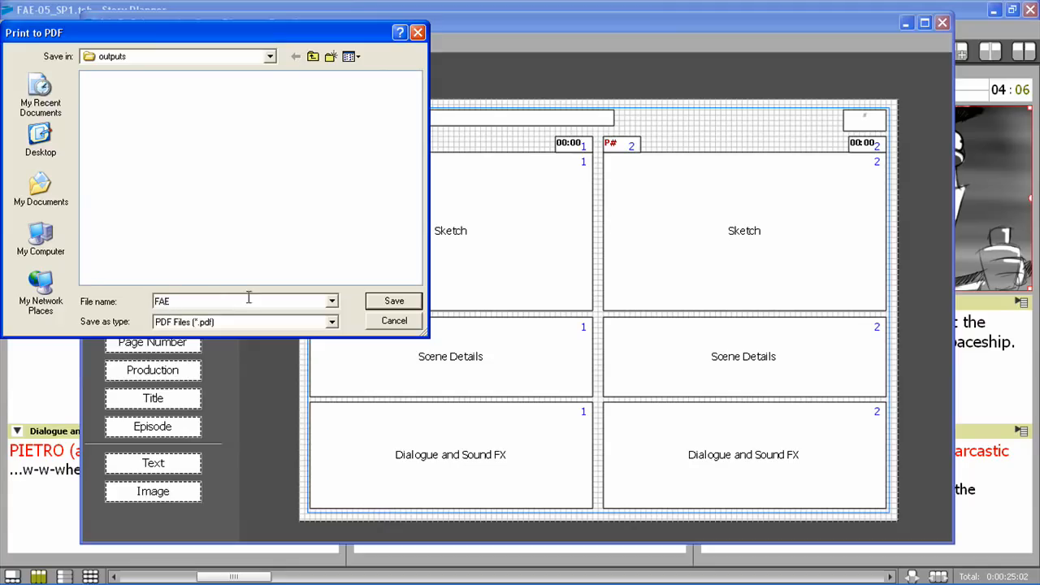
{"action": "left_click", "coordinate": [393, 301]}
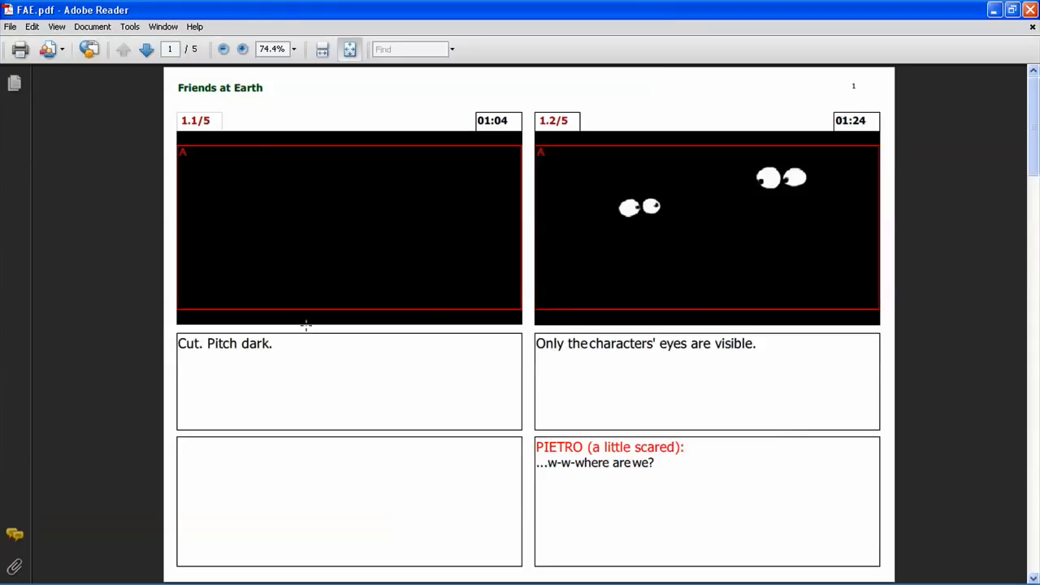
Page through the exported FAE.pdf in Adobe Reader to page 5, and close both the PDF and the page layout editor
{"action": "left_click", "coordinate": [1033, 400]}
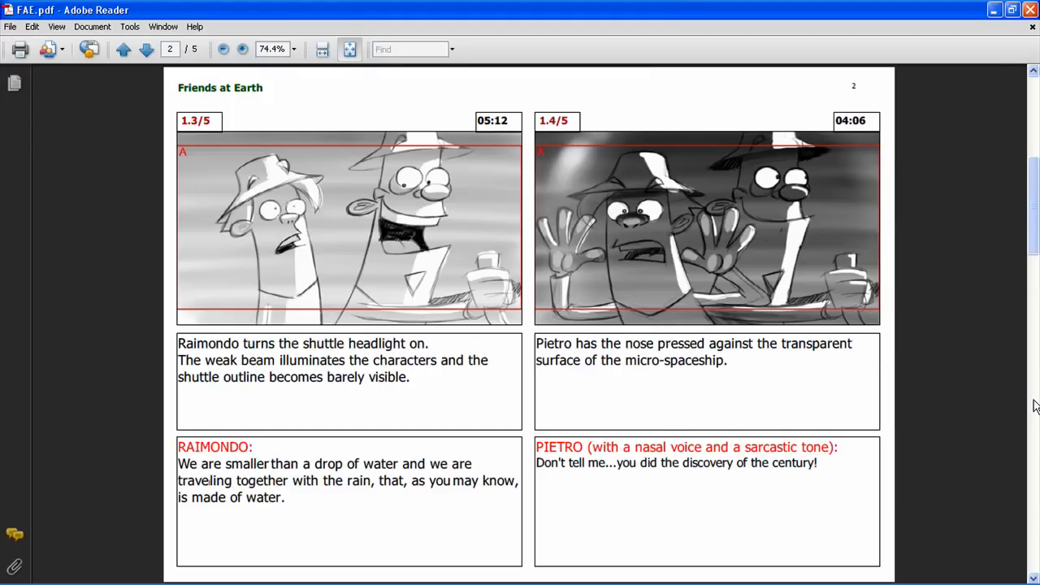
{"action": "left_click", "coordinate": [1033, 439]}
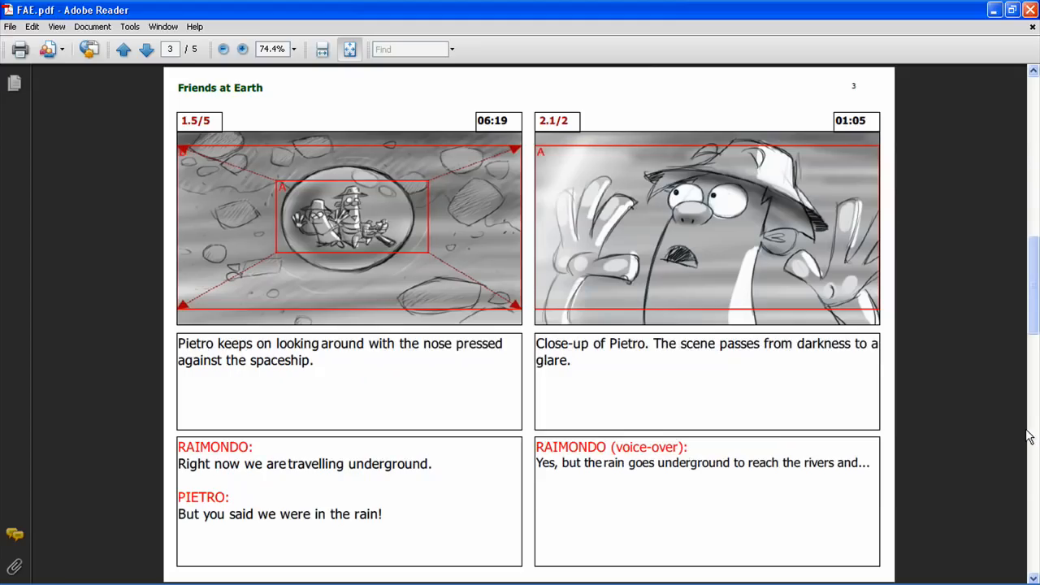
{"action": "left_click", "coordinate": [1032, 474]}
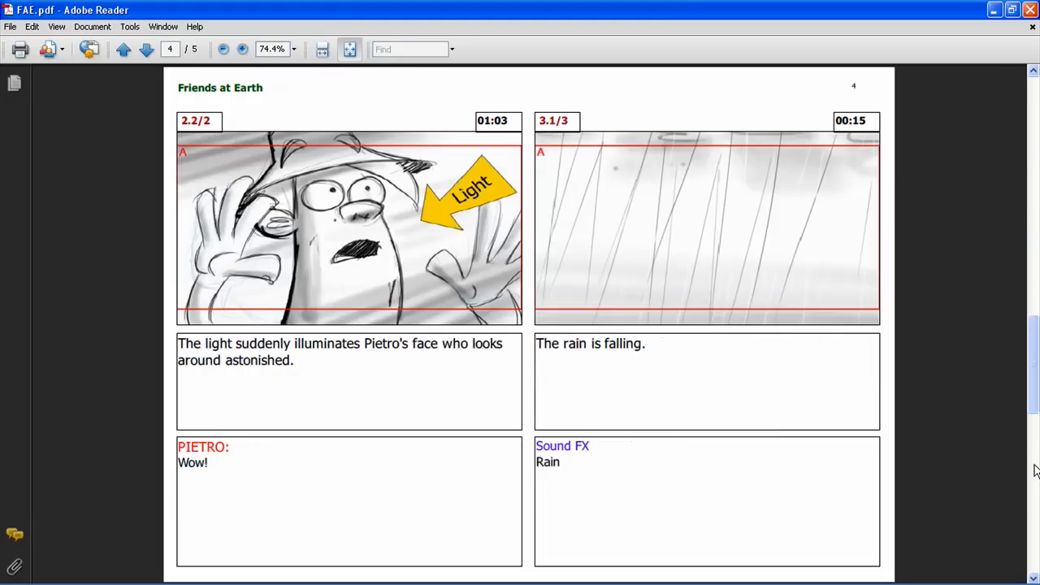
{"action": "left_click", "coordinate": [1034, 510]}
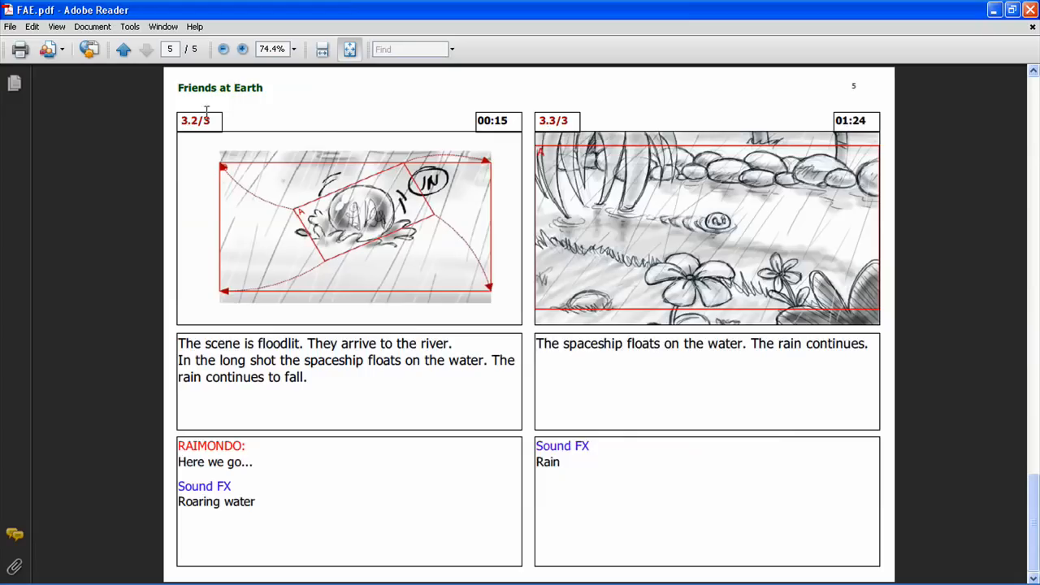
{"action": "left_click", "coordinate": [1029, 10]}
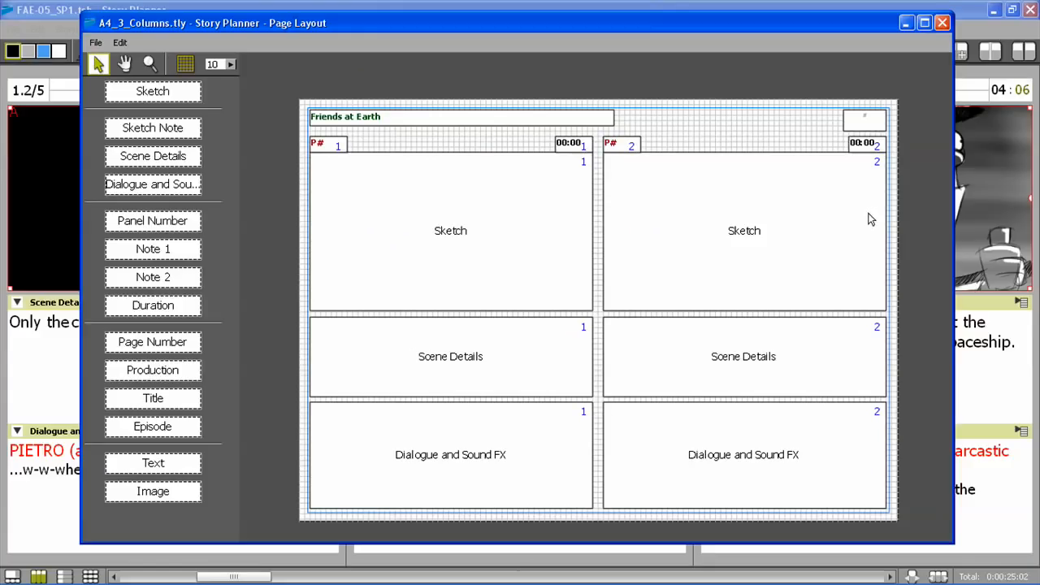
{"action": "left_click", "coordinate": [943, 23]}
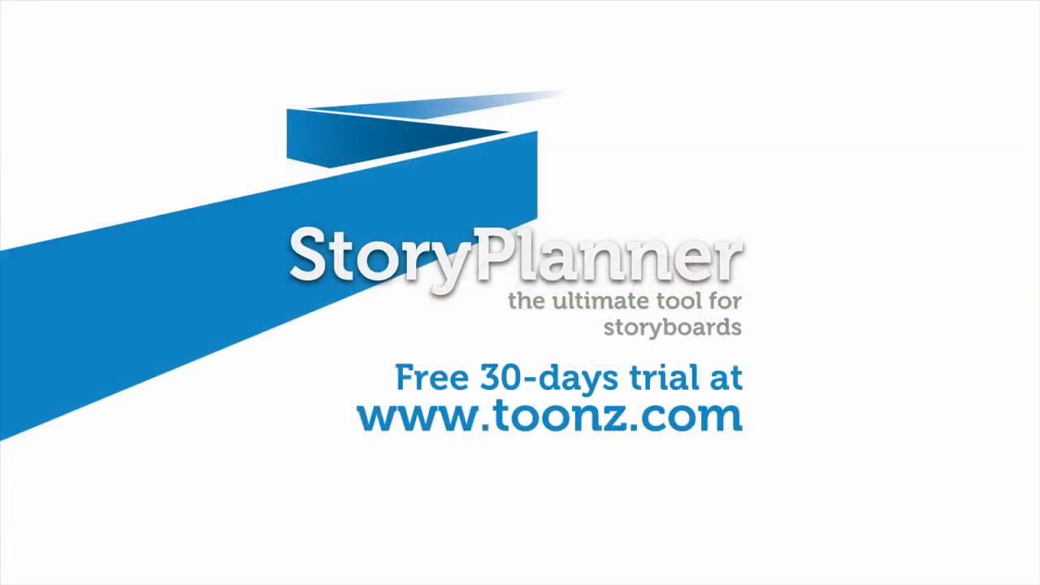